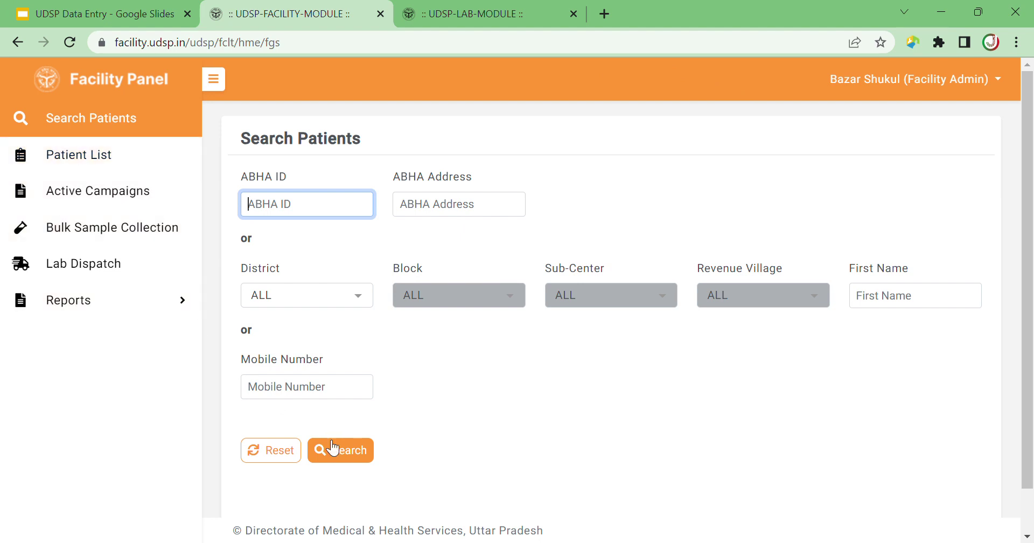
Search patients by the patient's mobile number, find no records, and start a new registration.
left_click(316, 393)
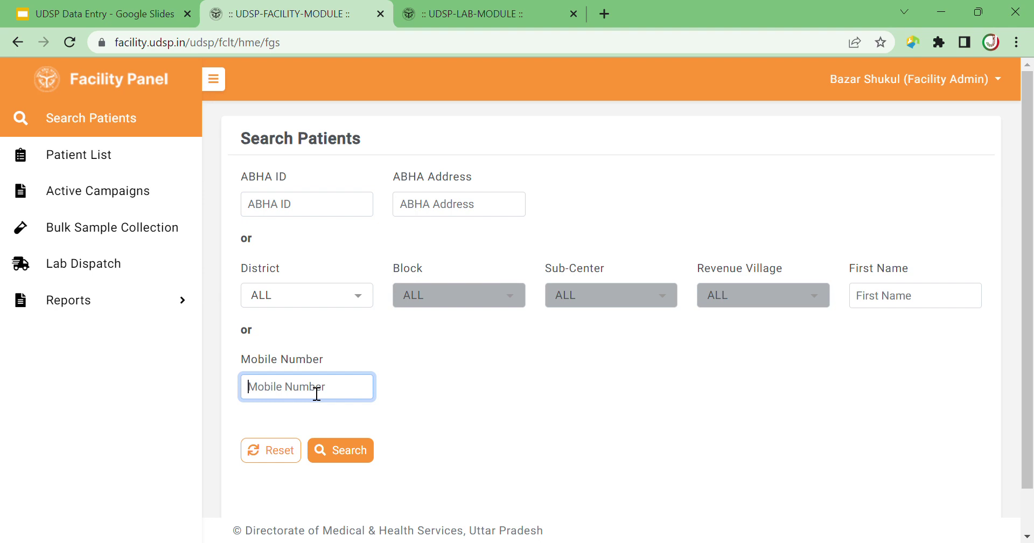
left_click_drag(318, 387, 237, 385)
key("ctrl+c")
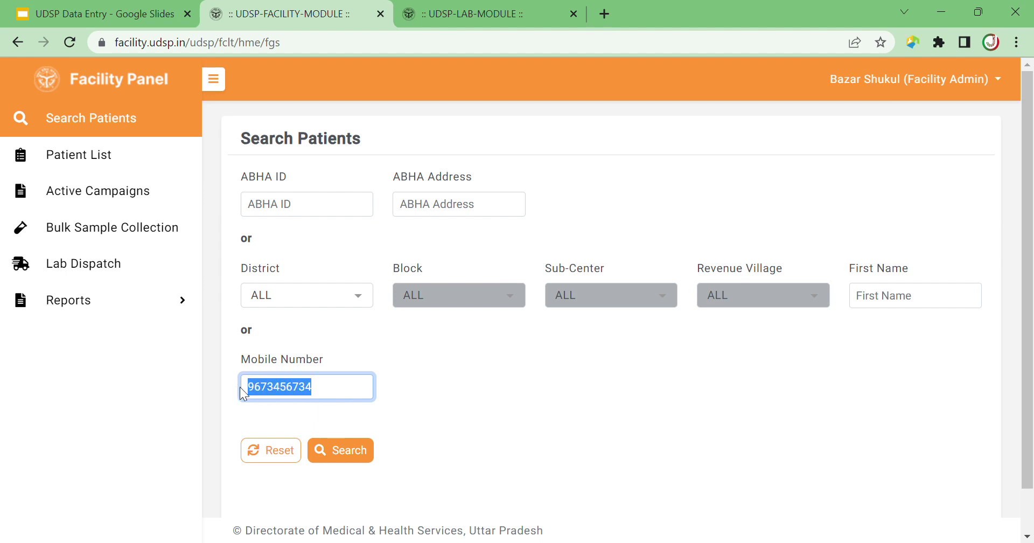
left_click(342, 457)
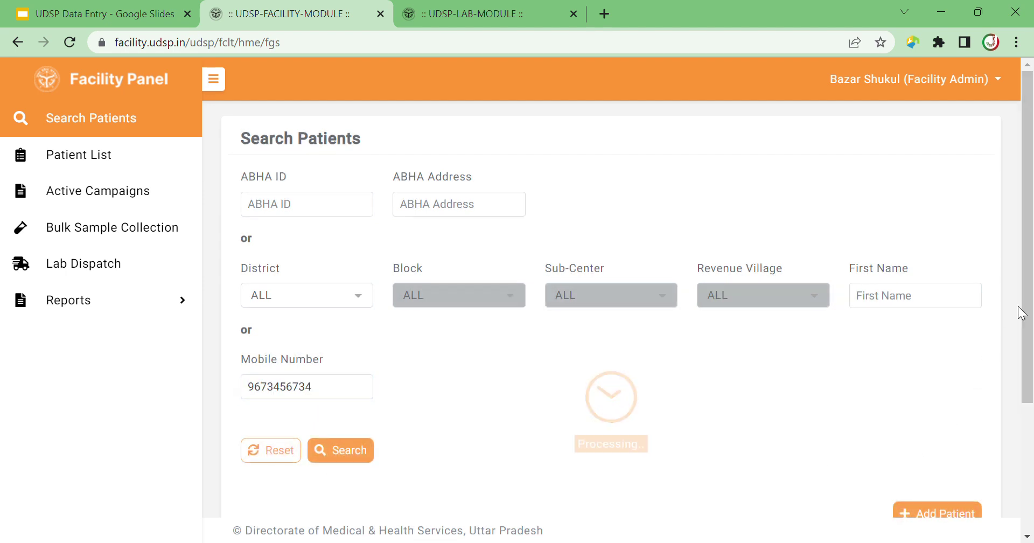
left_click_drag(1028, 286, 1028, 415)
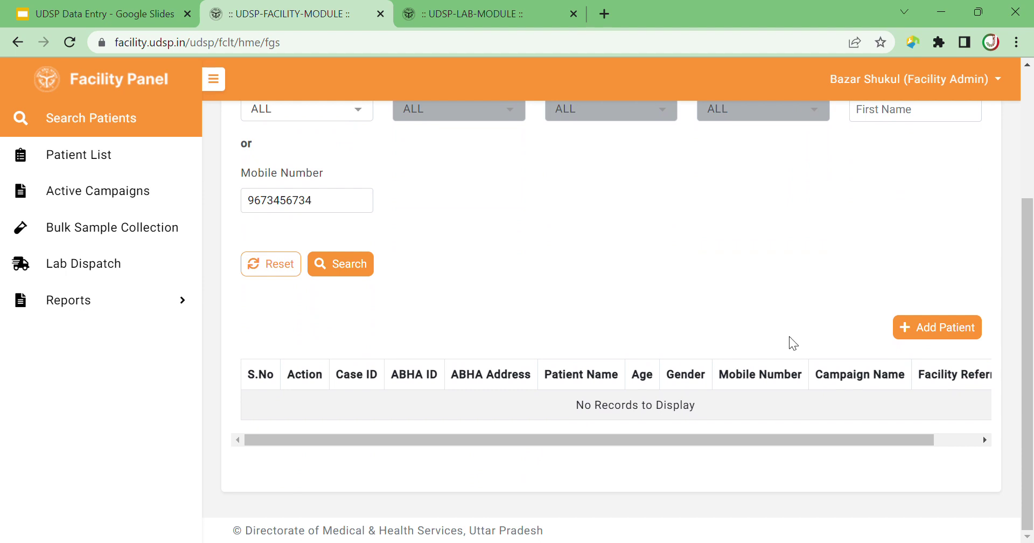
left_click(948, 333)
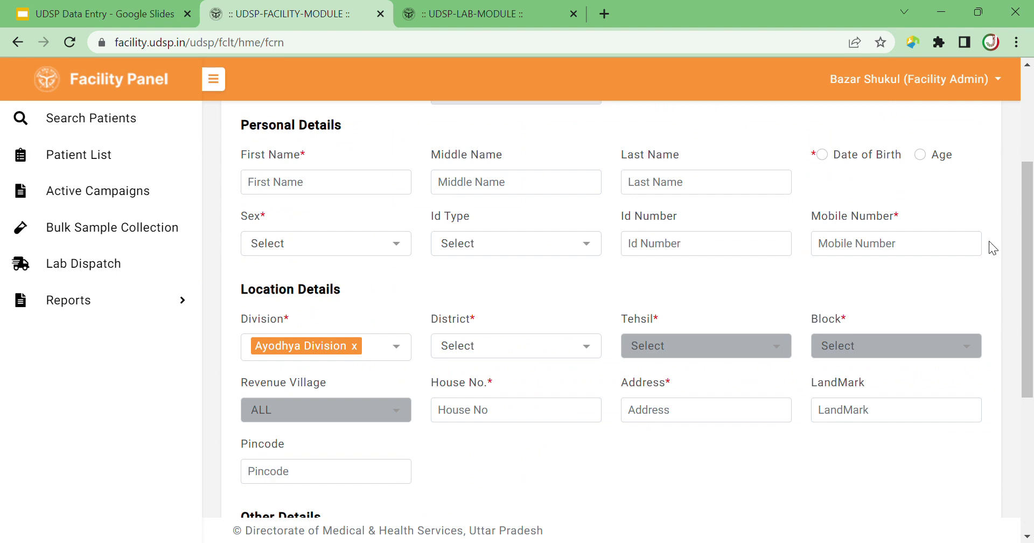
Mark no ABHA ID, enter first name ARUN, and give age 27.
left_click_drag(1028, 260, 1029, 256)
scroll(587, 194, "up", 3)
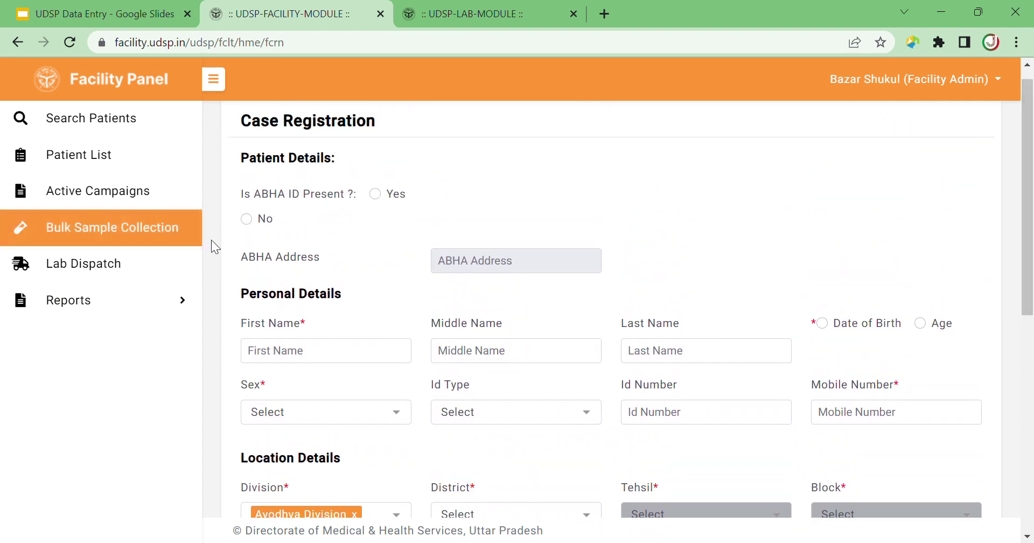
left_click(247, 219)
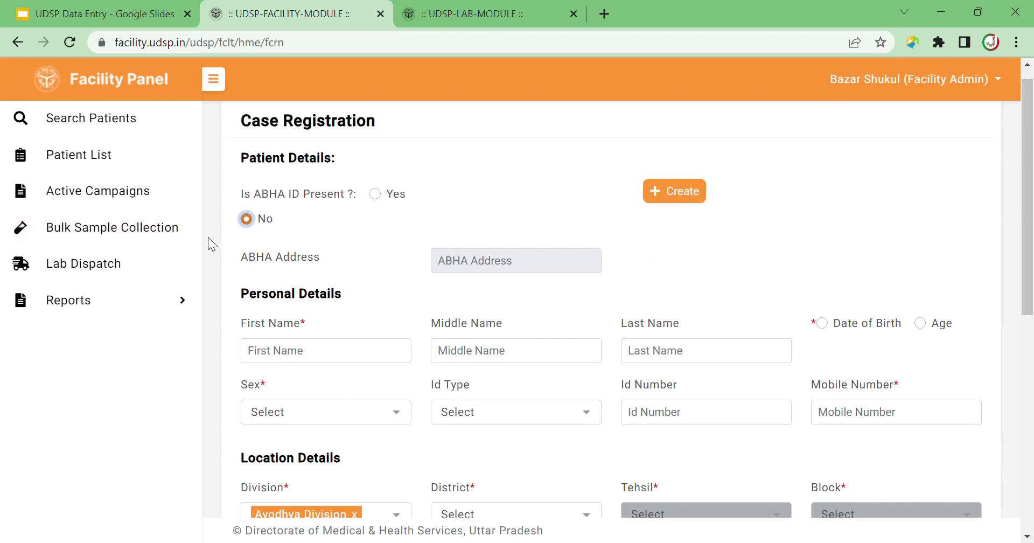
left_click(329, 361)
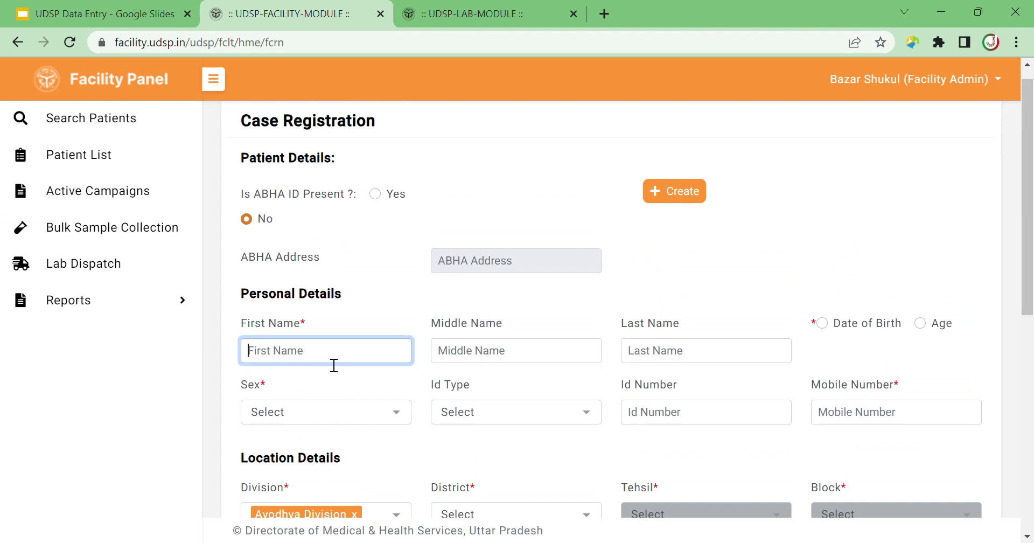
type("ARUN")
key("Tab")
key("Tab")
key("Tab")
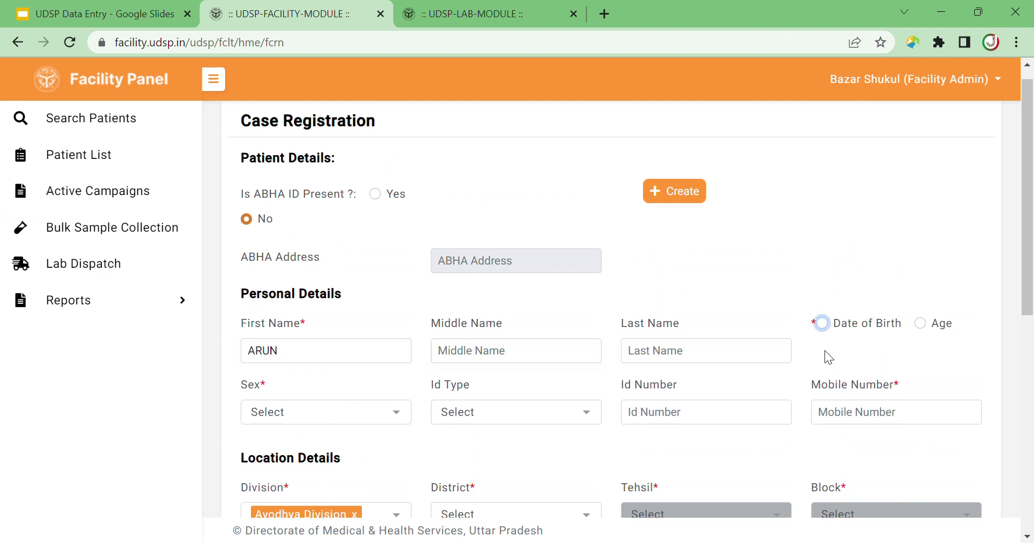
left_click(922, 328)
left_click(919, 324)
left_click(875, 360)
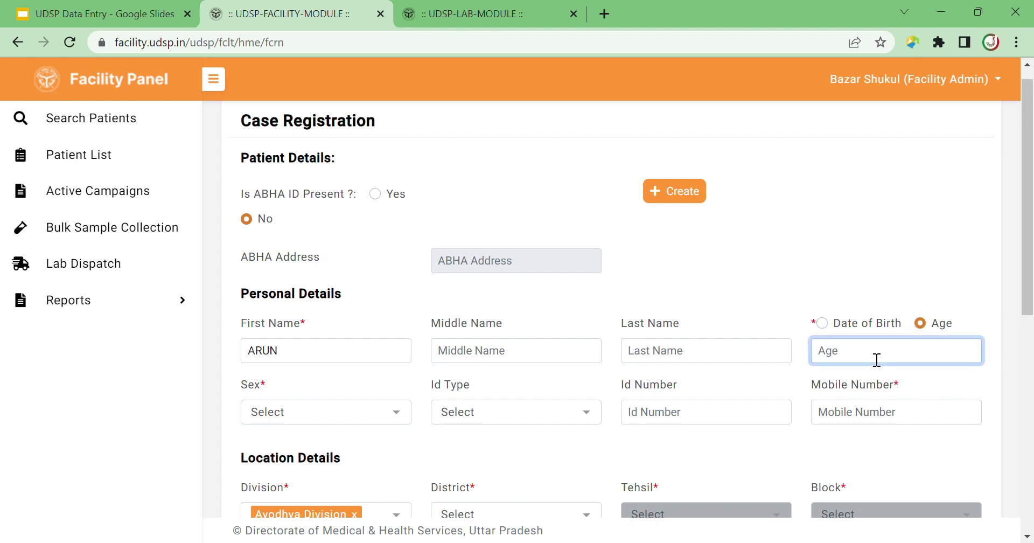
type("27")
Set sex to Male and Id Type to Not Available, and paste the patient's mobile number.
left_click(386, 423)
left_click(346, 474)
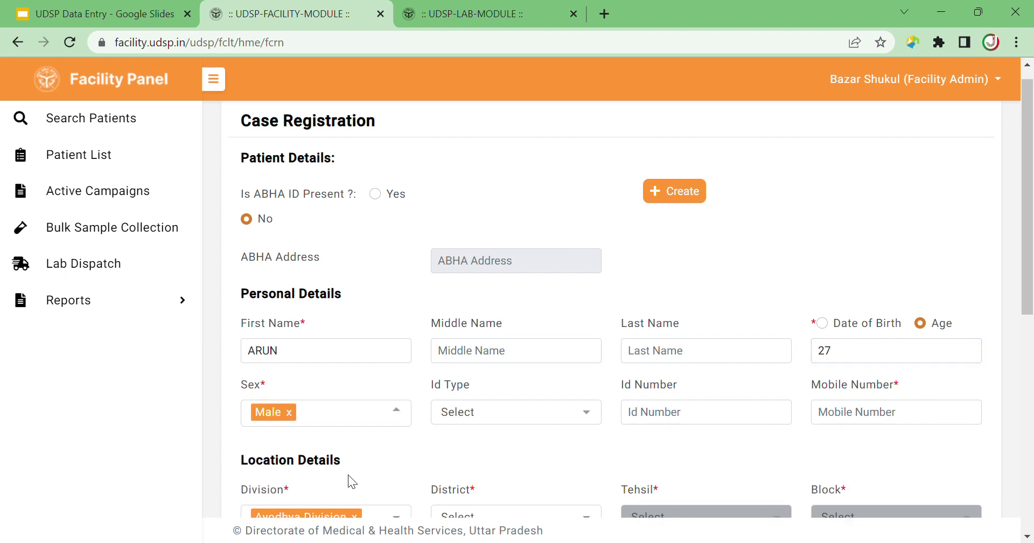
left_click(513, 420)
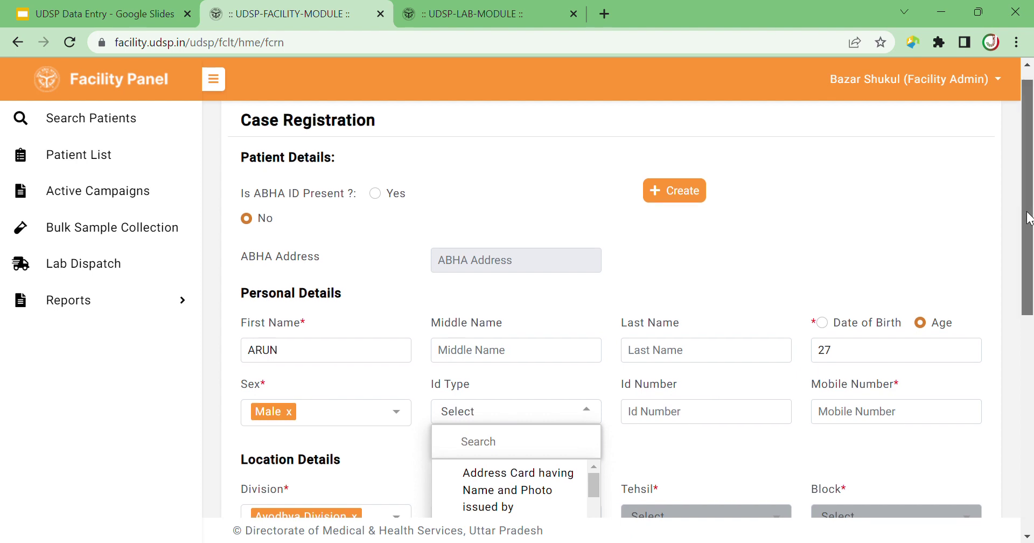
left_click_drag(1022, 227, 1021, 301)
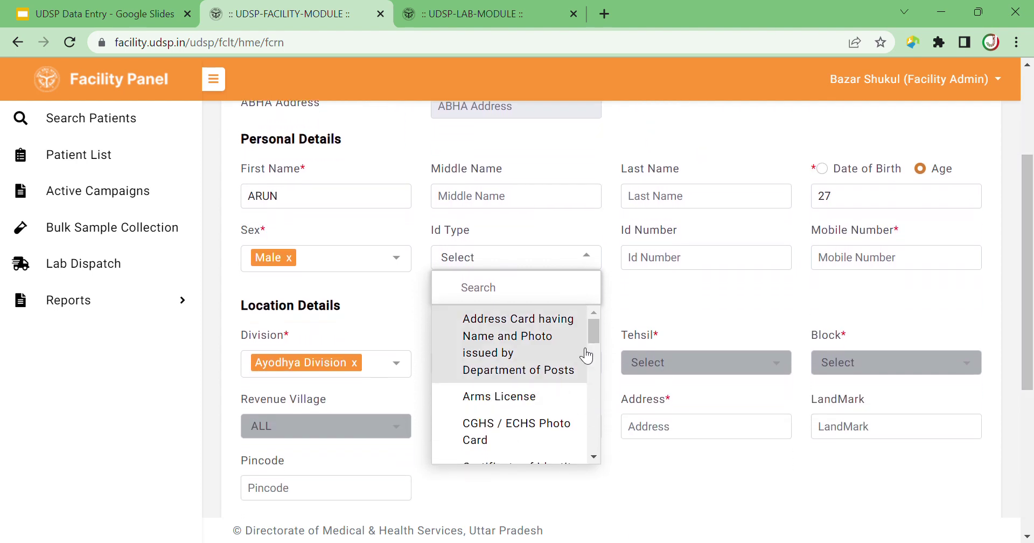
left_click_drag(594, 328, 601, 397)
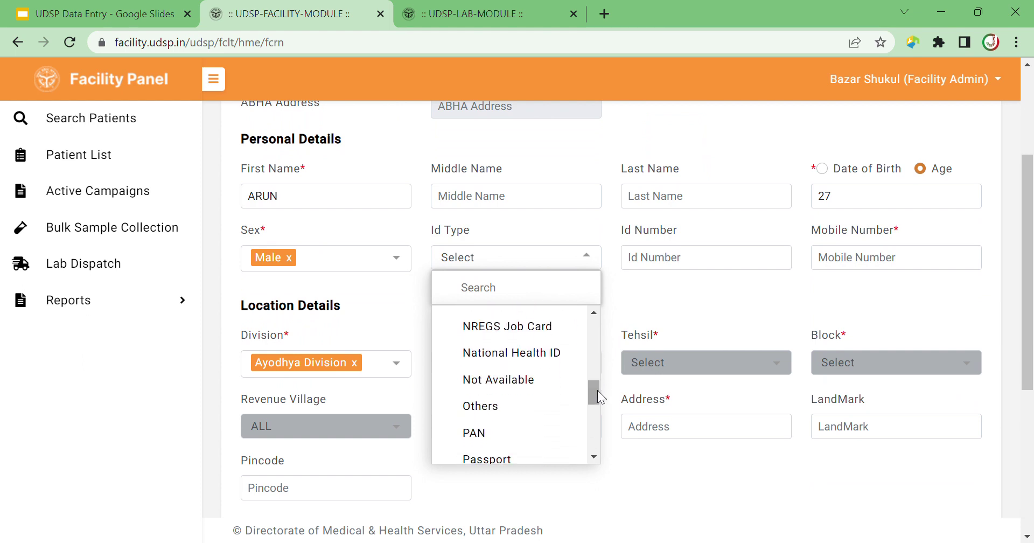
left_click(540, 383)
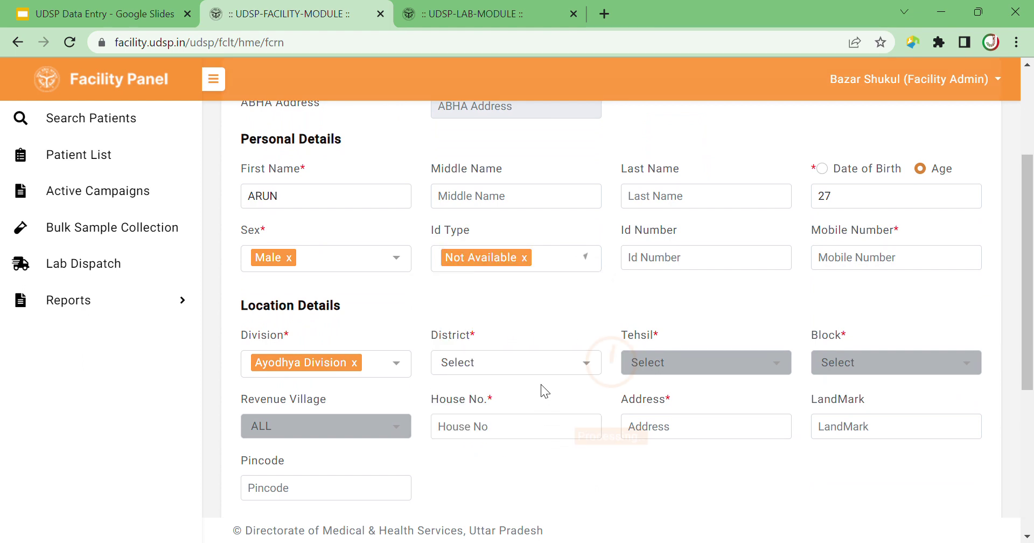
left_click(850, 268)
key("ctrl+v")
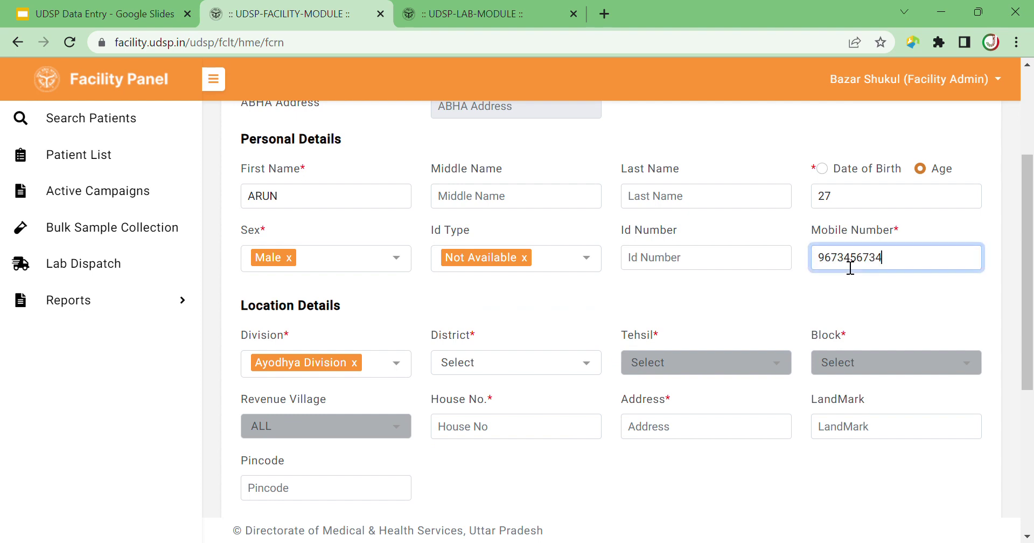
left_click(435, 291)
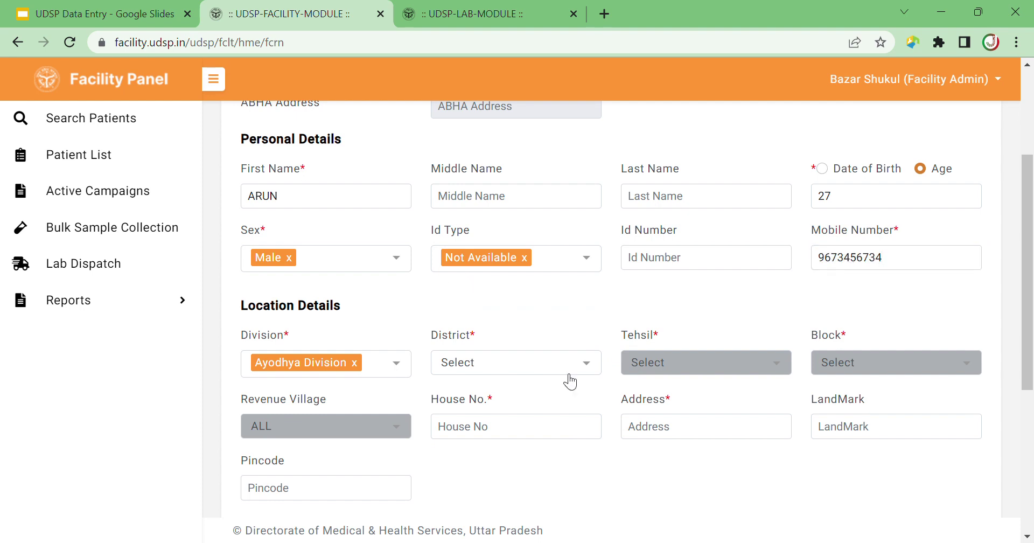
Set District Amethi, Tehsil Musafirkhana, Block Shukul Bazar, leaving Revenue Village as ALL.
left_click(589, 370)
left_click(515, 449)
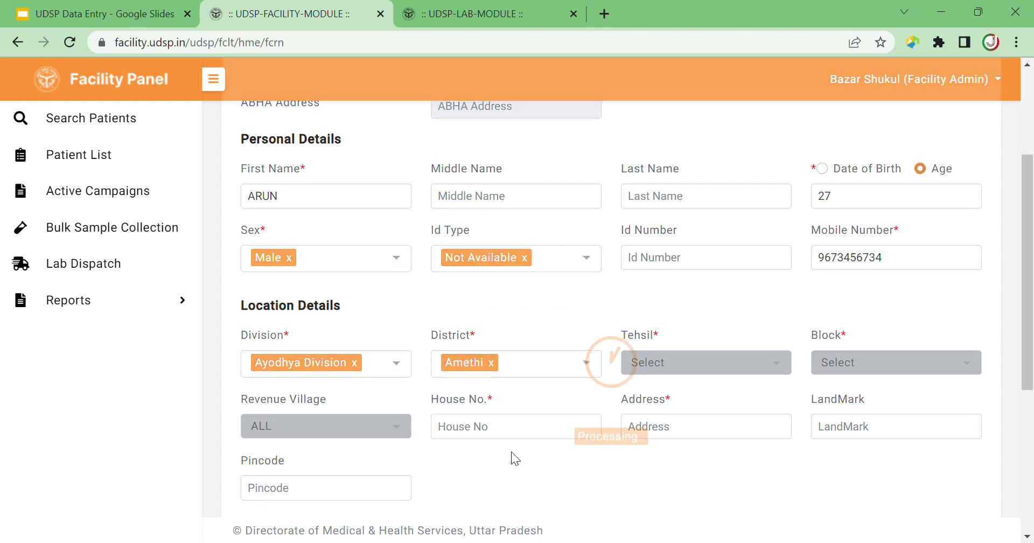
left_click(722, 360)
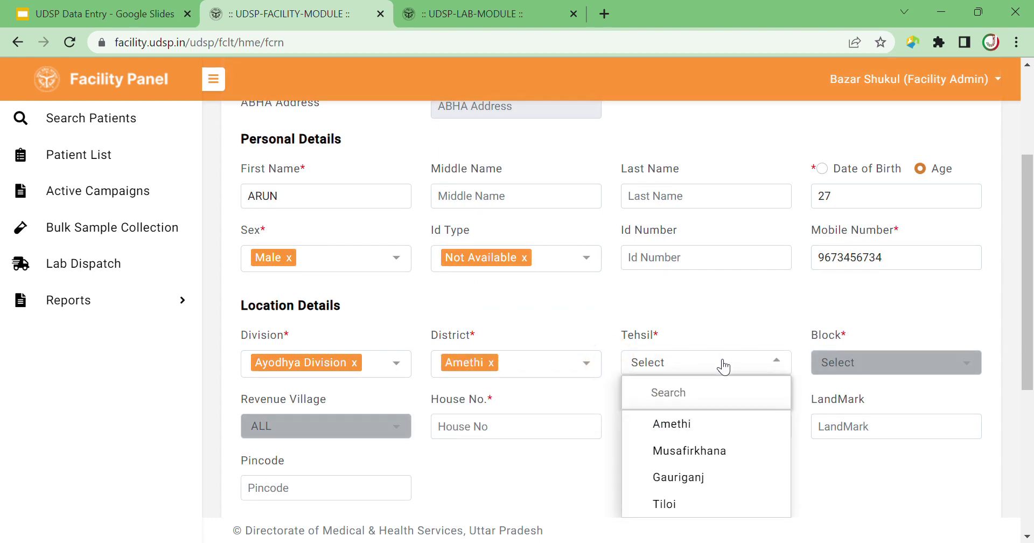
left_click(708, 456)
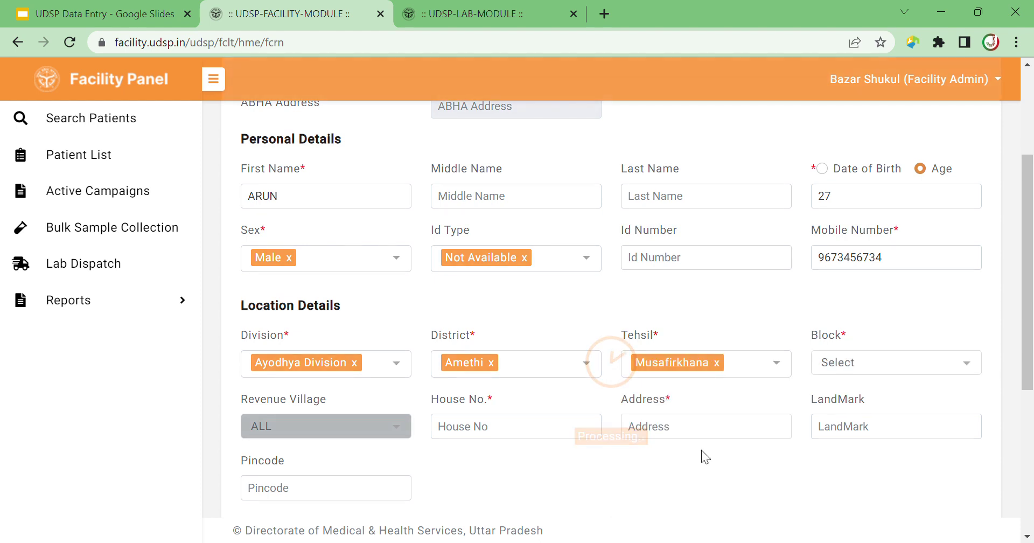
left_click(887, 372)
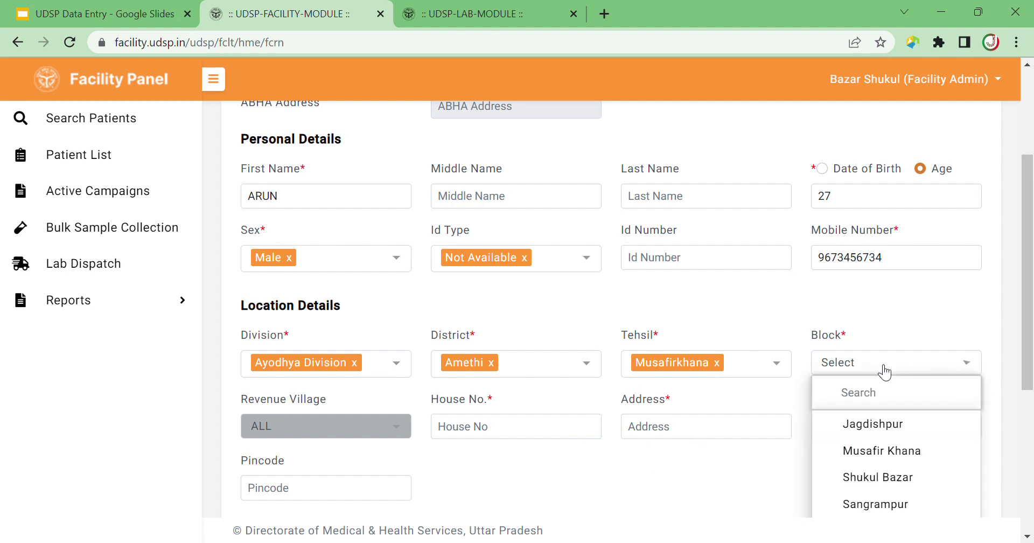
left_click(877, 476)
left_click(382, 426)
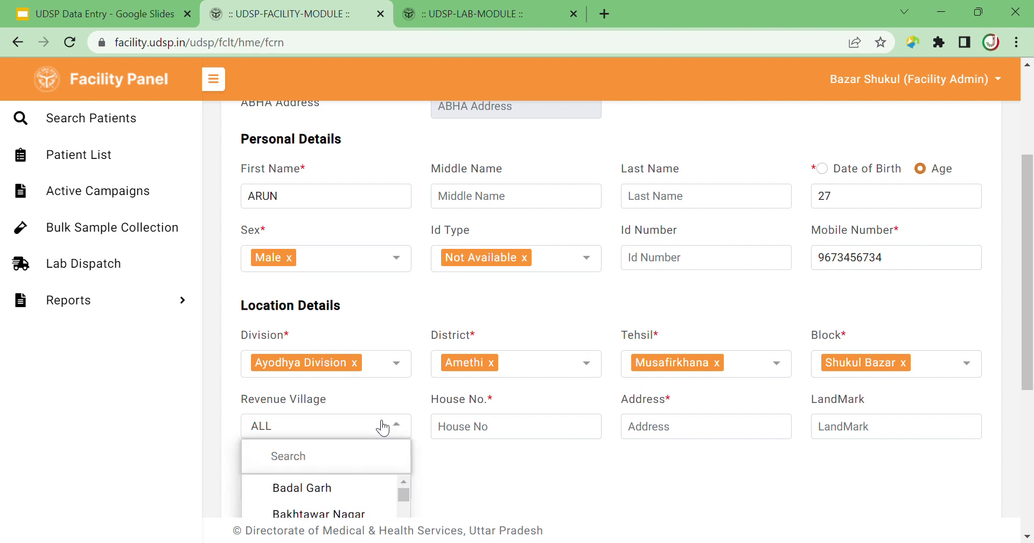
left_click(321, 488)
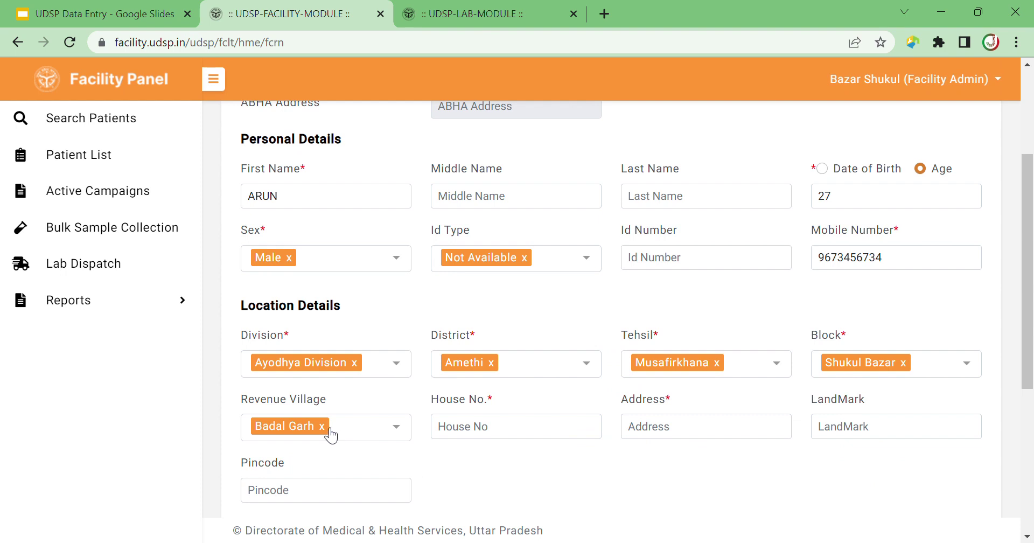
left_click(322, 426)
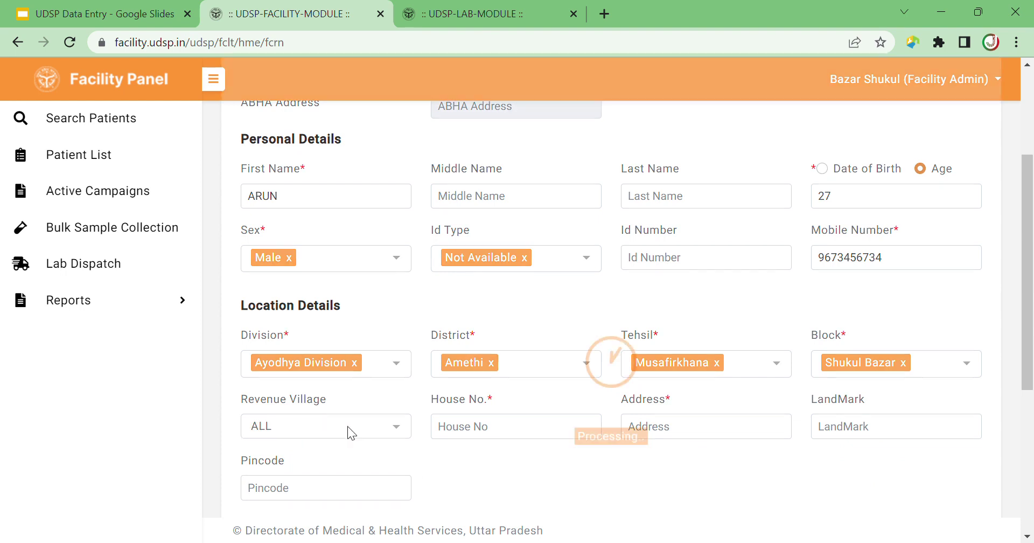
Enter House No. 00 and address BADALGARH.
left_click(469, 433)
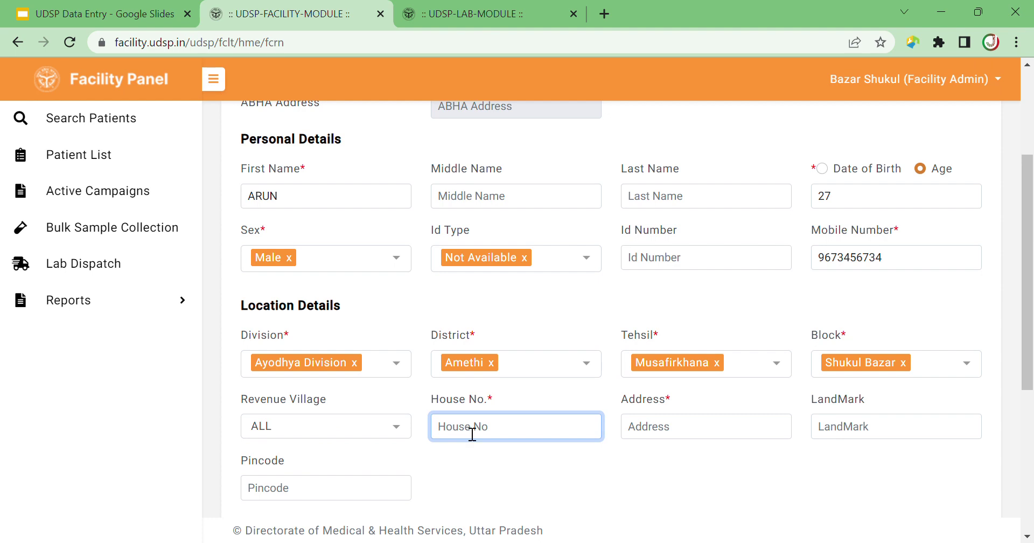
type("00")
key("Tab")
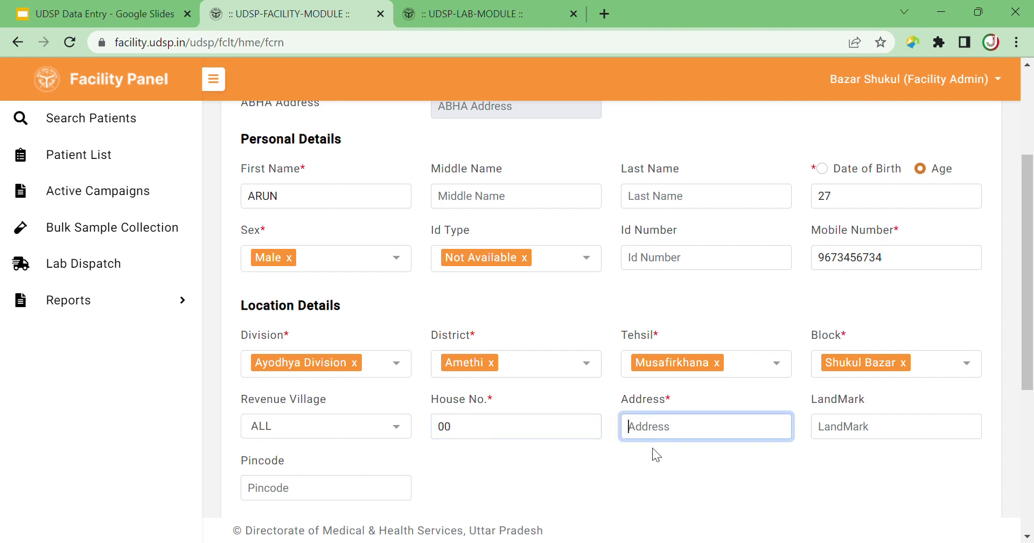
type("BADALGARH")
left_click_drag(1025, 351, 1029, 420)
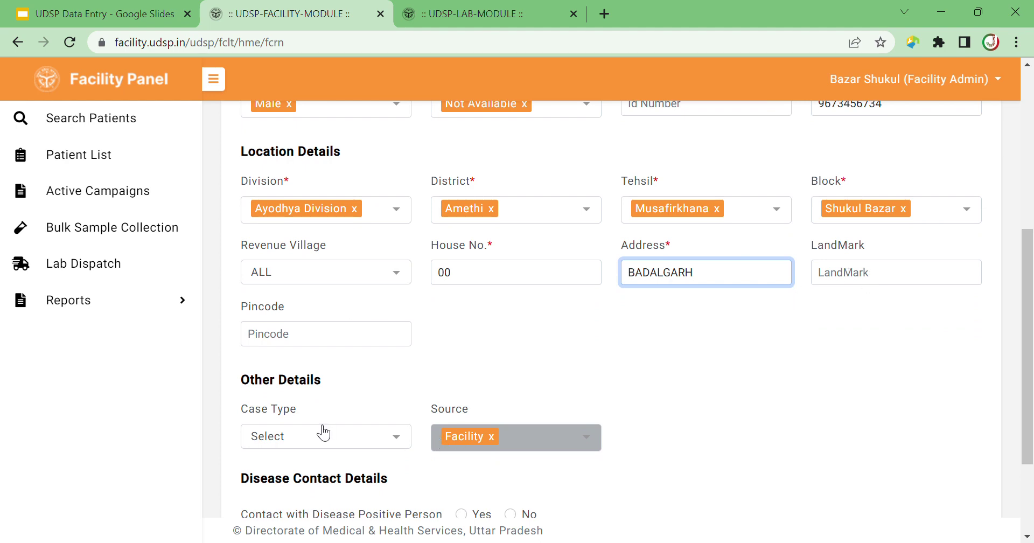
scroll(1022, 324, "down", 3)
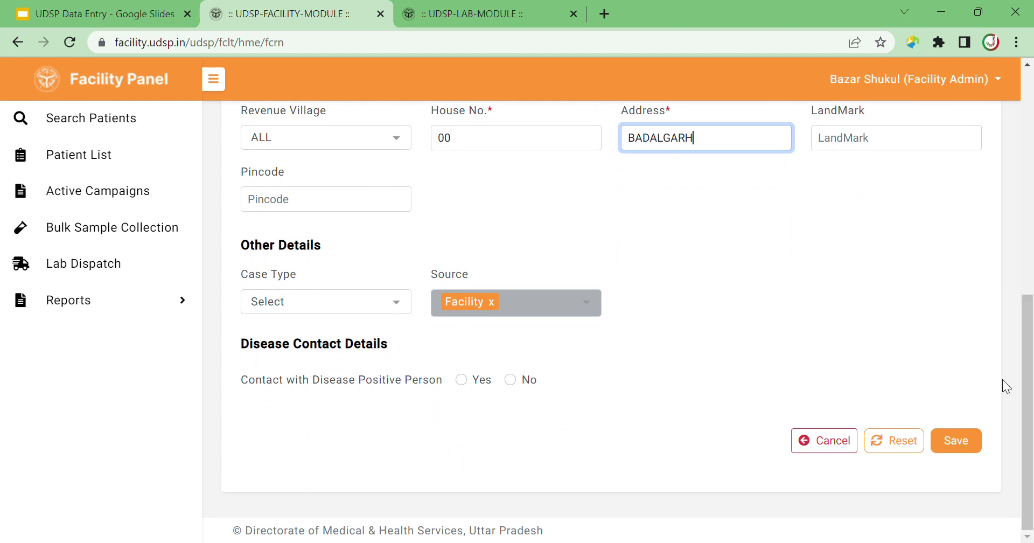
Set case type New OPD, answer No to contact with a positive person, and save.
left_click(398, 305)
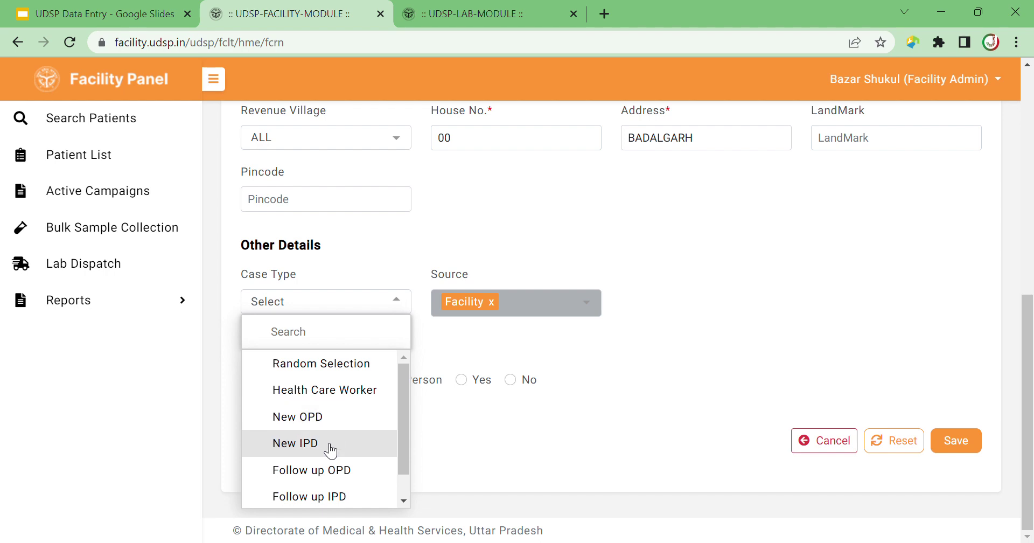
left_click(330, 417)
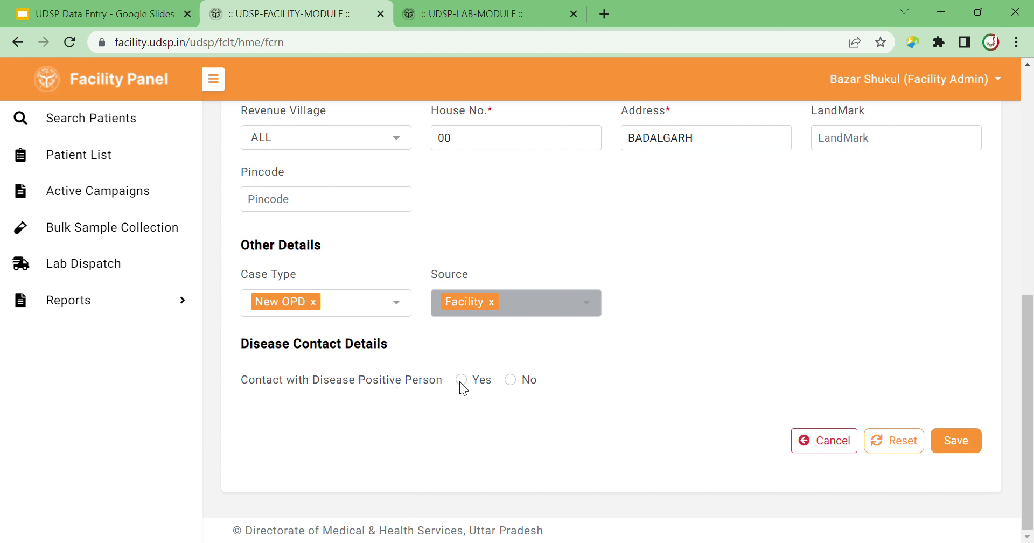
left_click(511, 380)
left_click(955, 438)
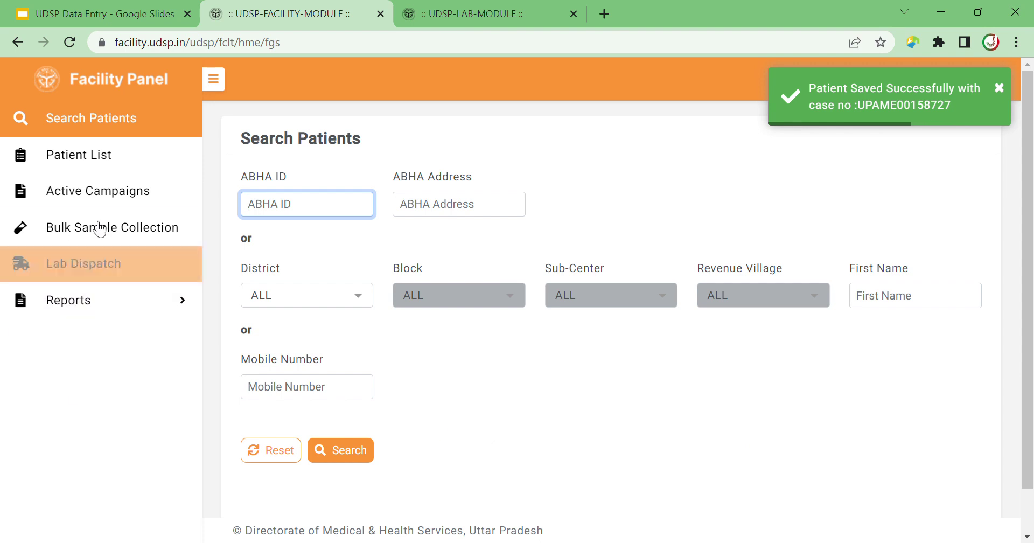
left_click(138, 168)
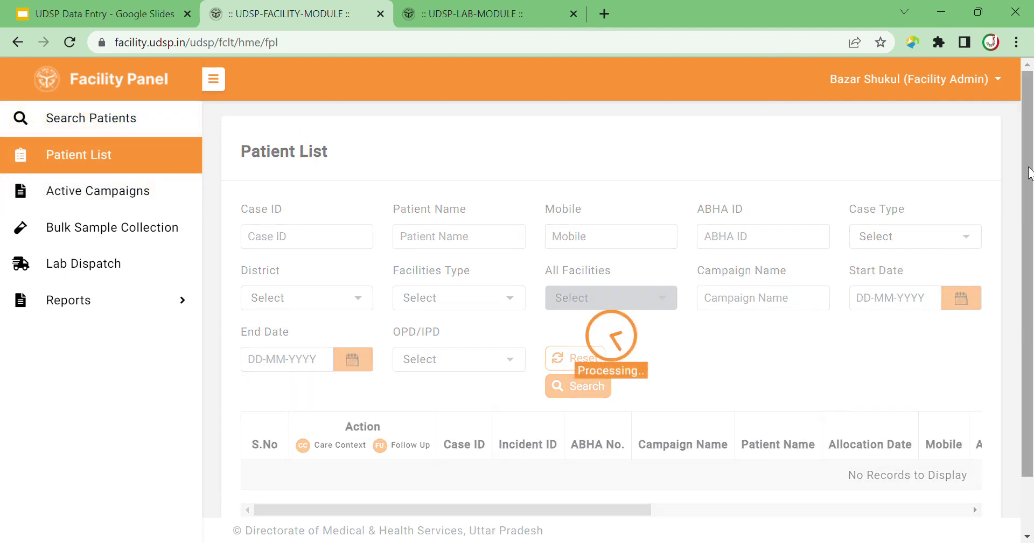
left_click_drag(1028, 173, 1023, 240)
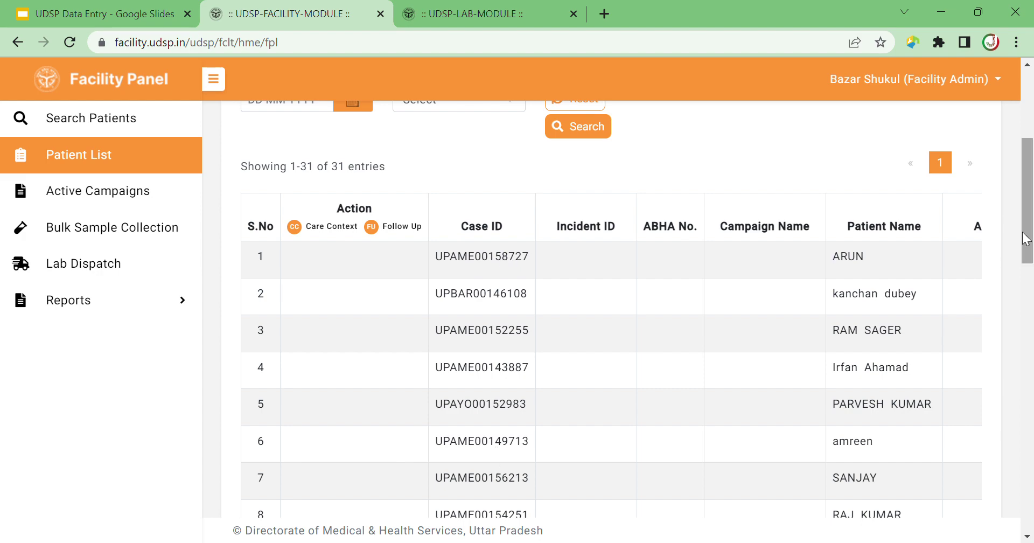
left_click_drag(1027, 241, 1030, 162)
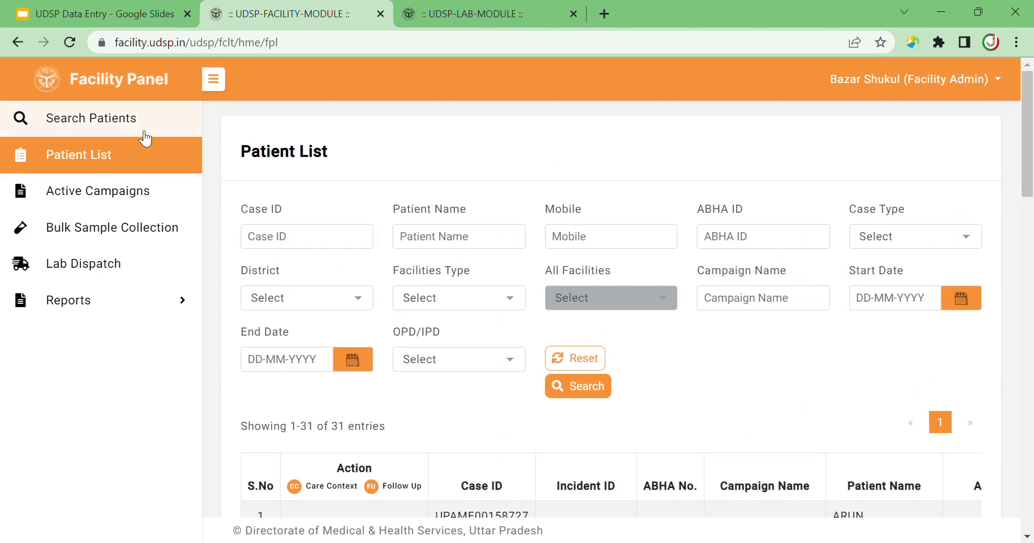
left_click(123, 117)
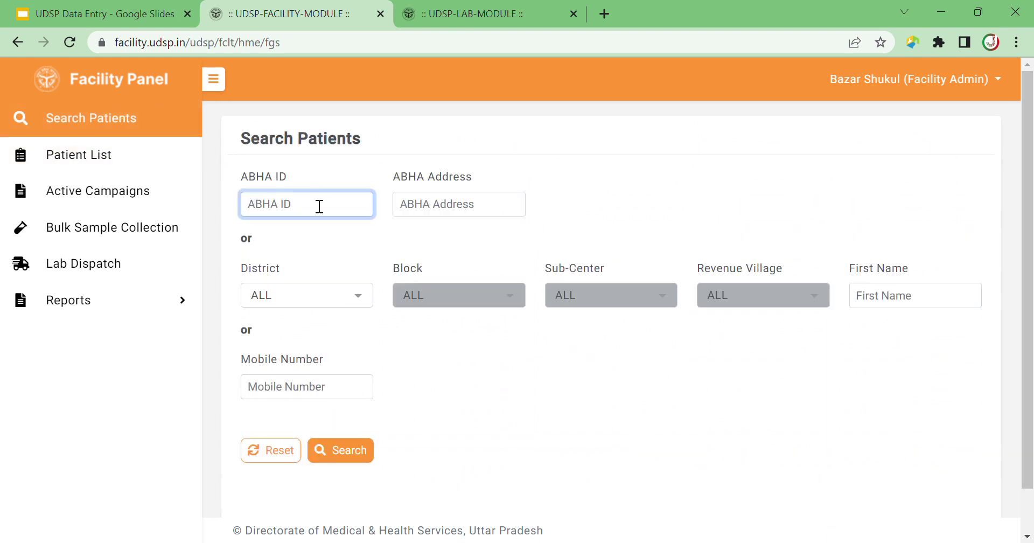
Search by the patient's pasted mobile number and start Take Survey on the result.
left_click(308, 397)
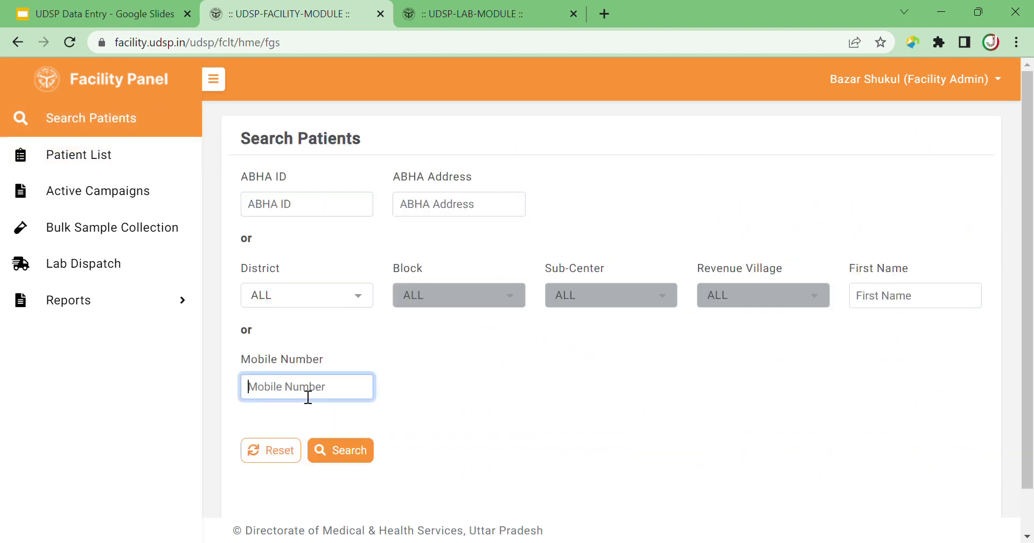
key("ctrl+v")
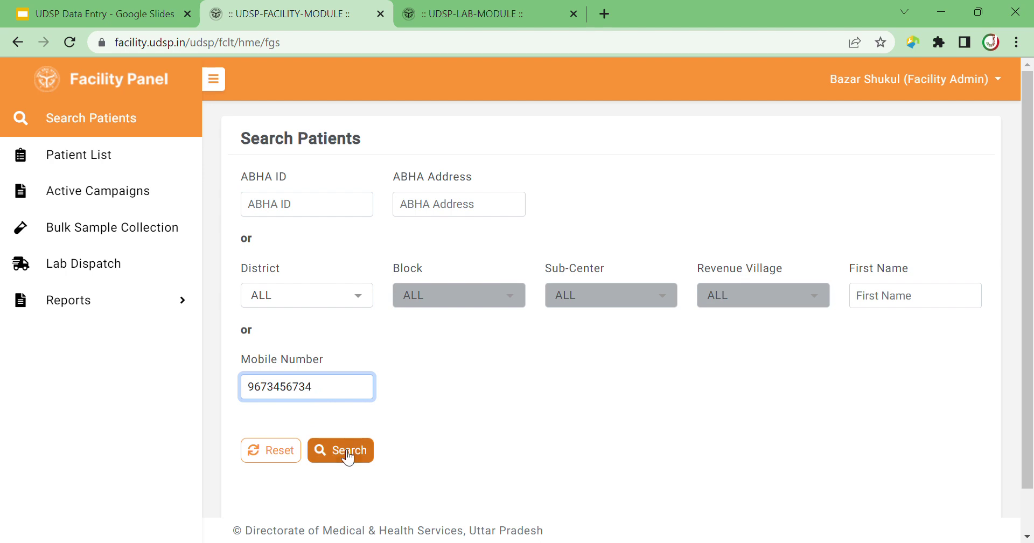
left_click(347, 455)
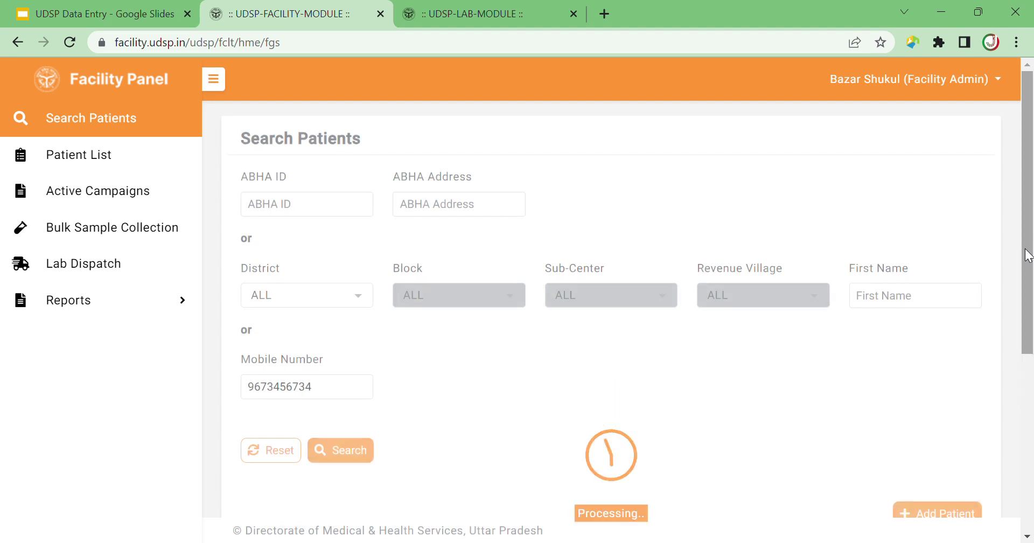
left_click_drag(1028, 254, 1013, 431)
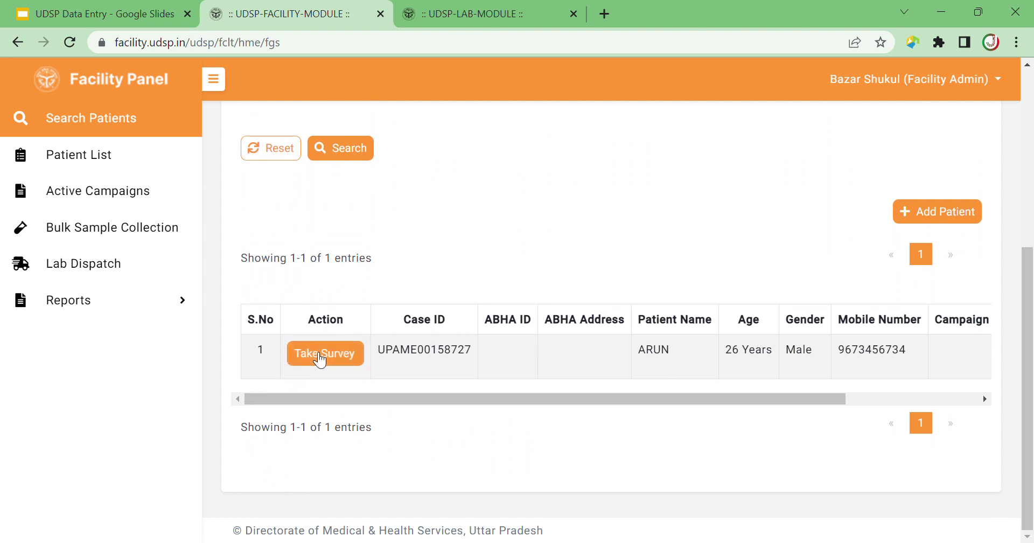
left_click(320, 355)
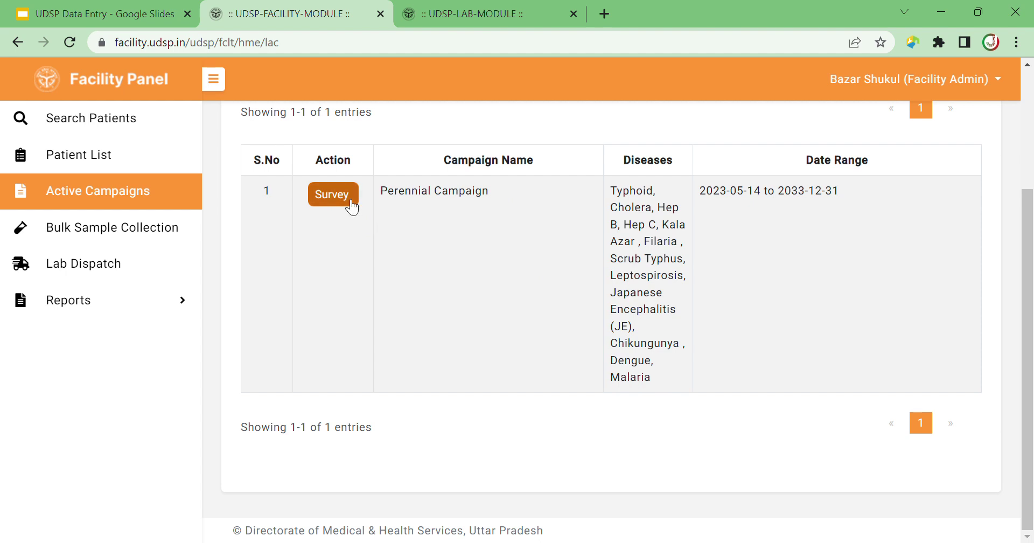
In the Perennial Campaign survey, record fever for 5 days; answer No to altered sensorium, joint pain, relapse, diarrhea.
left_click(334, 197)
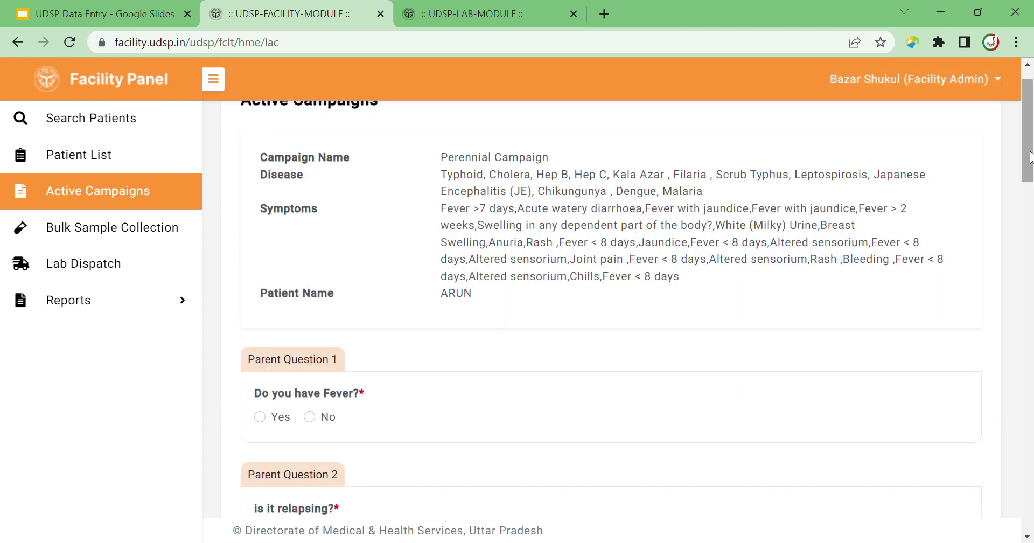
scroll(970, 279, "down", 3)
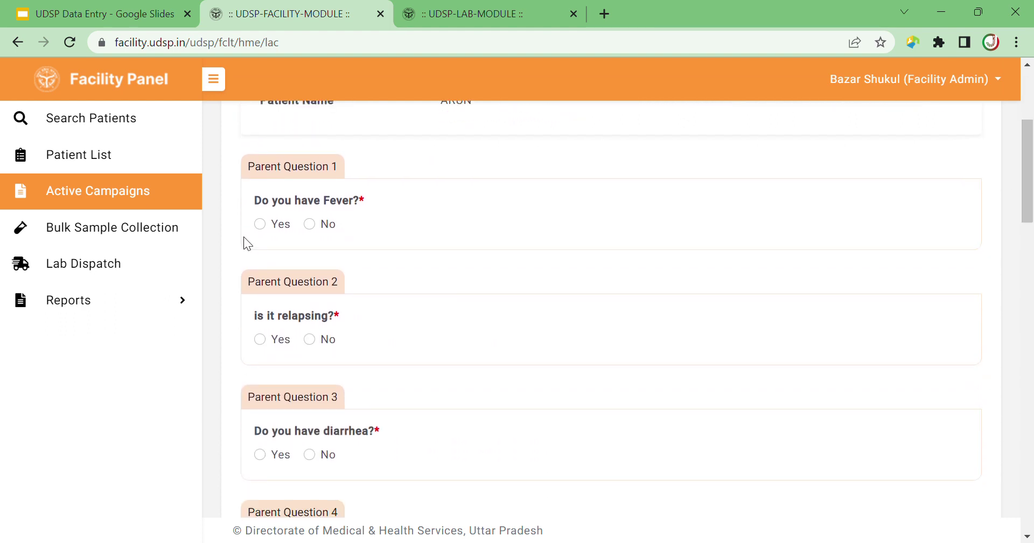
left_click(260, 224)
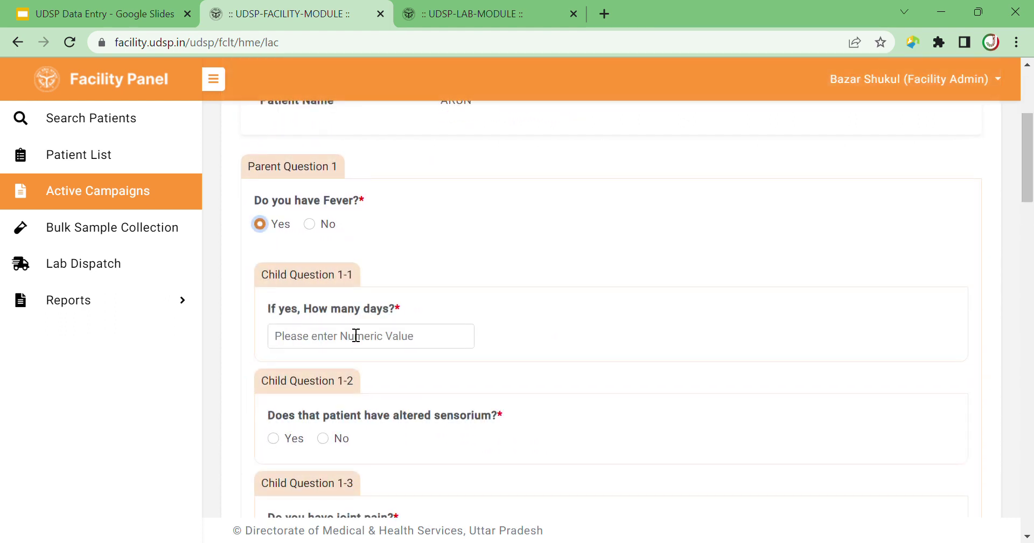
left_click(339, 349)
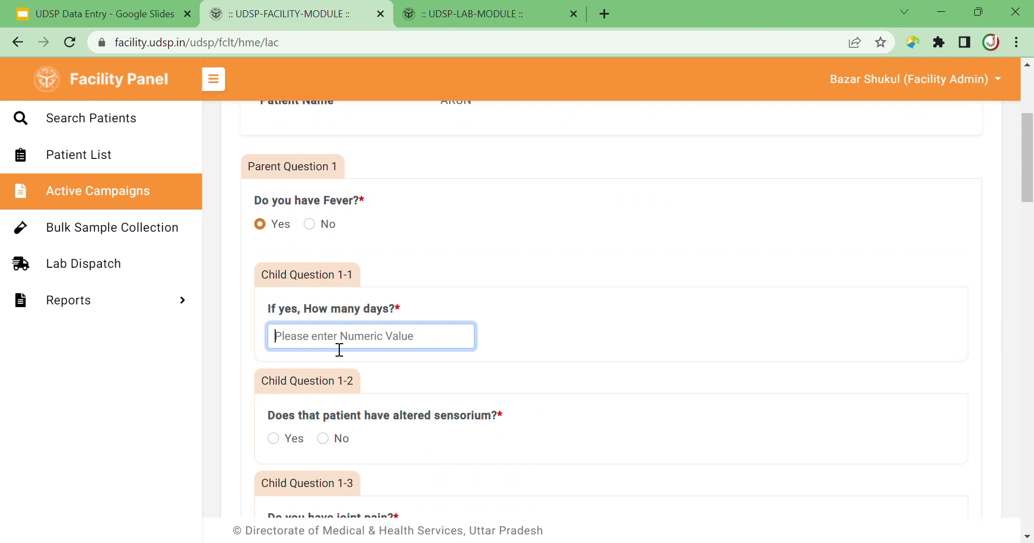
type("5")
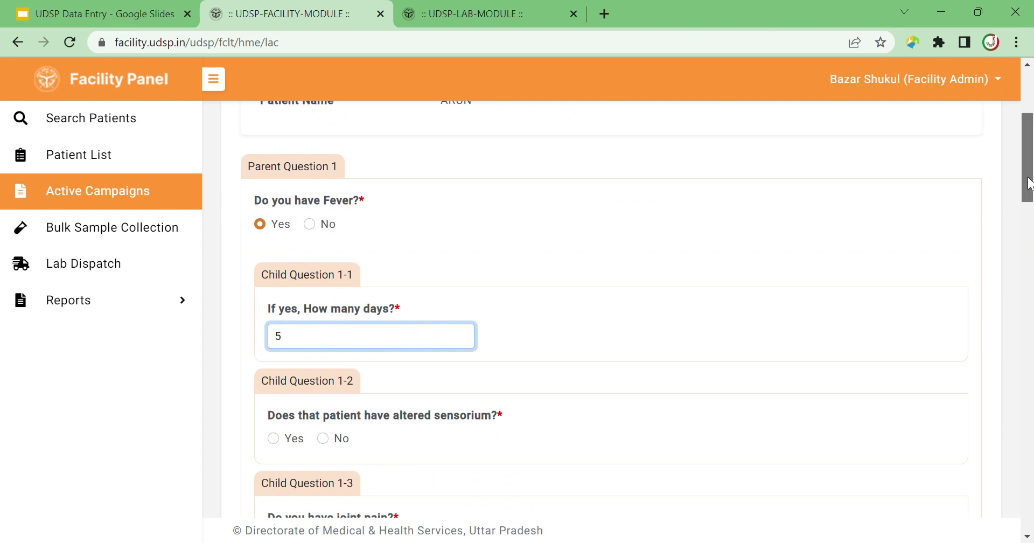
left_click_drag(1028, 177, 1028, 200)
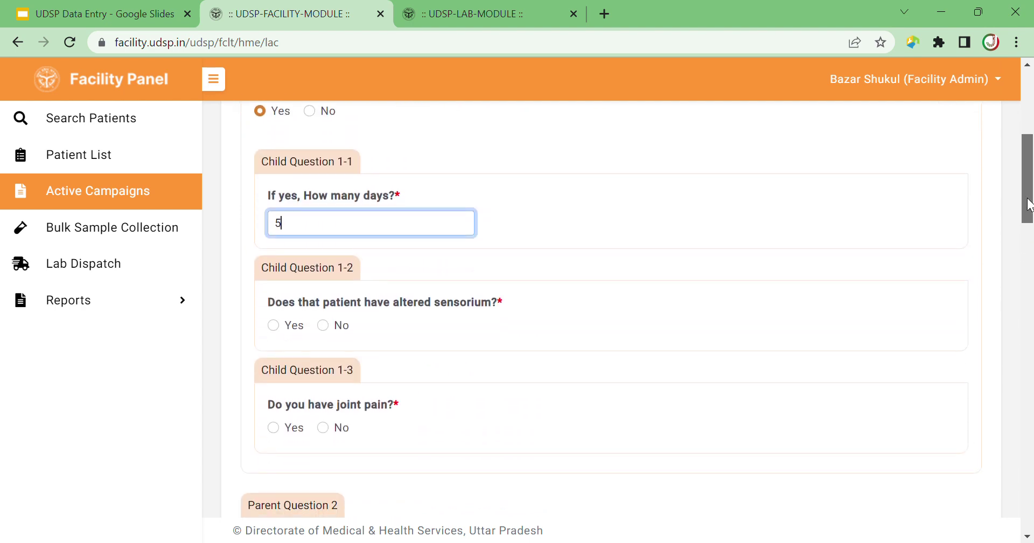
left_click(322, 326)
left_click(323, 427)
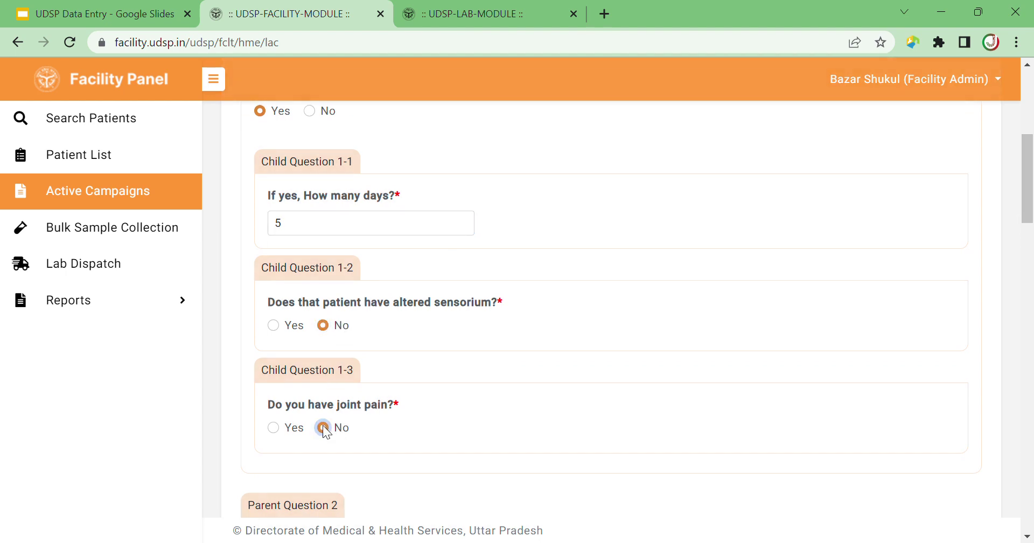
left_click_drag(1027, 210, 1028, 264)
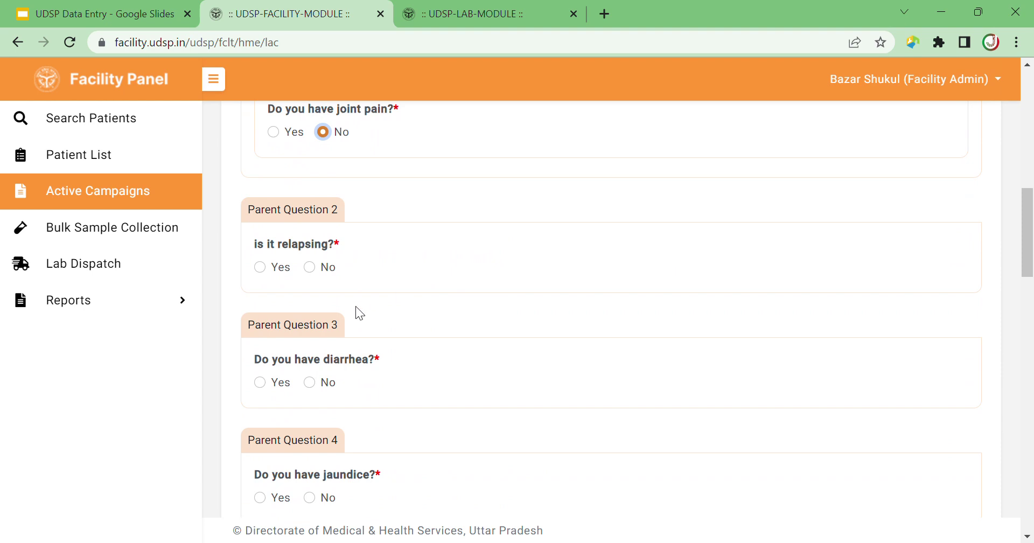
left_click(310, 267)
left_click(310, 382)
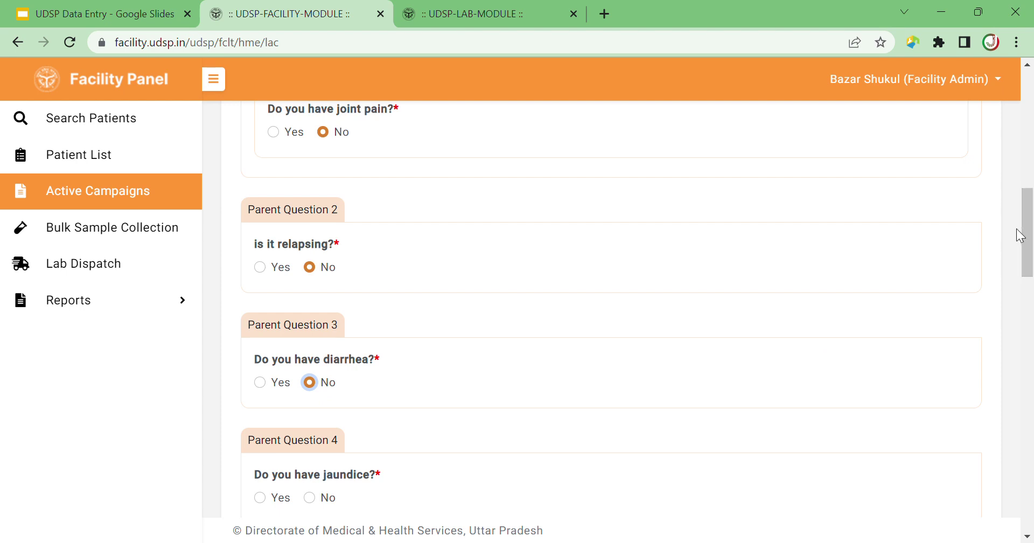
Answer No to jaundice, swelling, skin thickening, scrotal and breast swelling, white urine; Yes to passing urine.
left_click_drag(1020, 235, 1019, 274)
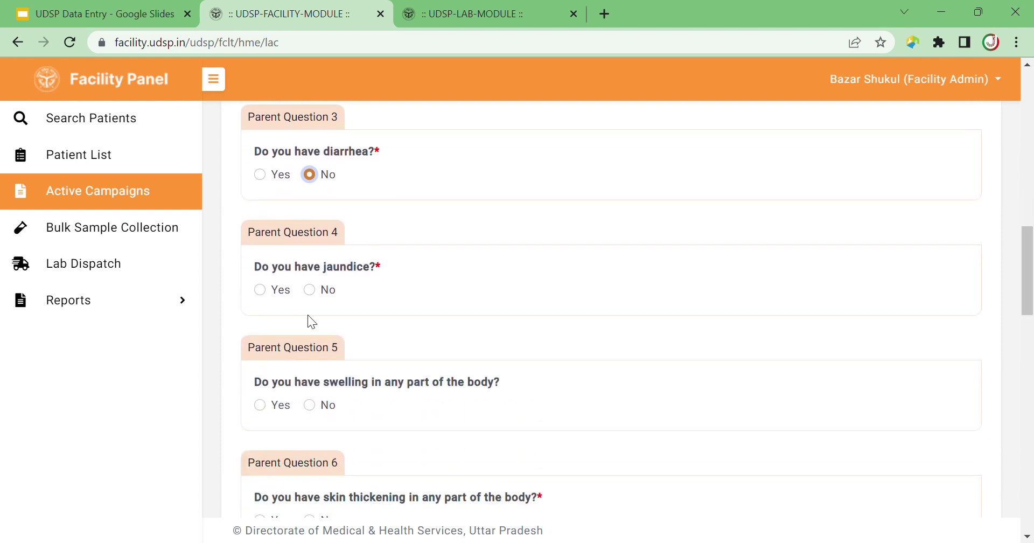
left_click(309, 289)
left_click(309, 405)
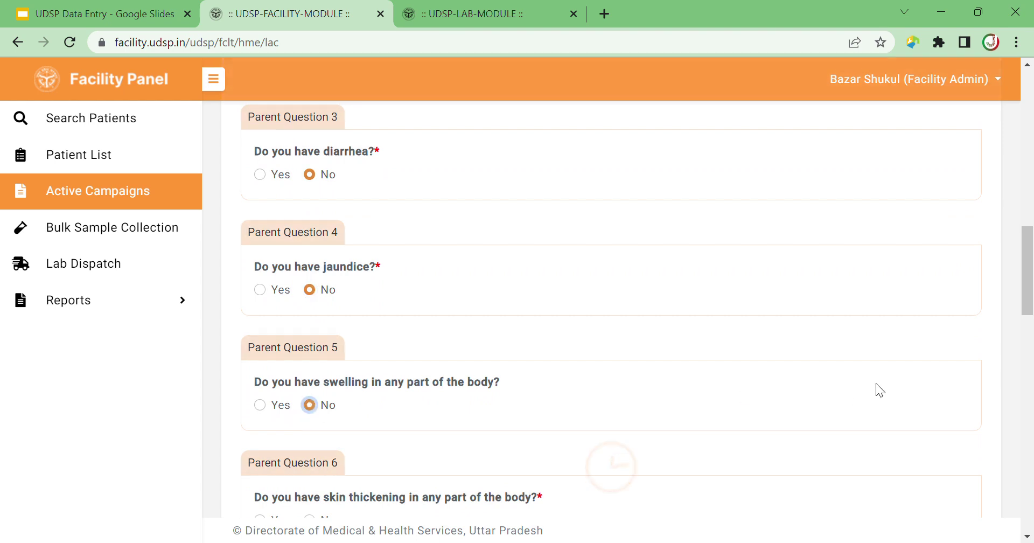
left_click_drag(1023, 276, 1023, 322)
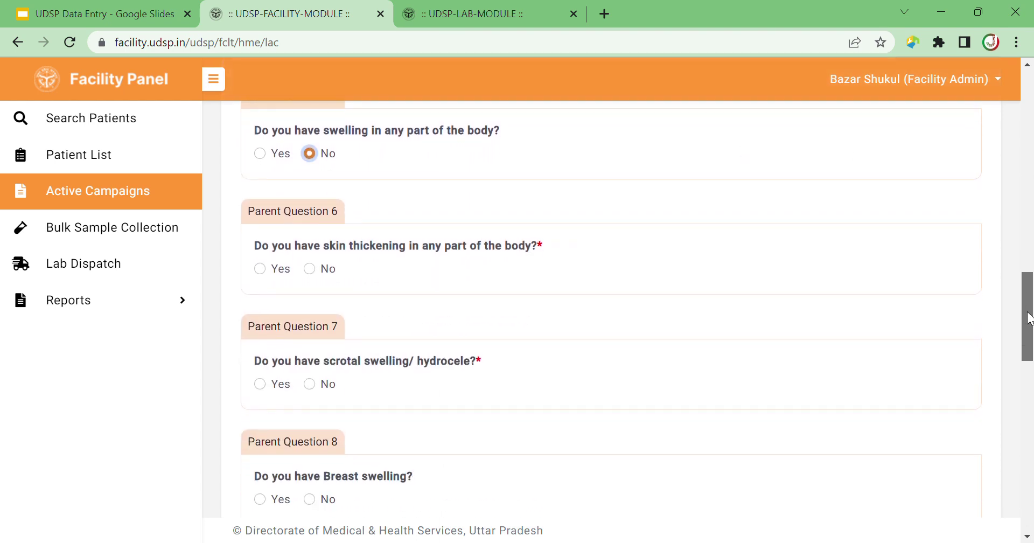
left_click(309, 271)
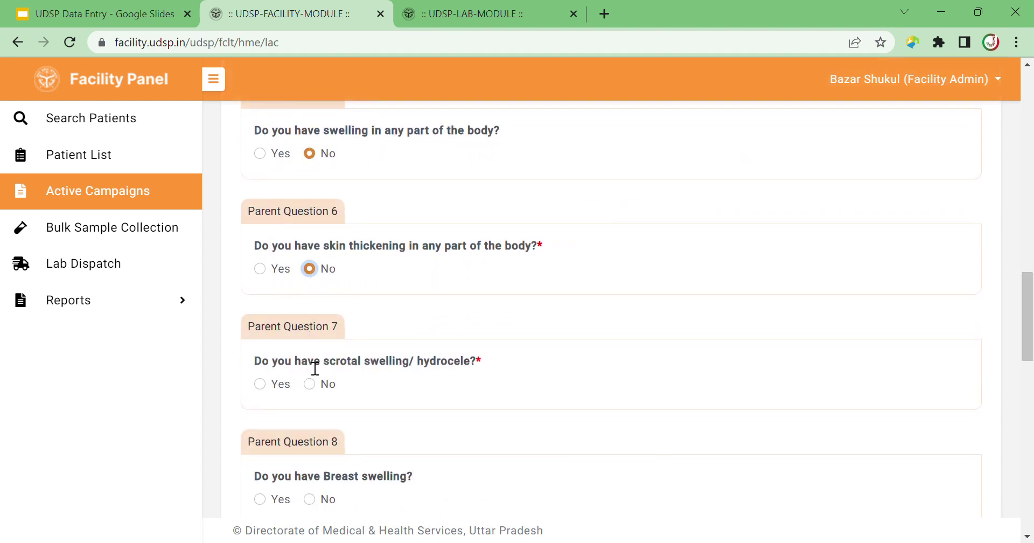
left_click(310, 384)
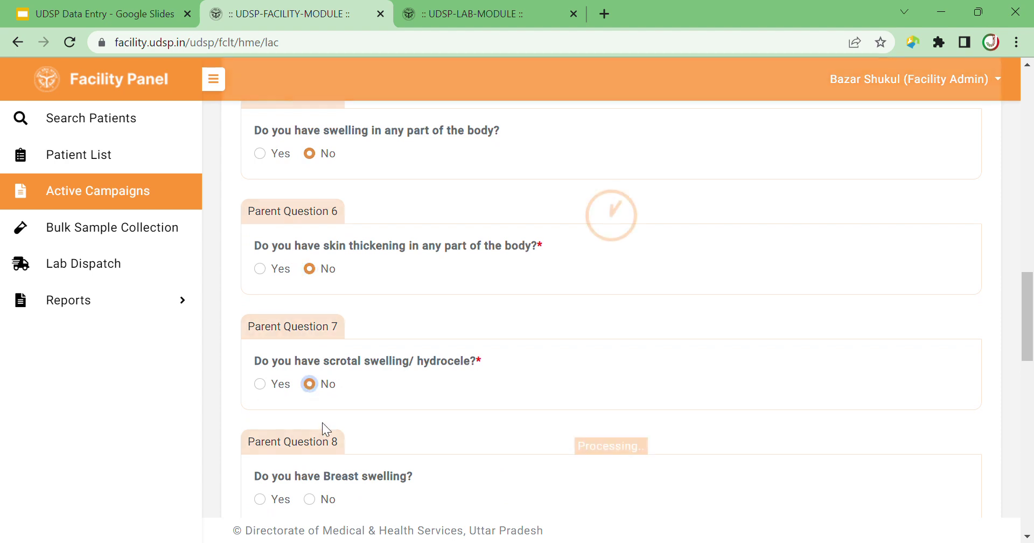
left_click(309, 499)
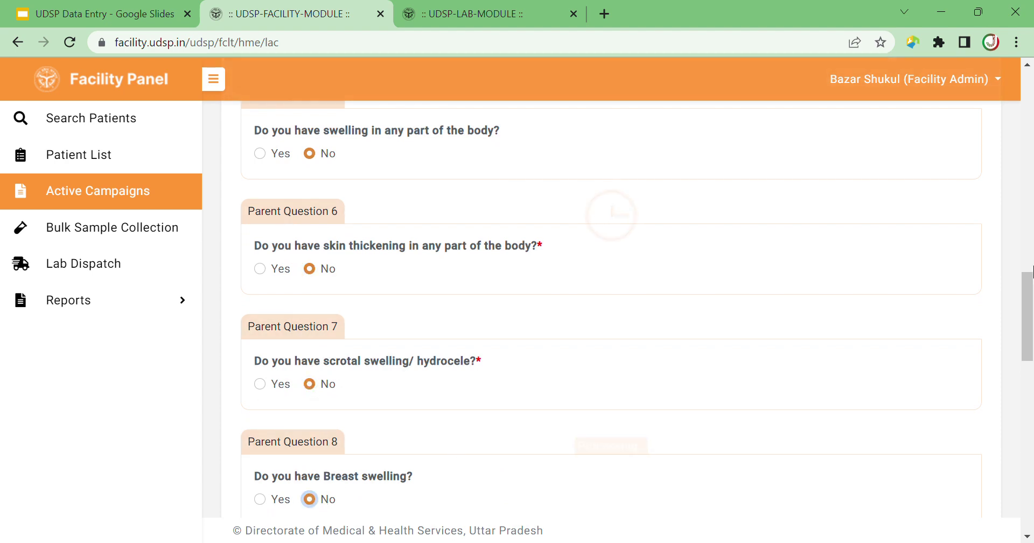
left_click_drag(1025, 290, 1023, 355)
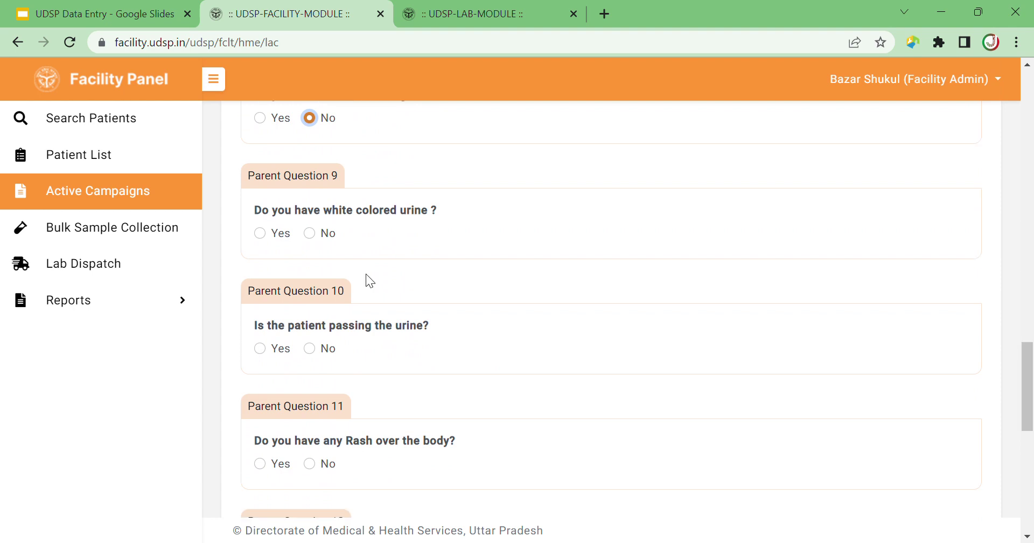
left_click(309, 233)
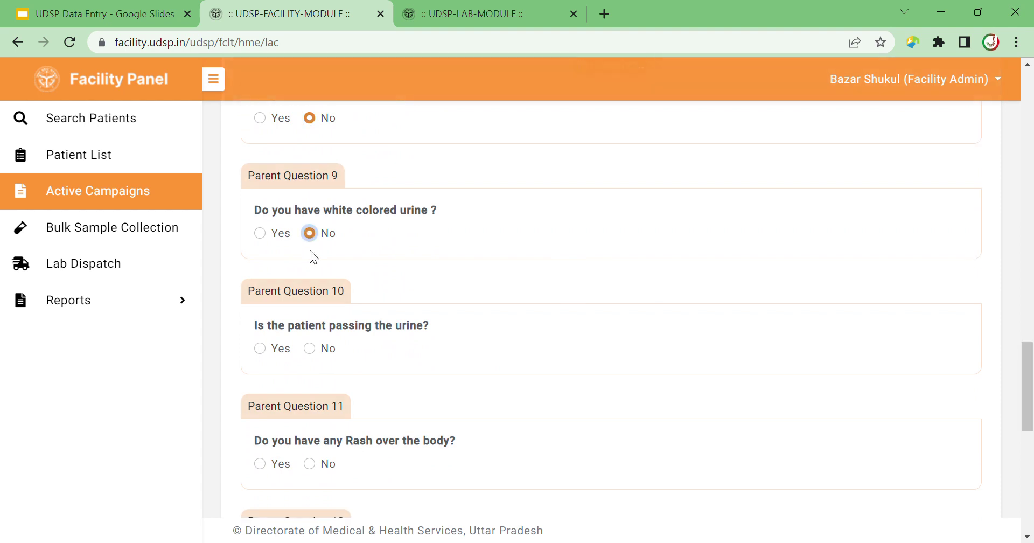
left_click(323, 346)
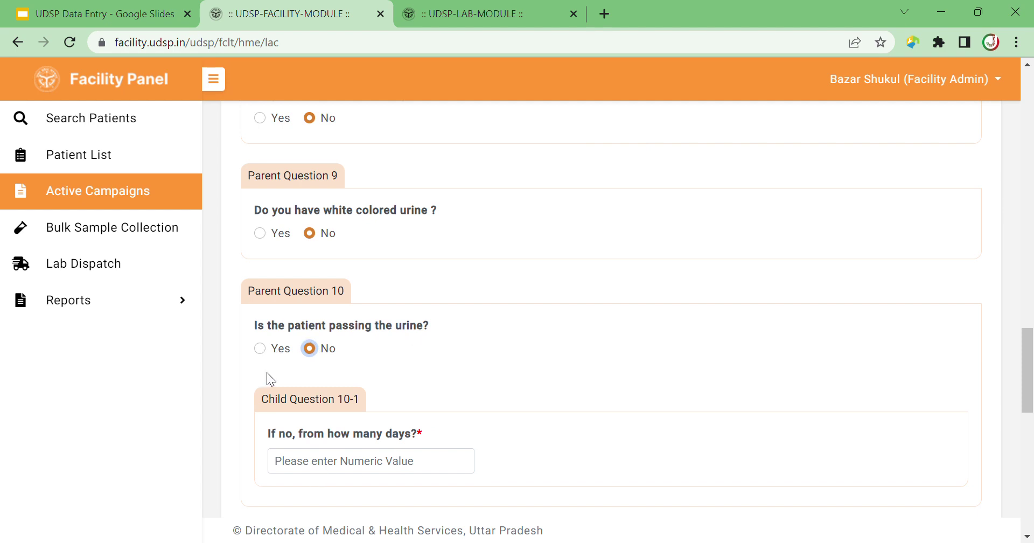
left_click(260, 347)
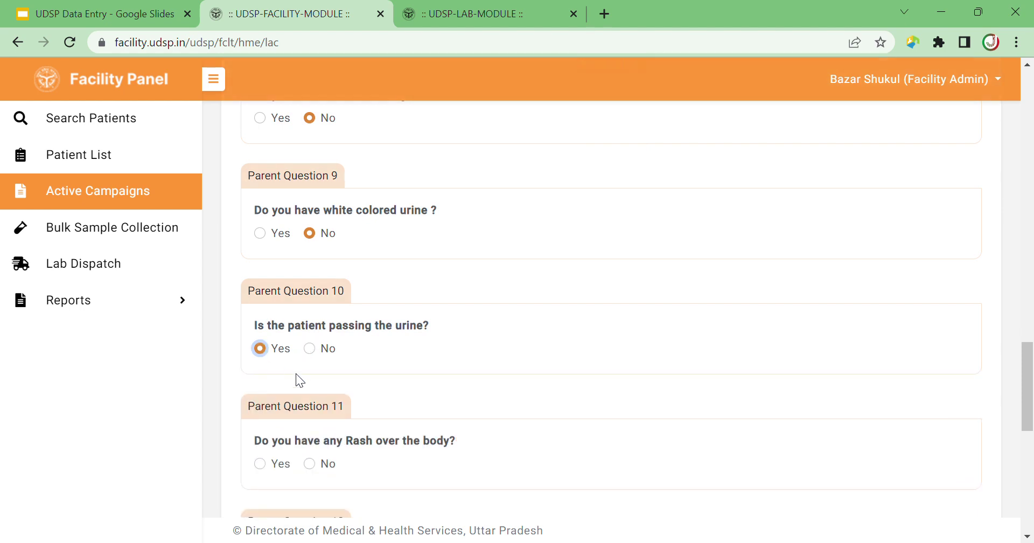
Answer Yes to rash and chills, No to yellow urine, abdominal pain and bleeding, then save the survey.
left_click_drag(1026, 370, 1025, 400)
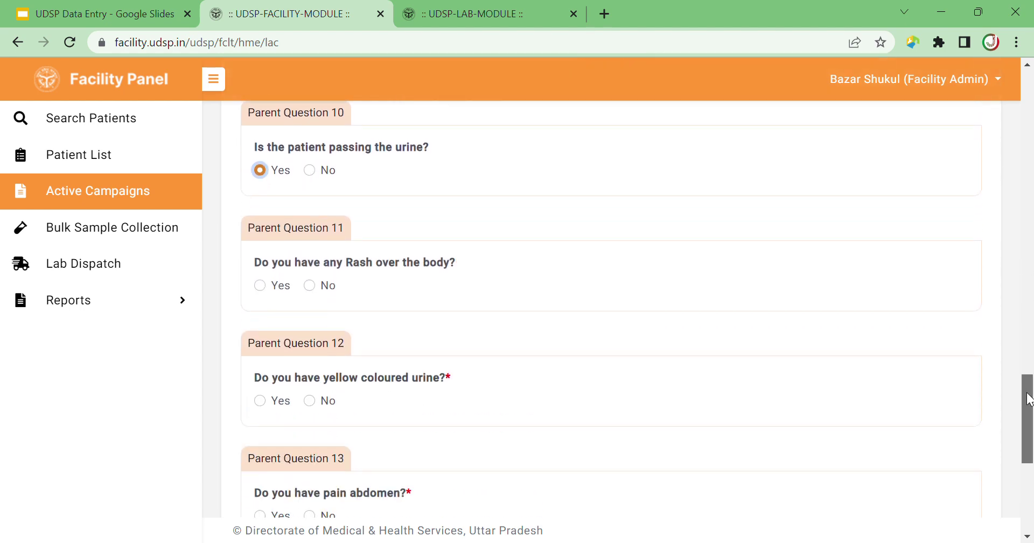
left_click(260, 286)
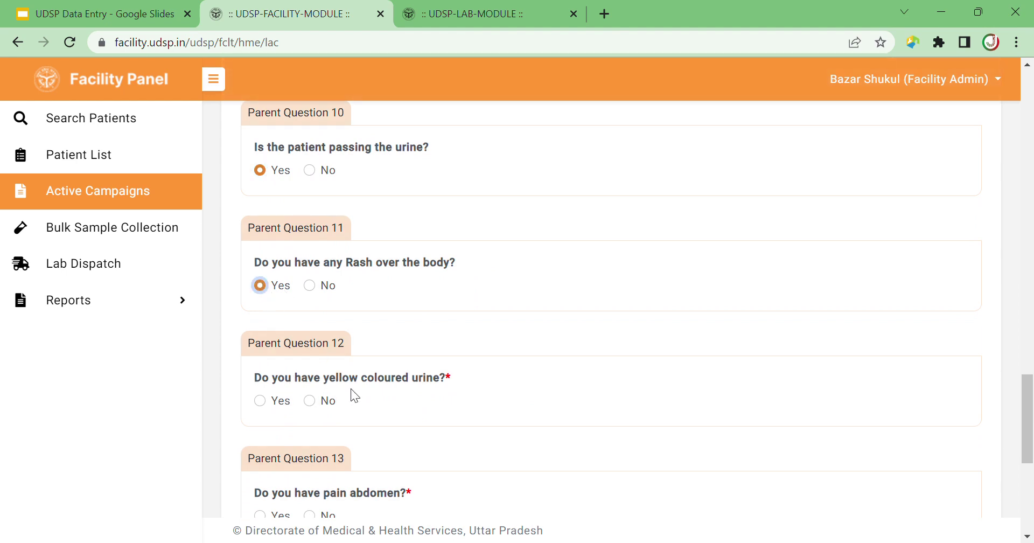
left_click(310, 400)
left_click_drag(1026, 412, 1025, 447)
left_click(309, 323)
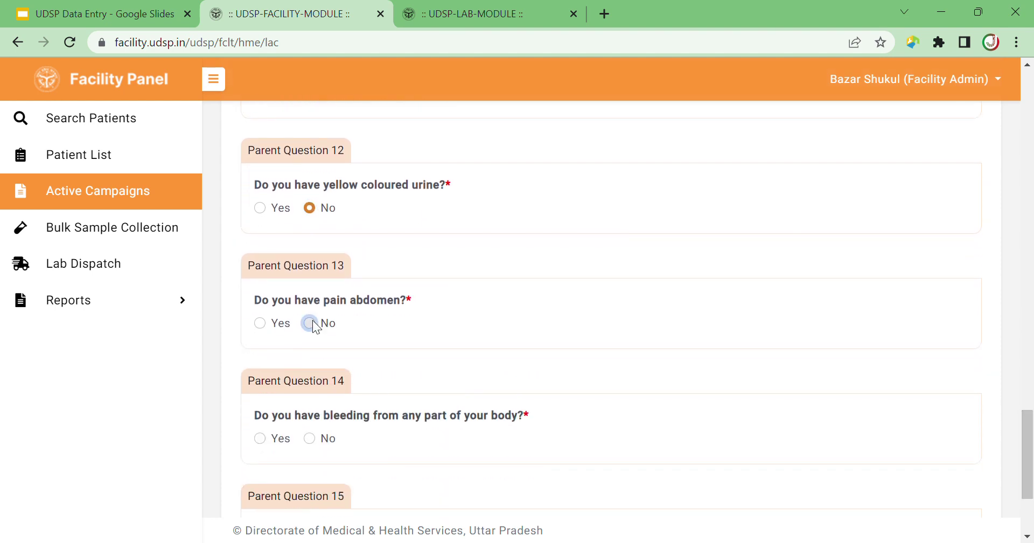
left_click_drag(1028, 437, 1028, 470)
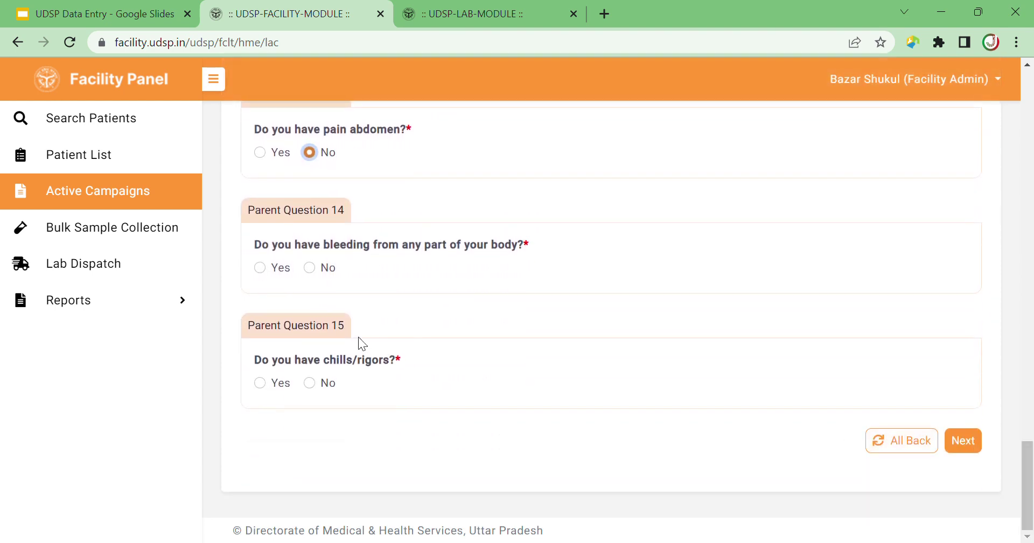
left_click(310, 269)
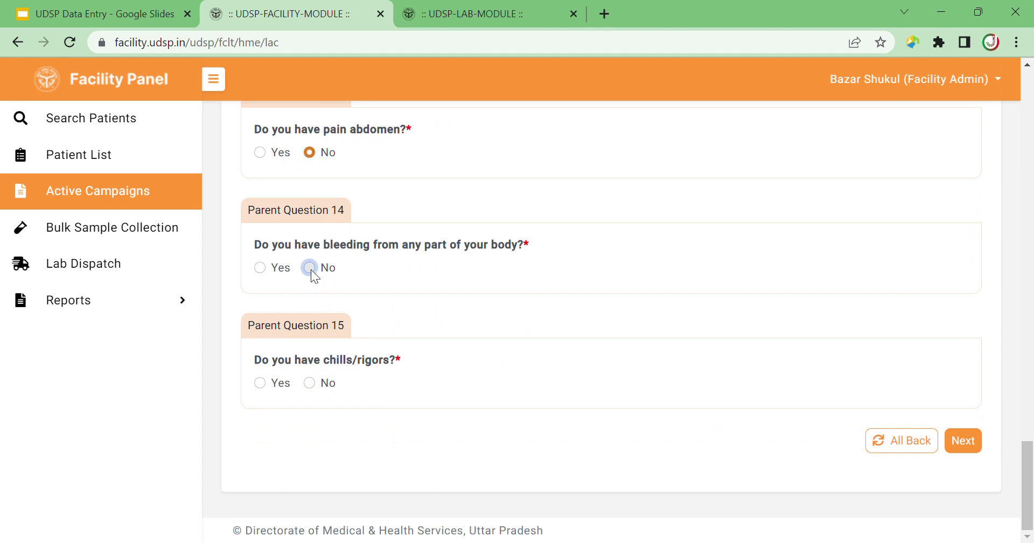
left_click(311, 383)
left_click(260, 382)
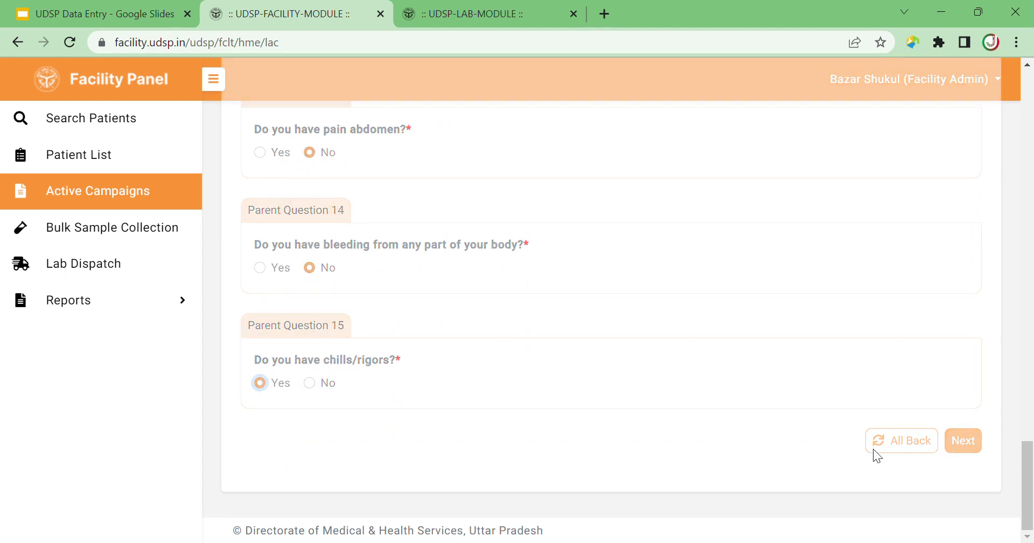
left_click(967, 447)
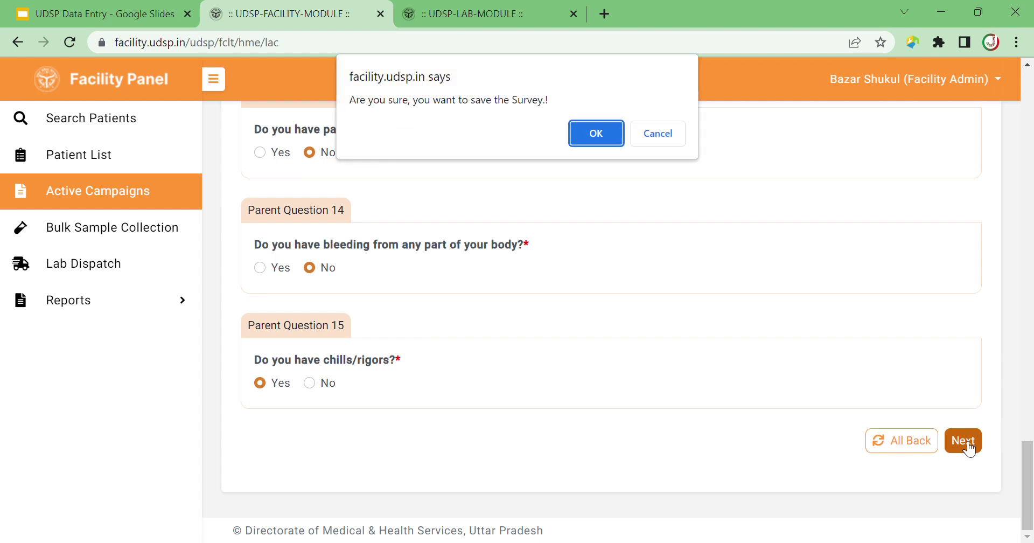
left_click(592, 134)
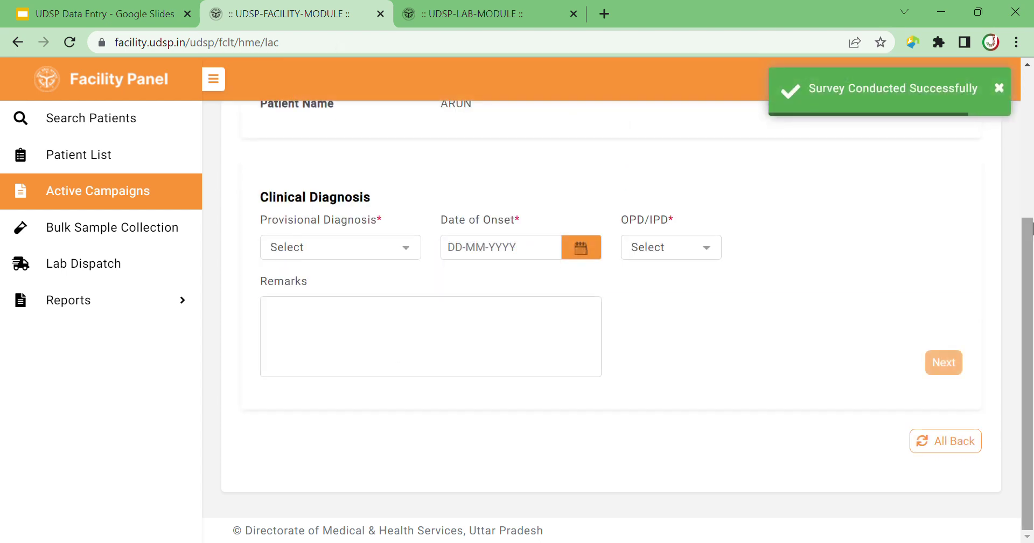
Select Typhoid, Dengue and Malaria as provisional diagnoses.
left_click_drag(1028, 244, 1031, 98)
scroll(566, 262, "down", 3)
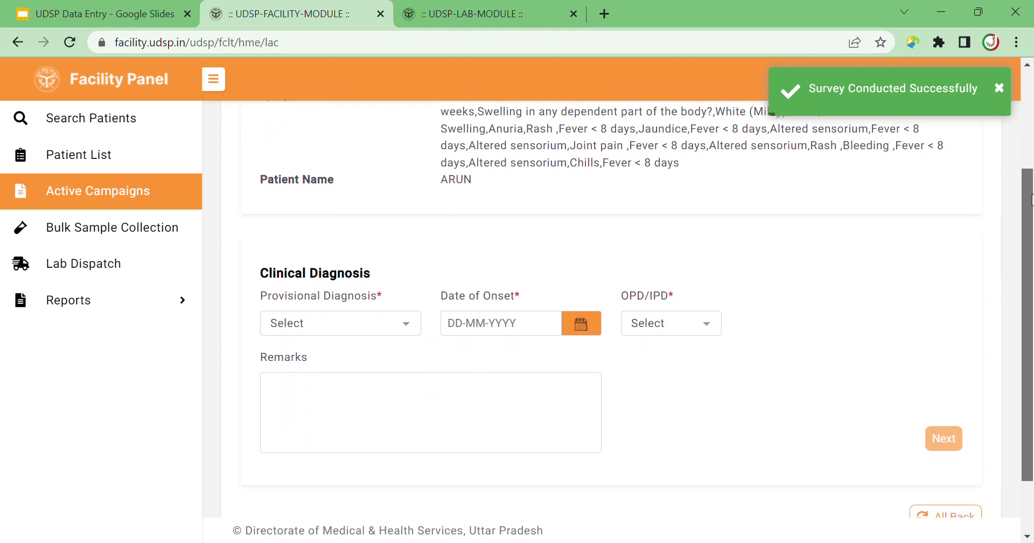
left_click(405, 290)
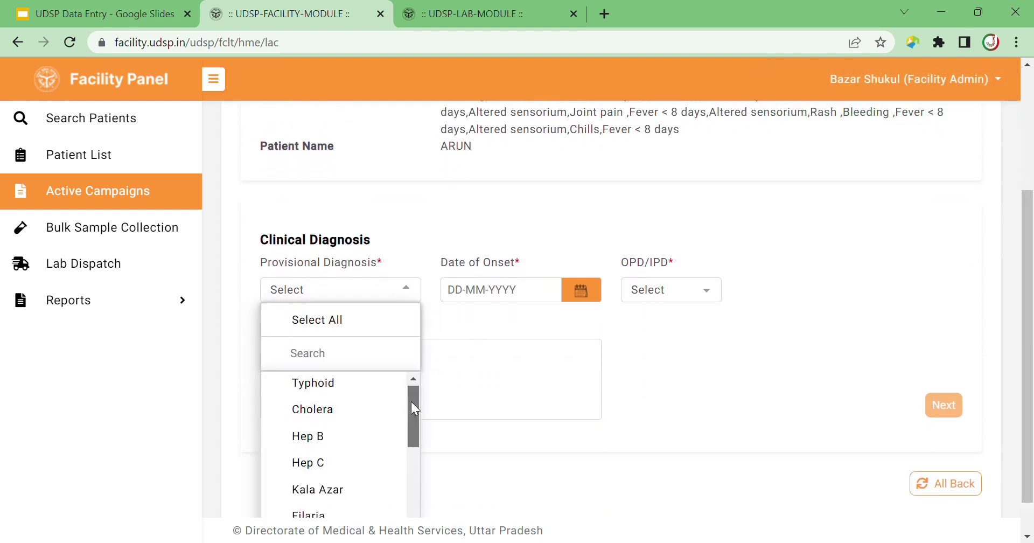
left_click(321, 387)
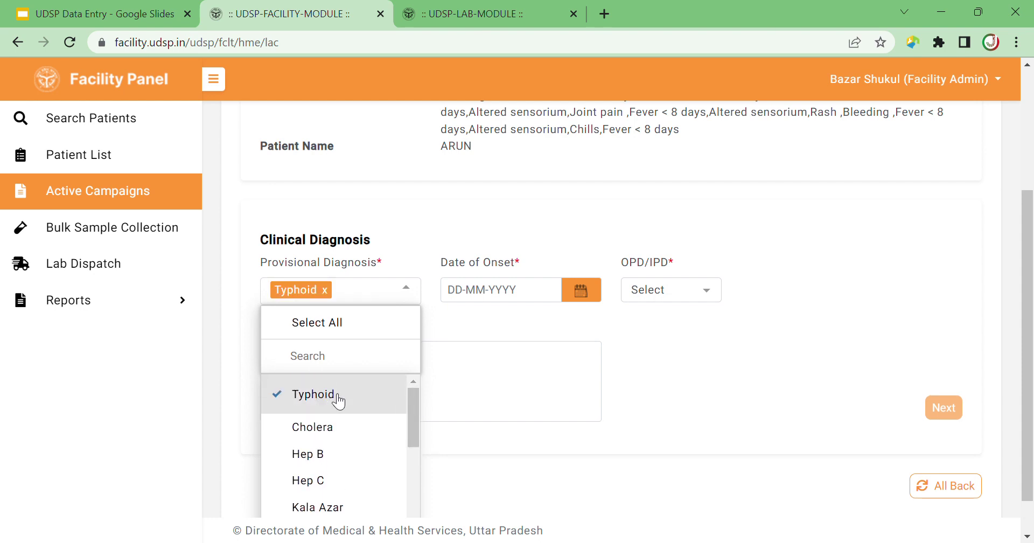
left_click_drag(407, 409, 413, 486)
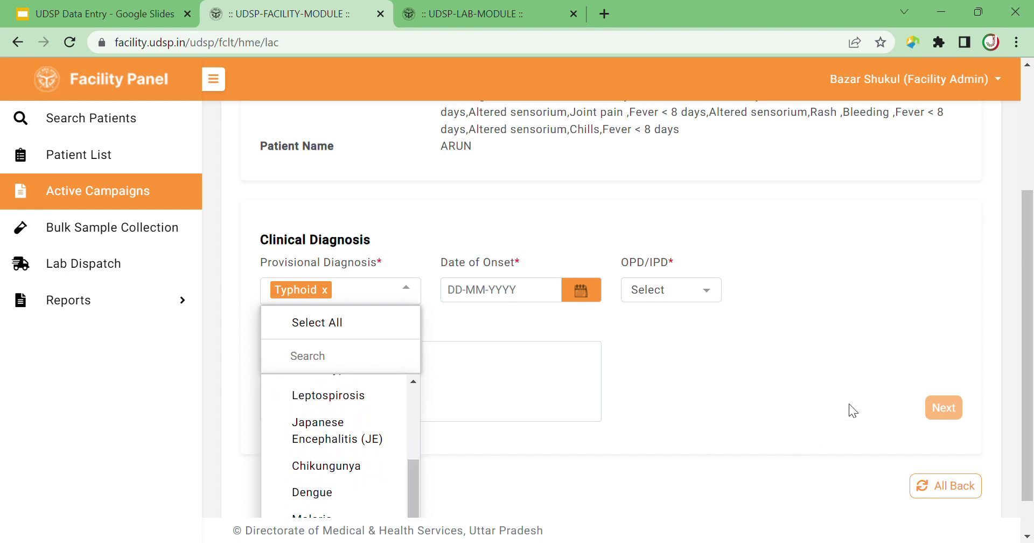
left_click_drag(1028, 308, 1028, 337)
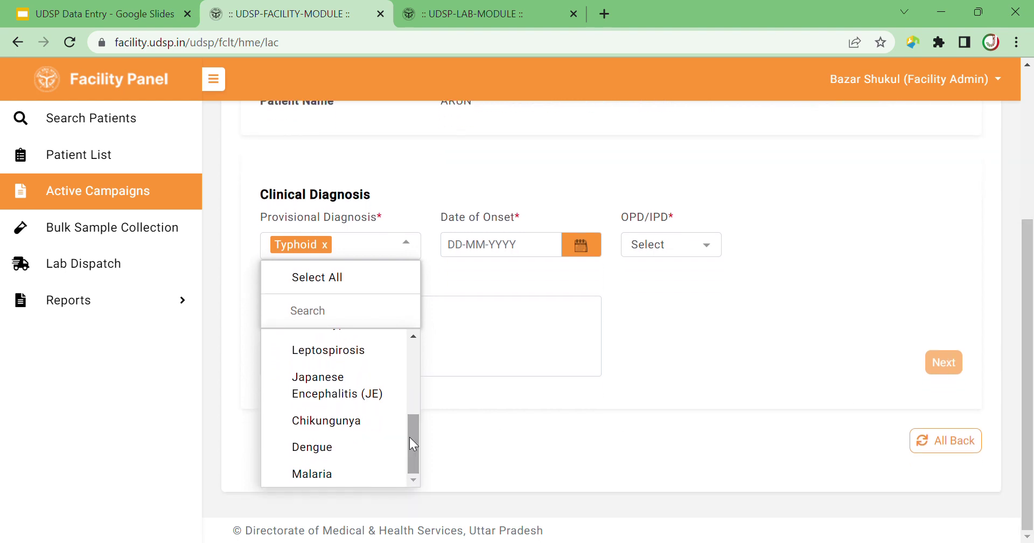
left_click(344, 453)
scroll(411, 452, "down", 1)
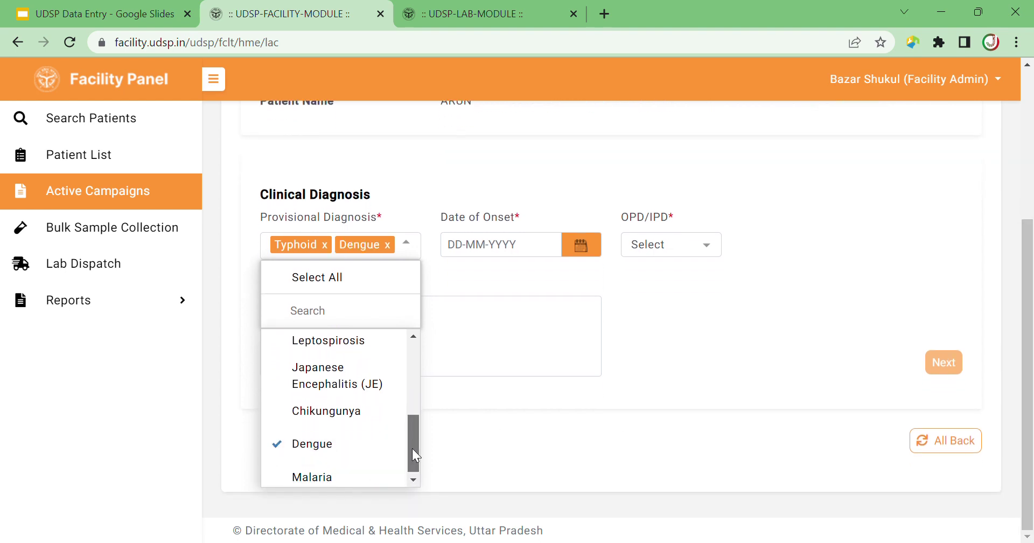
left_click(343, 488)
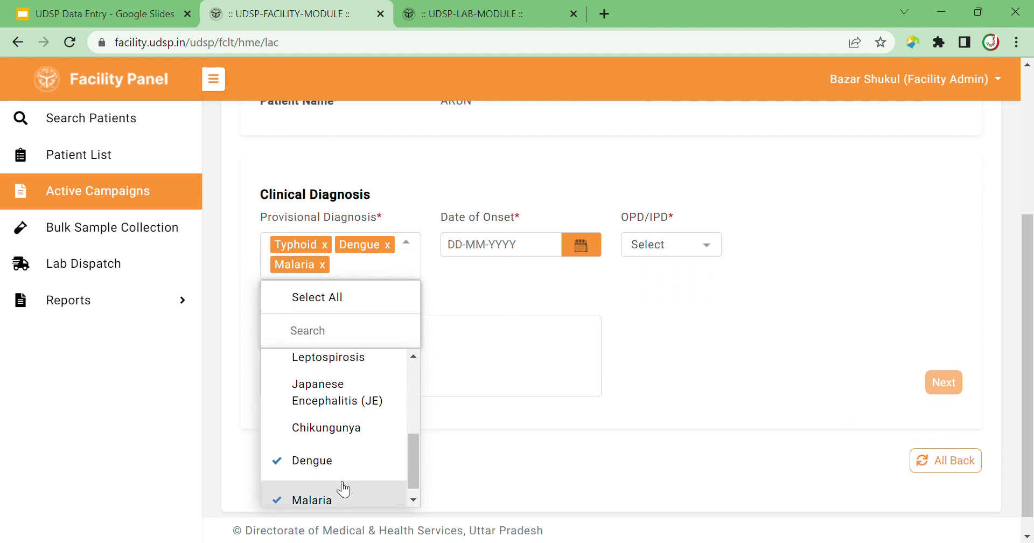
left_click(563, 302)
Set date of onset 09-07-2023 and case type OPD, then save the clinical diagnosis.
left_click(580, 246)
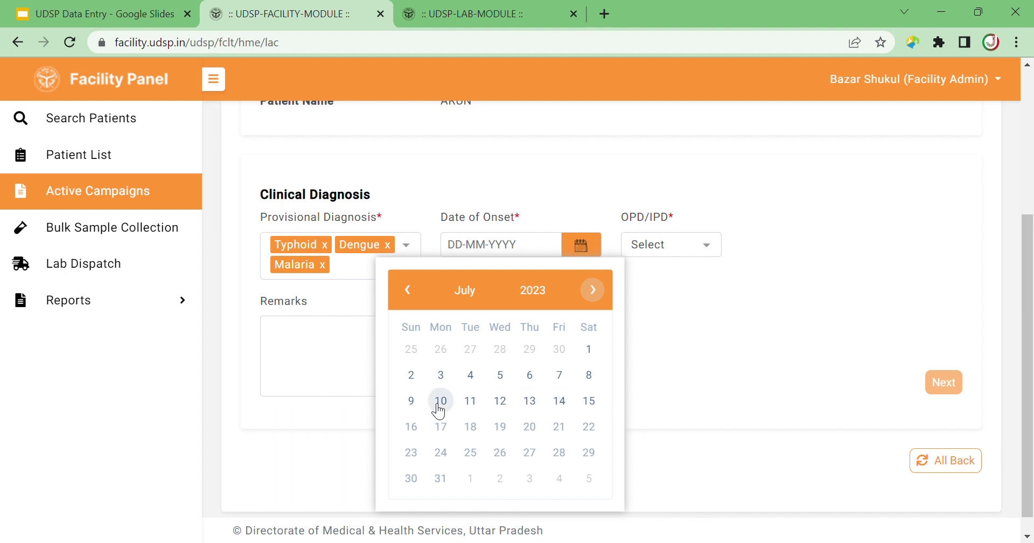
left_click(413, 401)
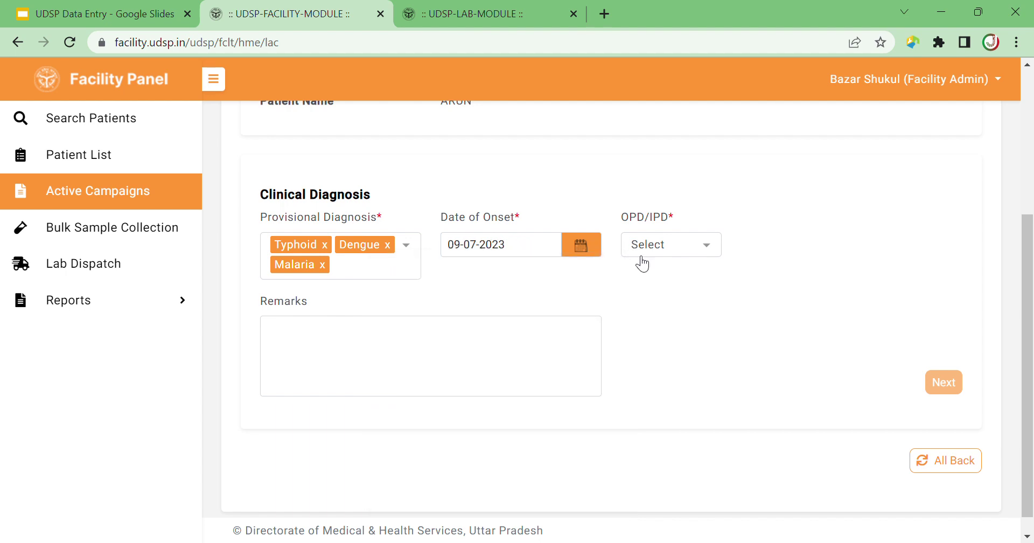
left_click(673, 245)
left_click(668, 306)
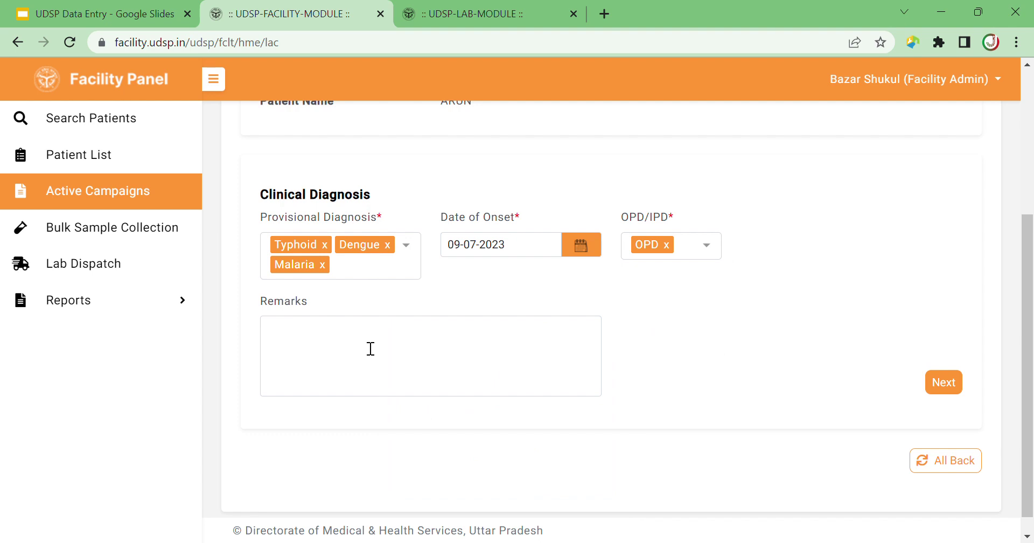
left_click(949, 385)
left_click(948, 386)
left_click(602, 135)
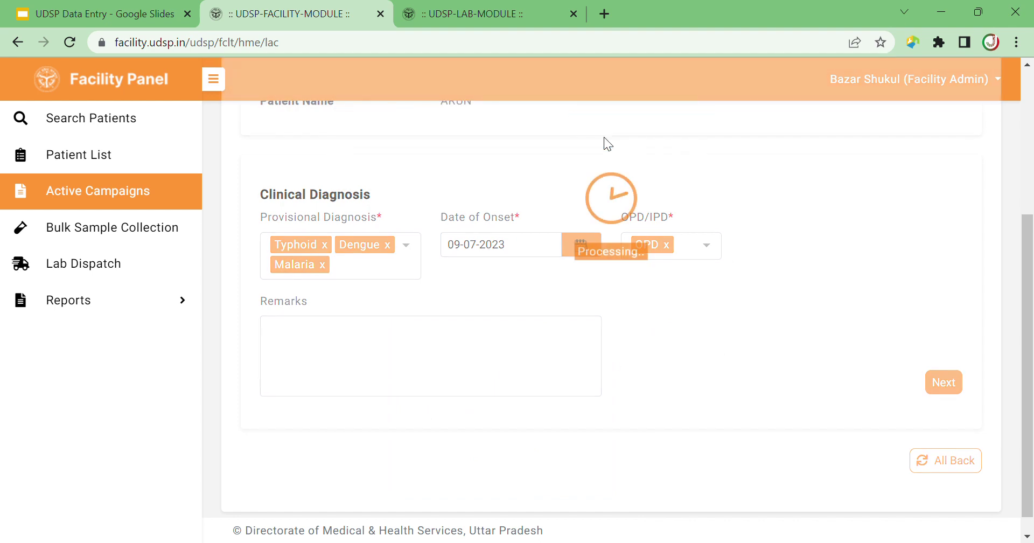
scroll(971, 301, "down", 3)
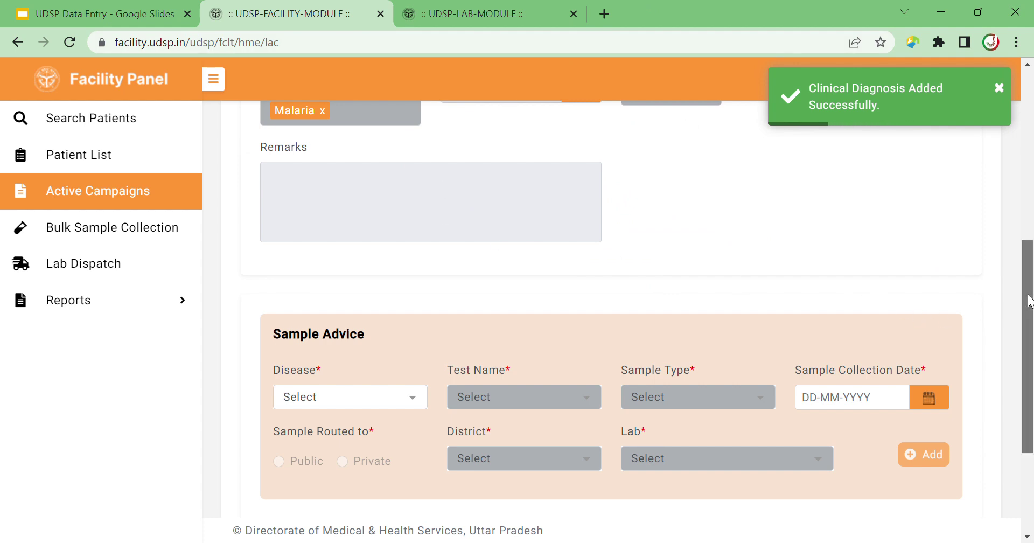
Fill the sample advice with Typhoid, RDT (Typhidot) for Salmonella, Serum, collected 15-07-2023.
mouse_move(1028, 300)
left_mouse_down()
mouse_move(1029, 153)
mouse_move(1026, 297)
left_mouse_up()
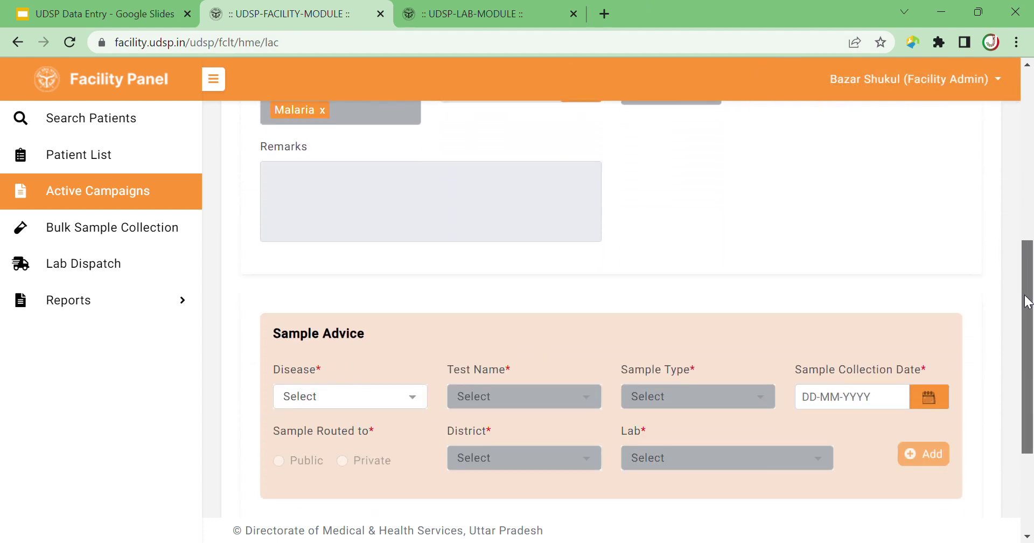
left_click(417, 401)
left_click(363, 456)
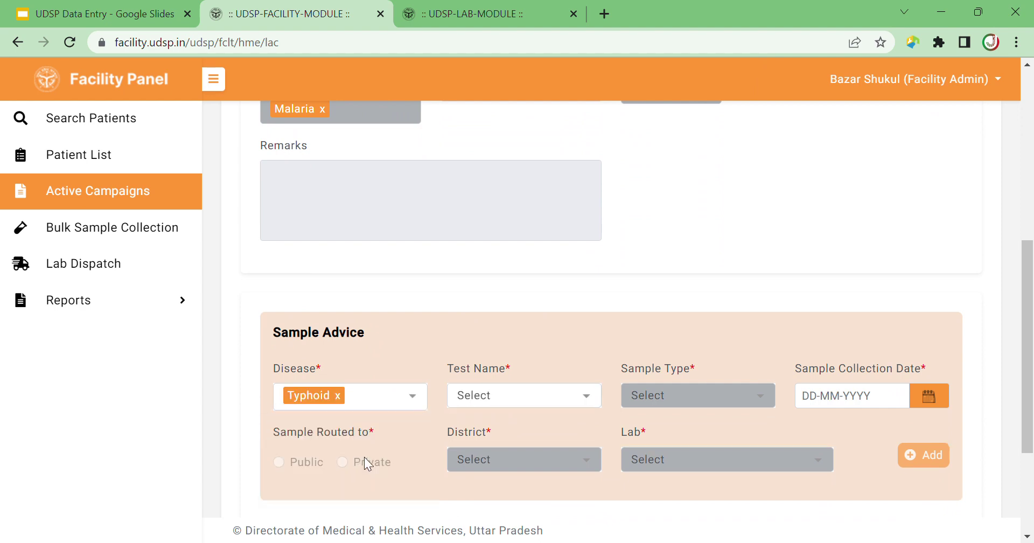
left_click(566, 401)
left_click(531, 504)
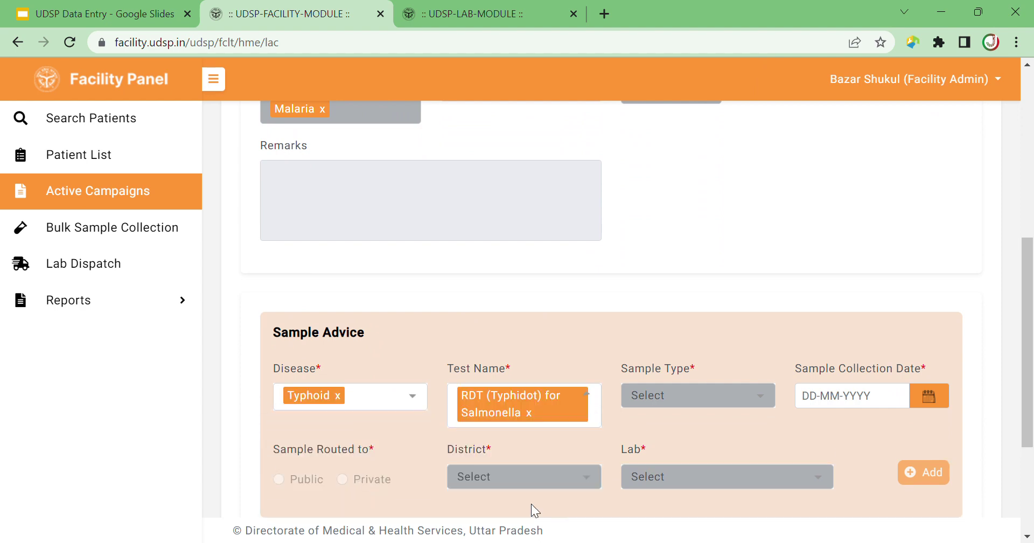
left_click(758, 398)
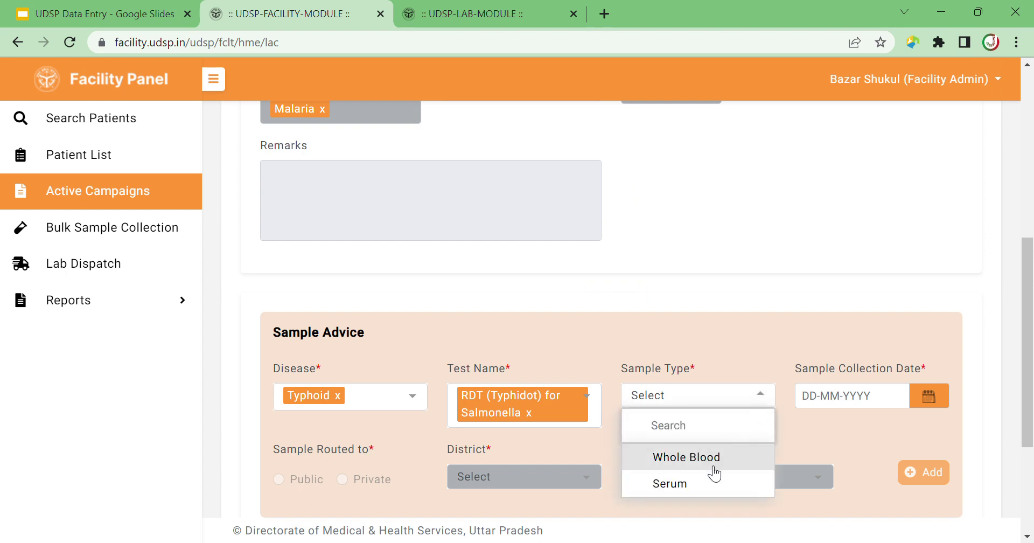
left_click(716, 483)
left_click(935, 399)
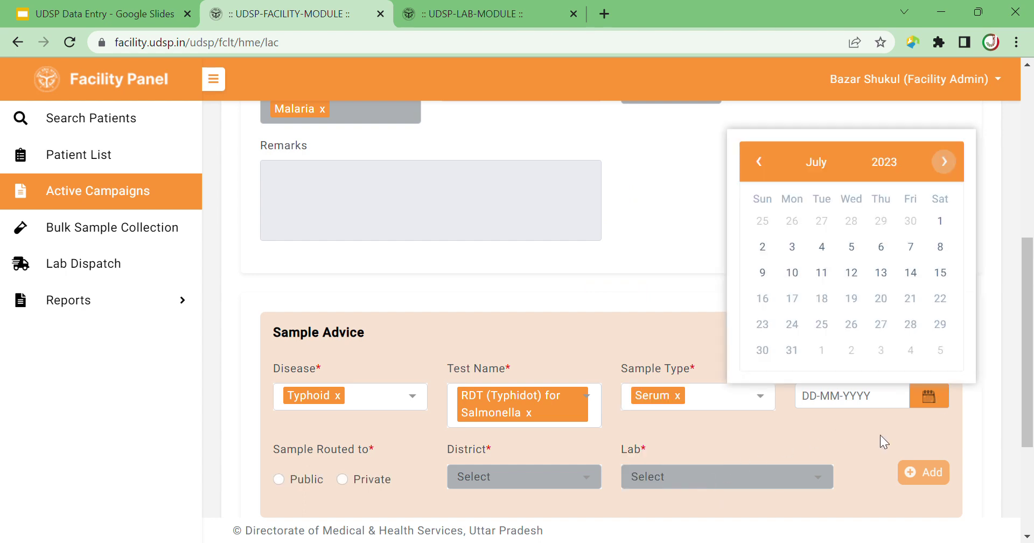
left_click(940, 276)
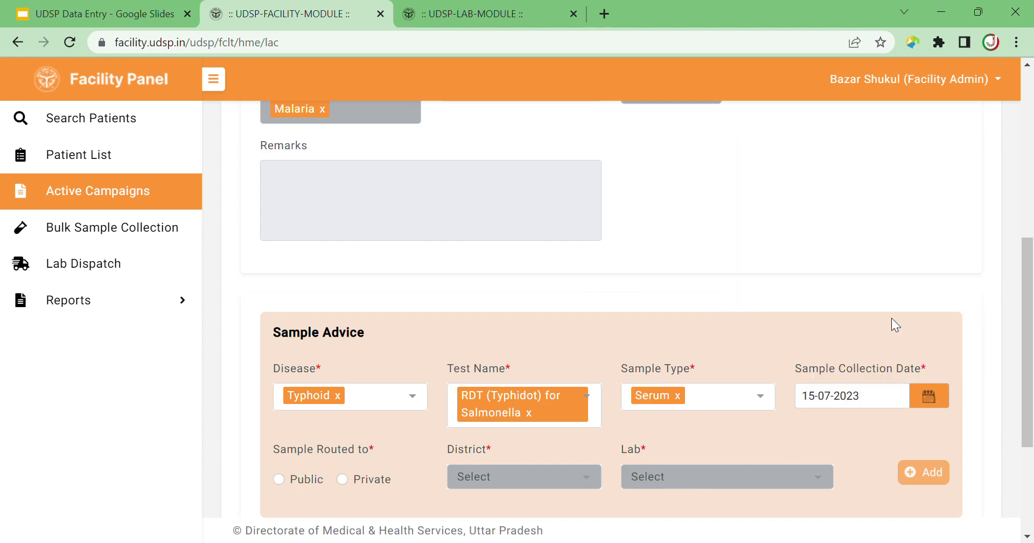
Route the sample to a Public lab in Amethi, choosing Lab Bazar Shukul, Amethi.
left_click_drag(1028, 346, 1029, 408)
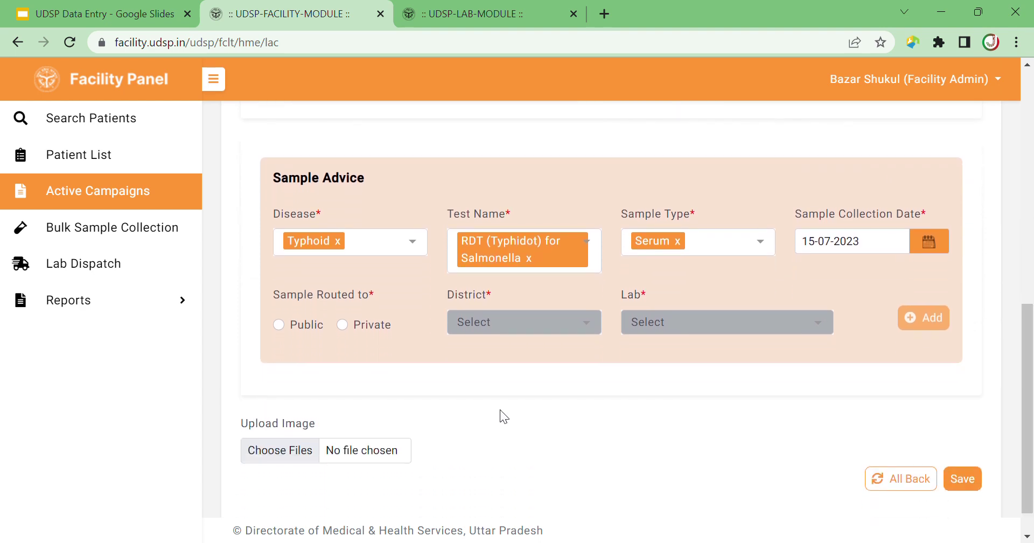
left_click(280, 324)
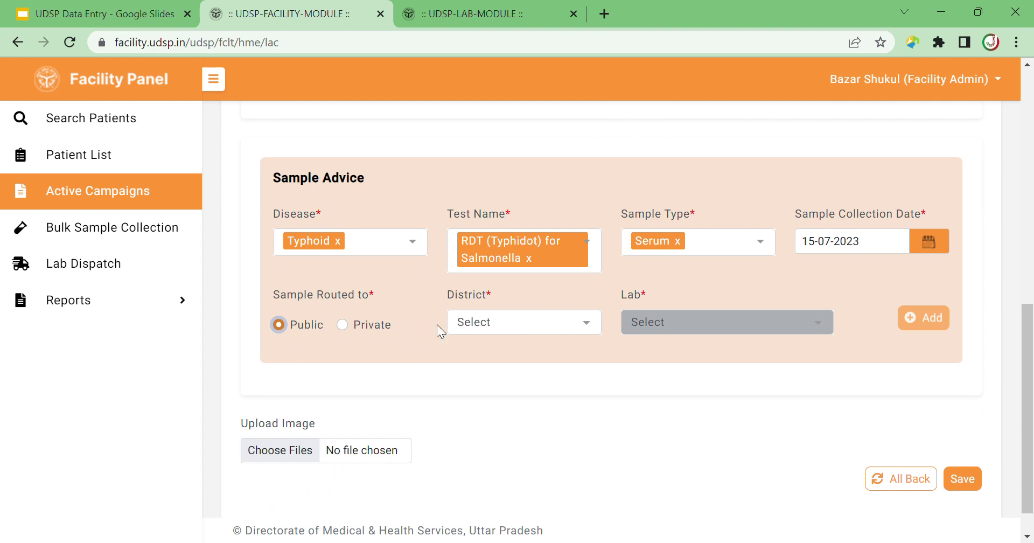
left_click(522, 326)
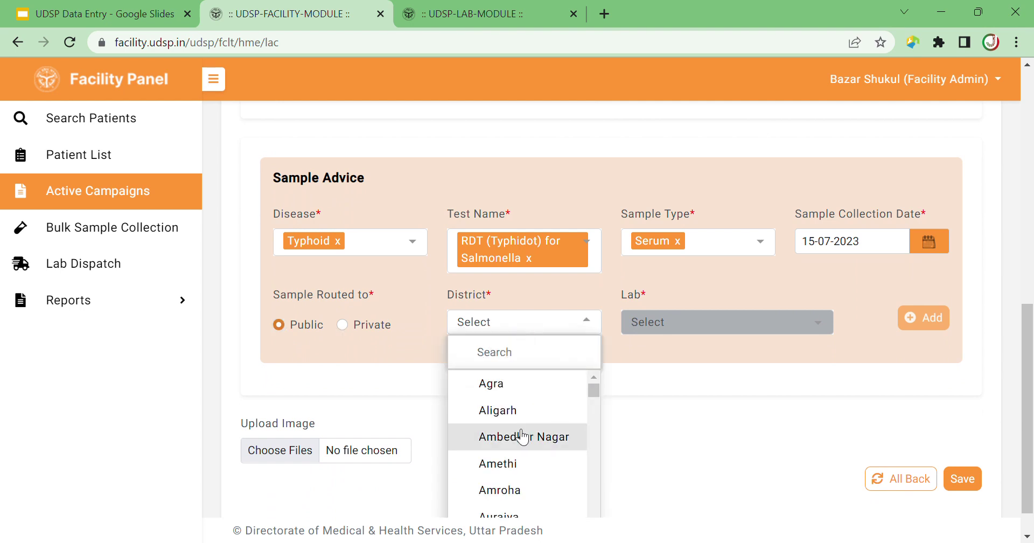
left_click(513, 462)
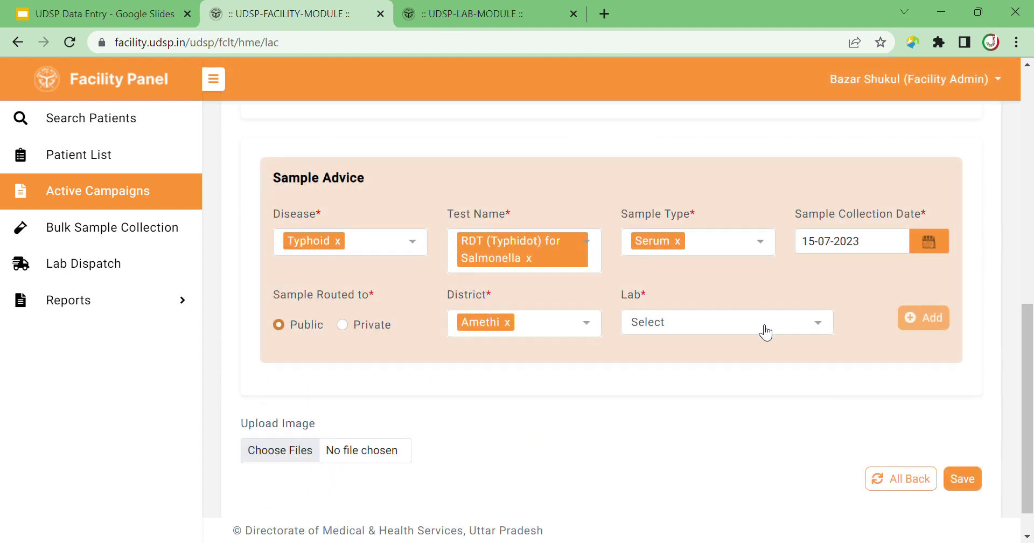
left_click(765, 327)
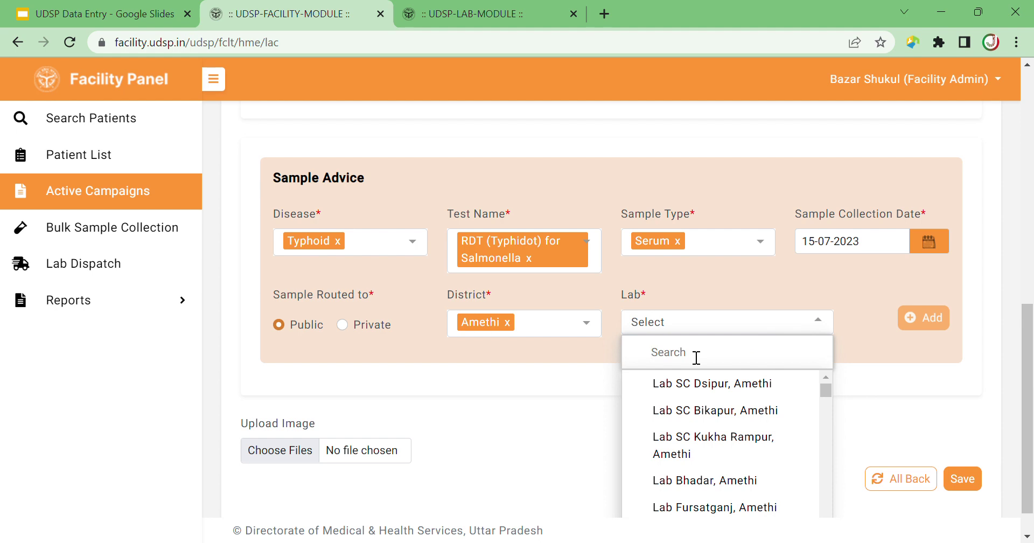
type("SHUKU")
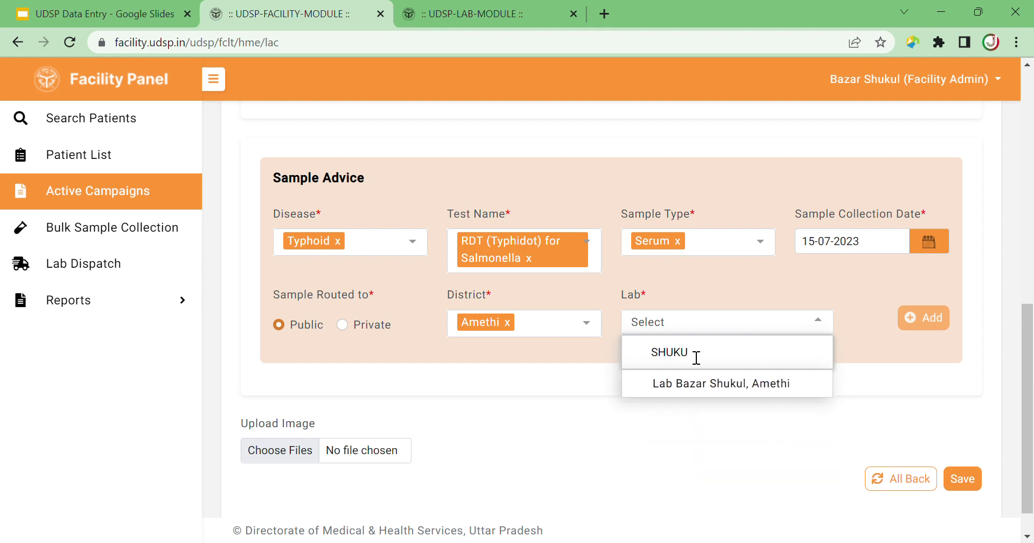
key("BackSpace")
key("BackSpace")
key("BackSpace")
key("BackSpace")
key("BackSpace")
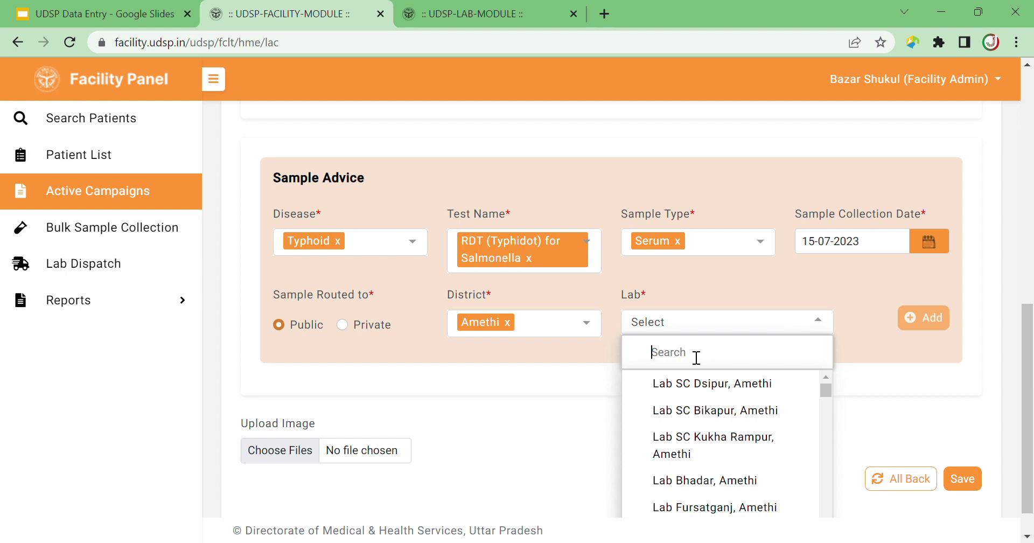
type("JOIN")
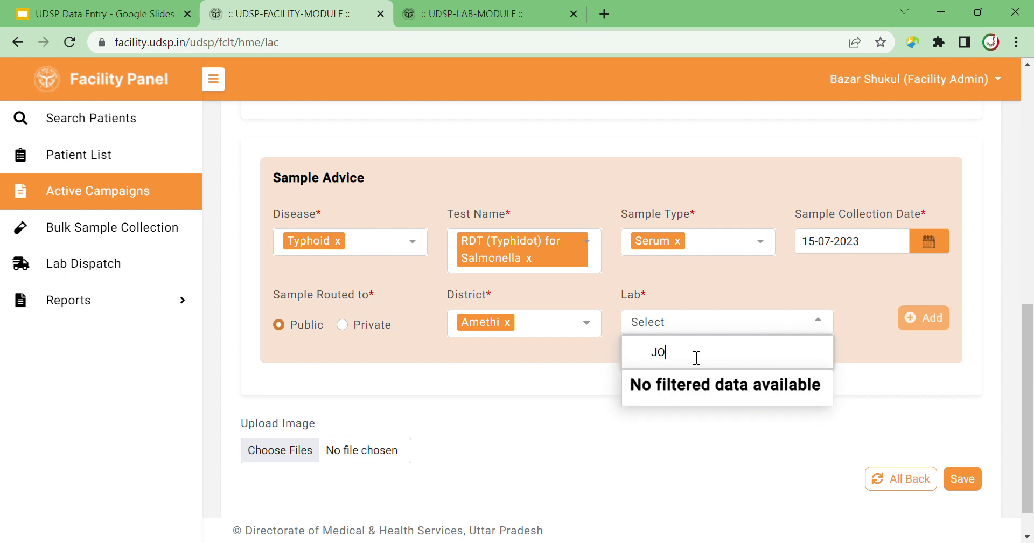
key("BackSpace")
key("BackSpace")
key("BackSpace")
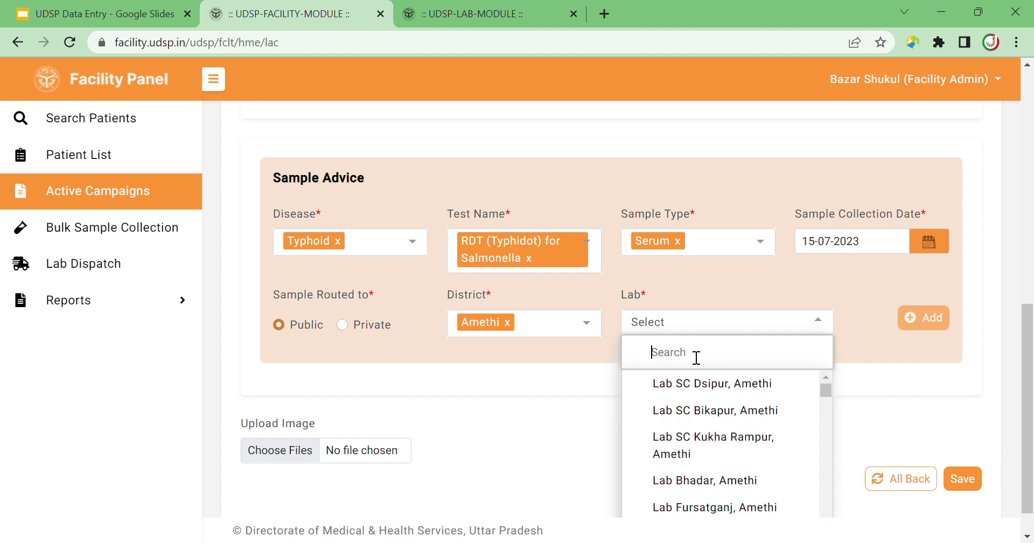
type("DIS")
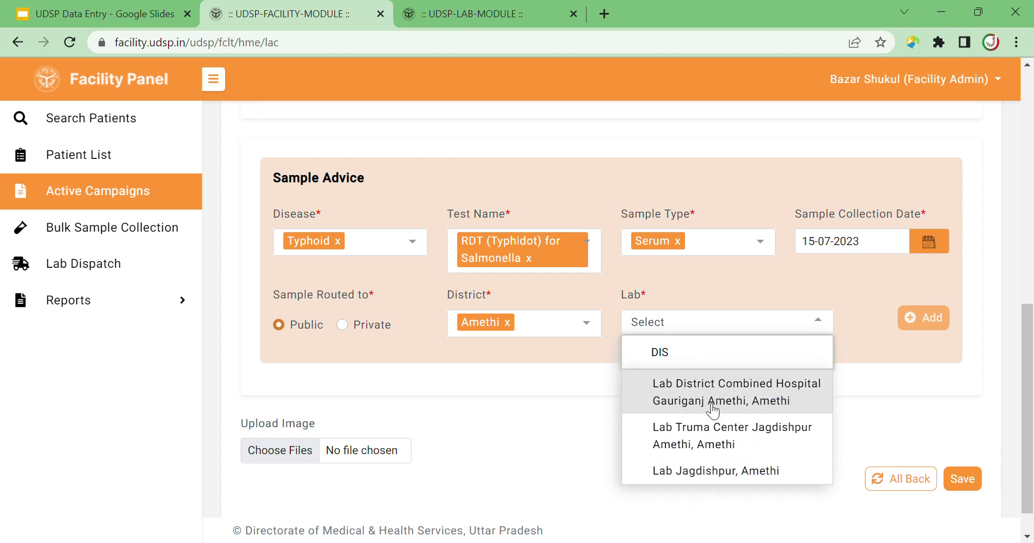
left_click_drag(715, 352, 657, 358)
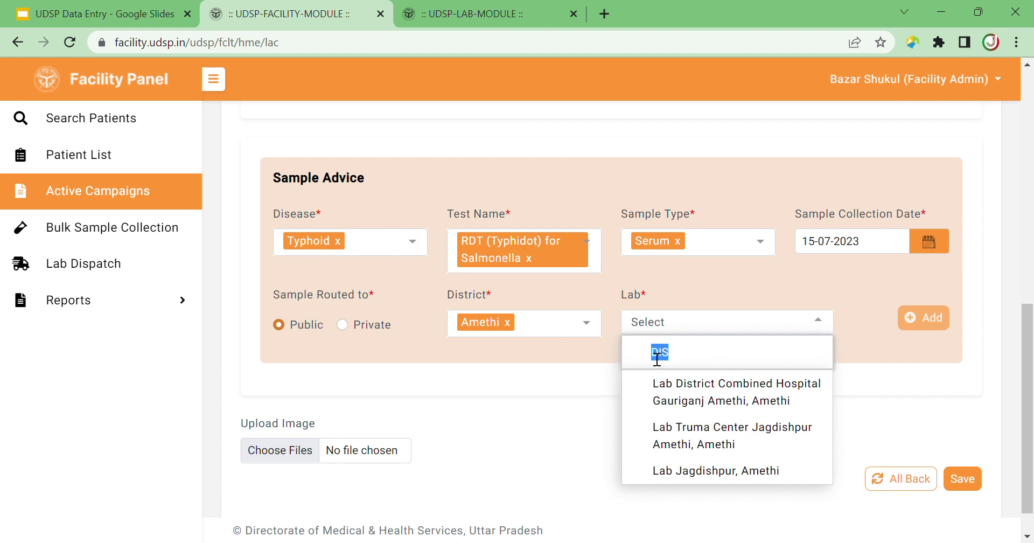
type("SHU")
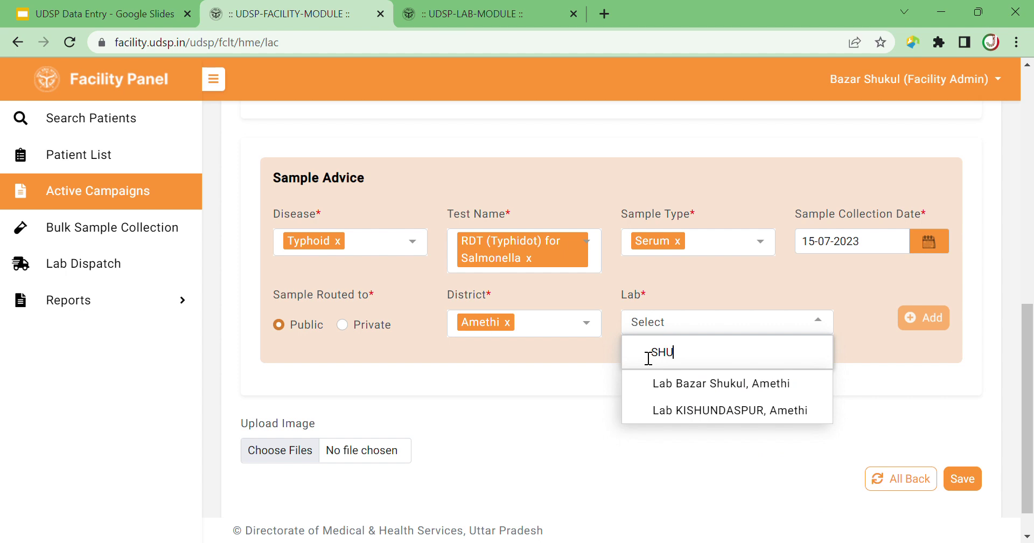
type("K")
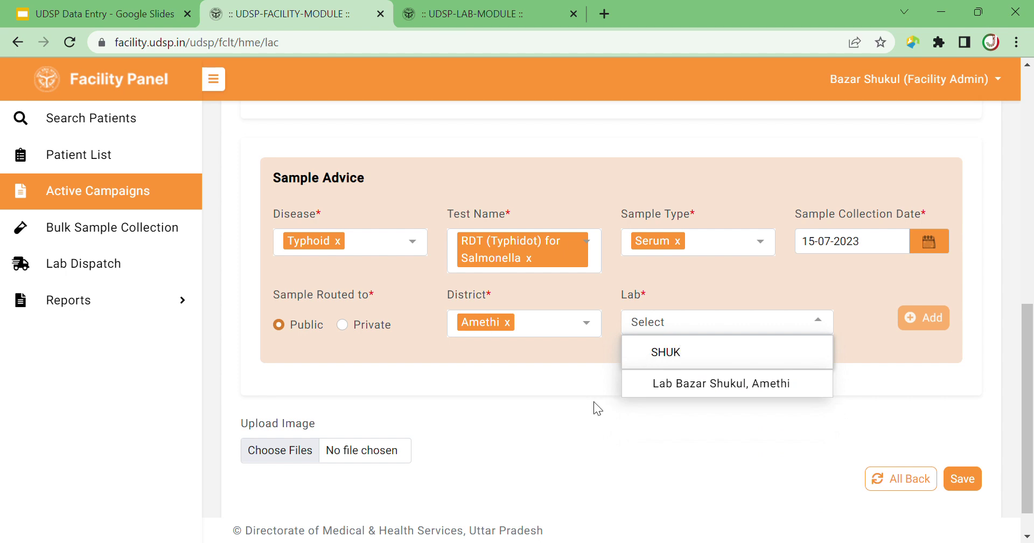
left_click(682, 386)
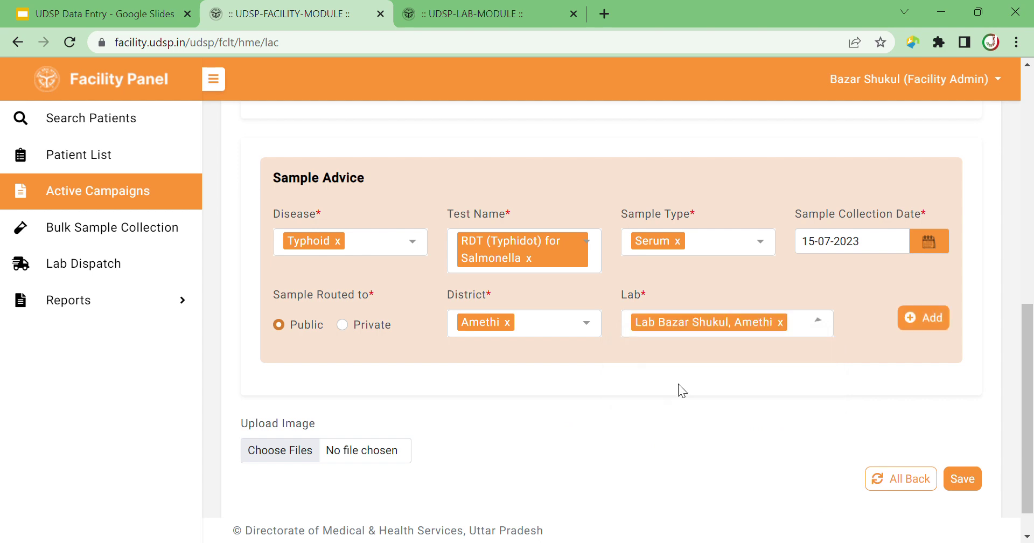
Re-select Public, try Lucknow district labs, then remove Lucknow, leaving district and lab unset.
left_click(344, 325)
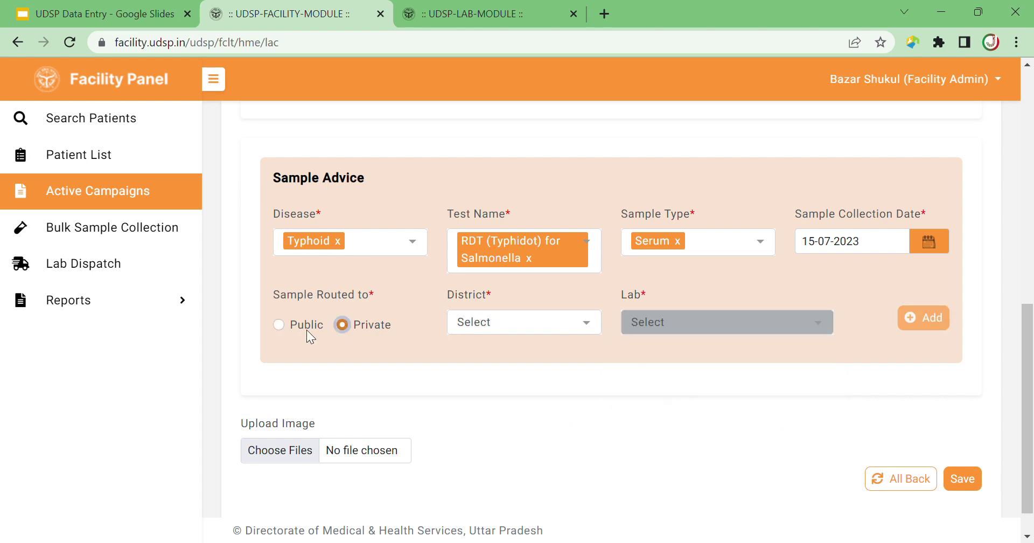
left_click(278, 325)
left_click(598, 330)
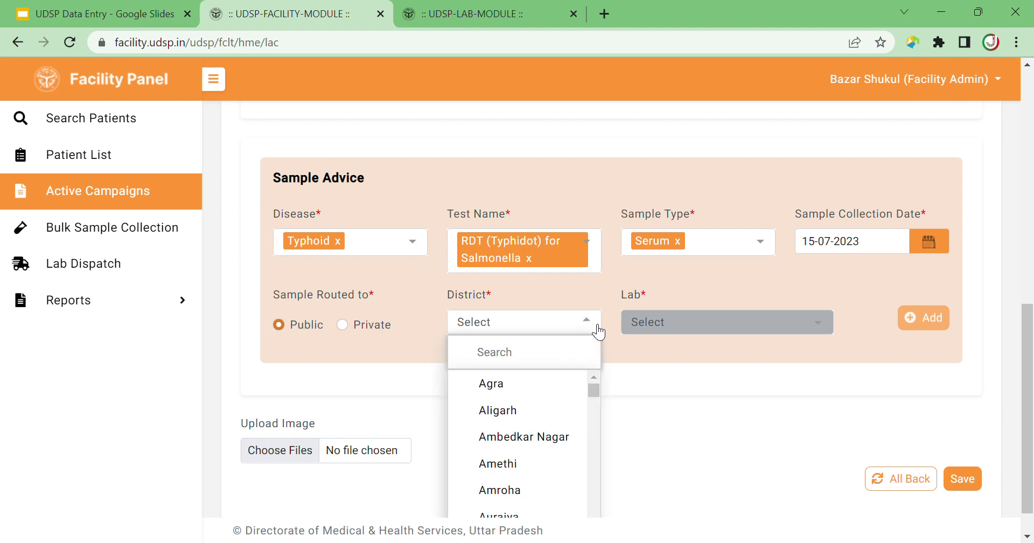
type("LUCK")
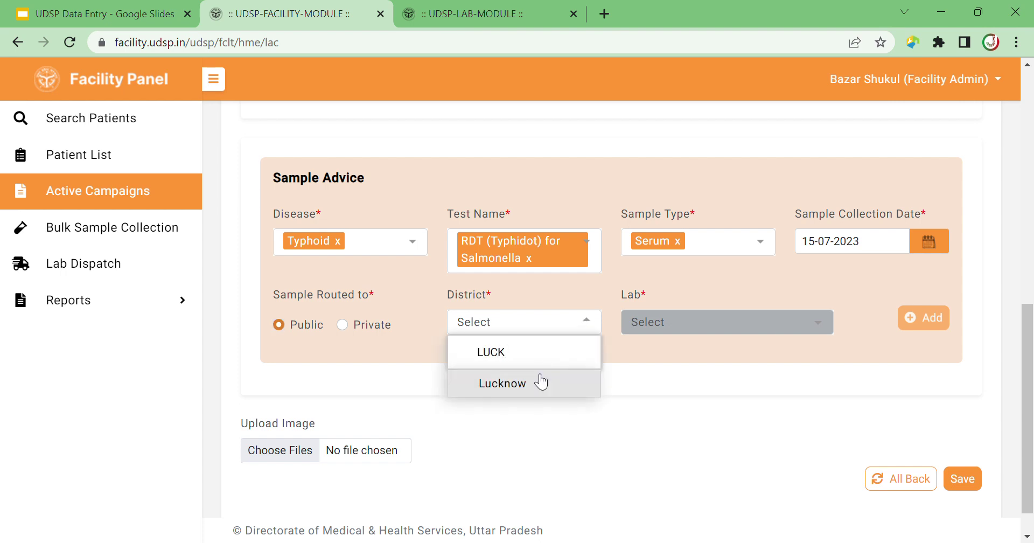
left_click(541, 382)
left_click(677, 325)
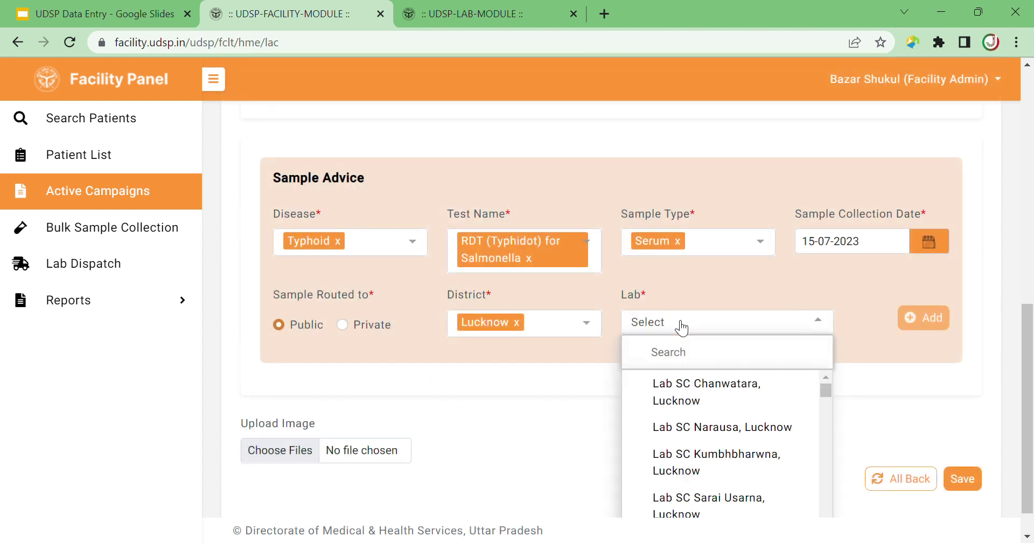
type("KIN")
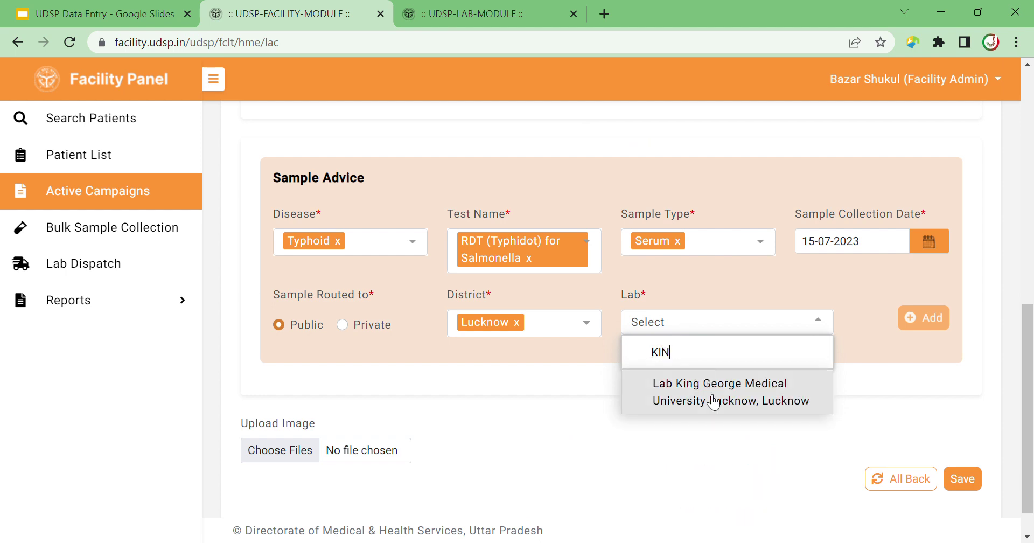
left_click_drag(671, 351, 651, 360)
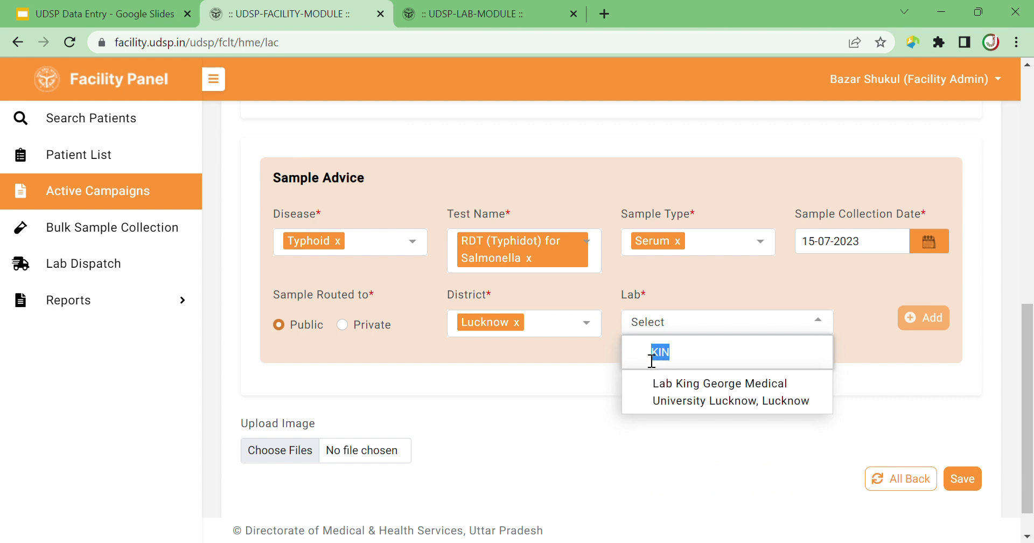
key("BackSpace")
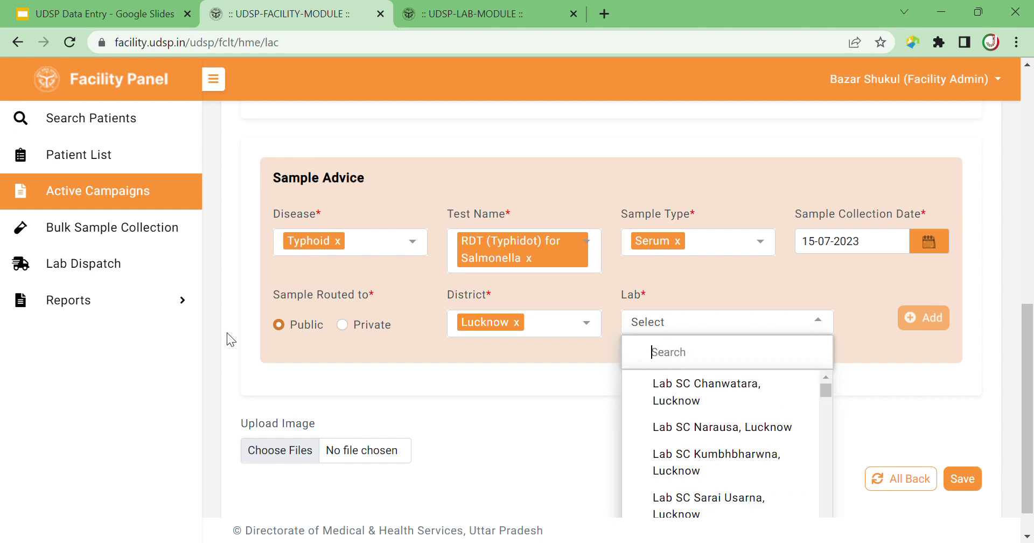
left_click(517, 323)
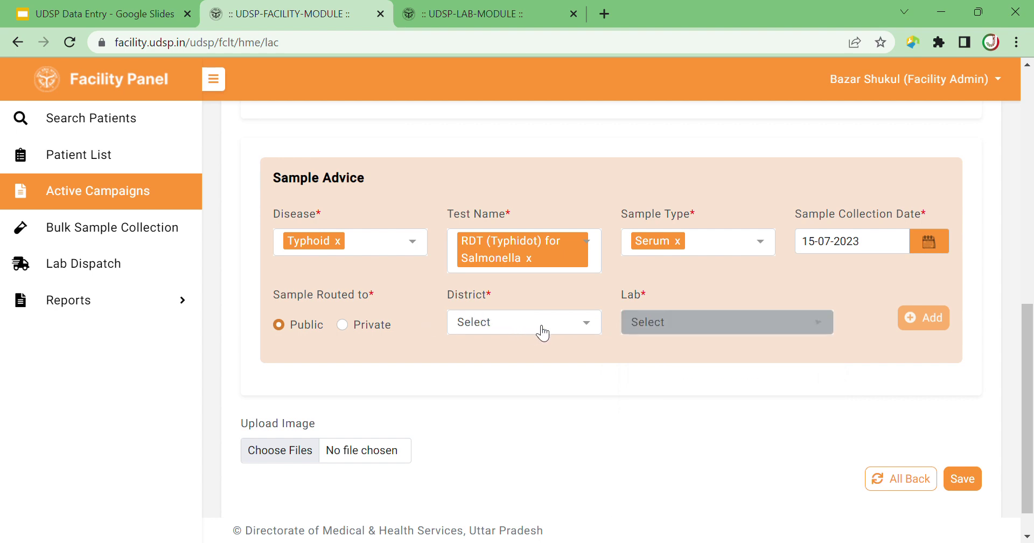
Route the Typhoid serum sample to Lab Bazar Shukul, Amethi in district Amethi and add it.
left_click(588, 331)
left_click(522, 459)
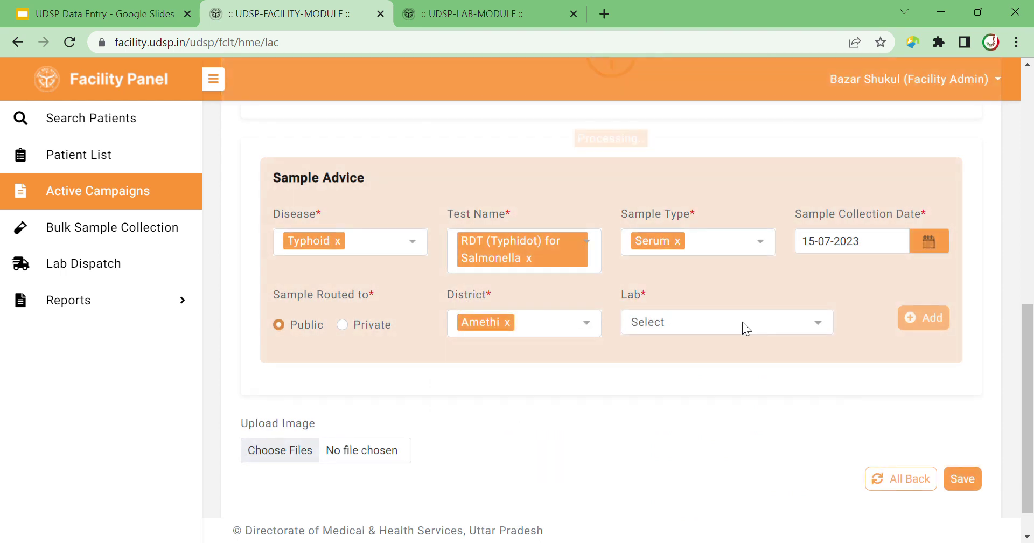
left_click(742, 328)
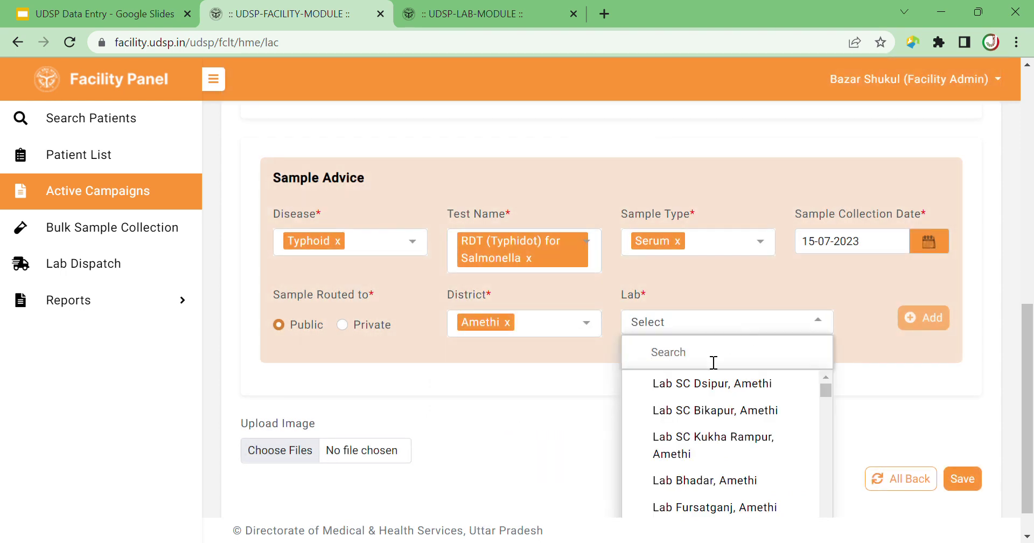
type("SHUK")
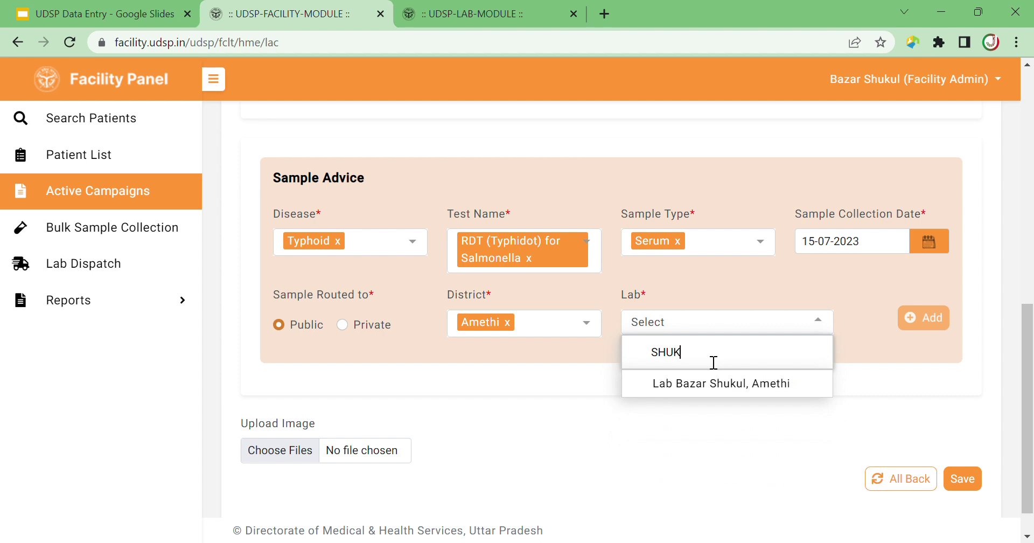
type("UL")
left_click(714, 382)
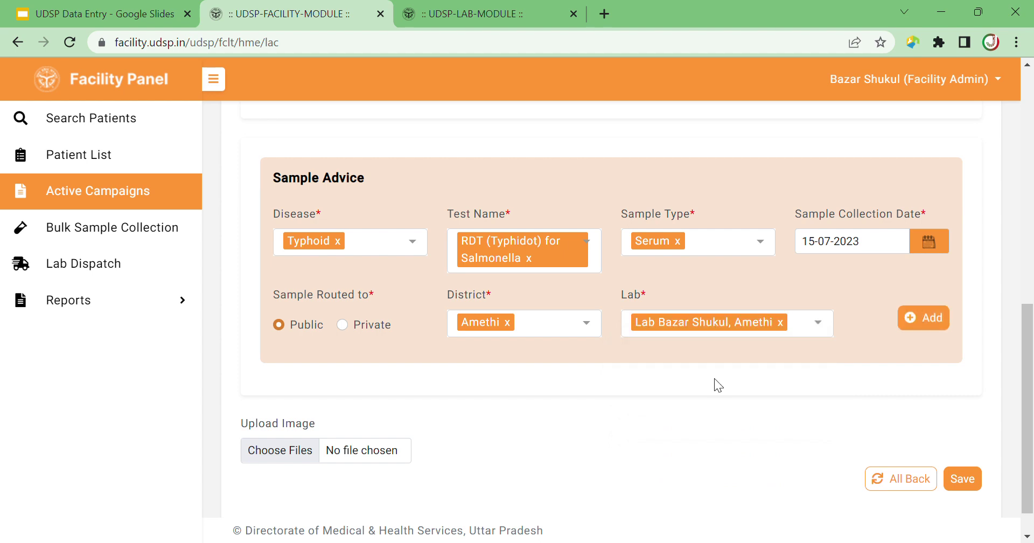
left_click(928, 320)
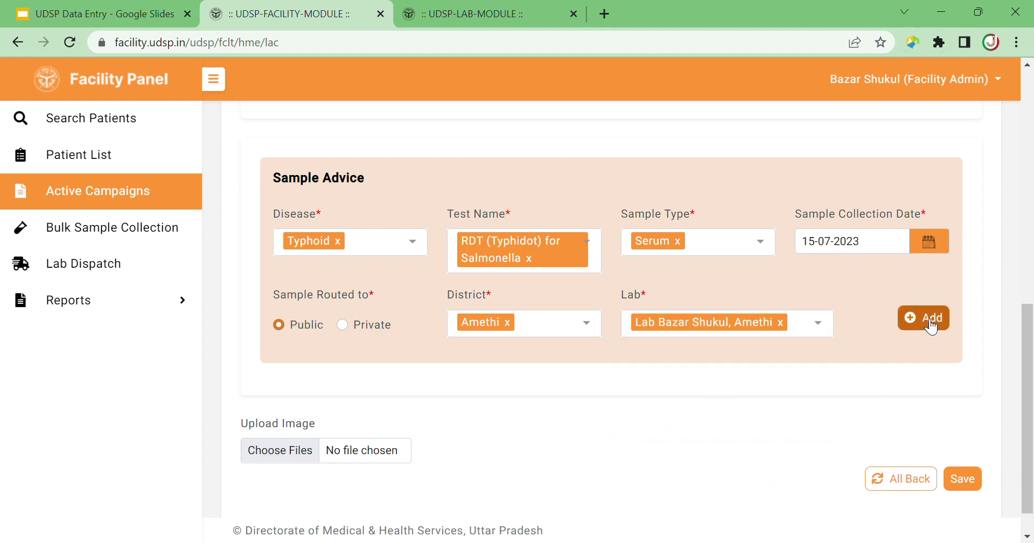
mouse_move(1029, 346)
left_mouse_down()
mouse_move(1029, 235)
mouse_move(1028, 358)
left_mouse_up()
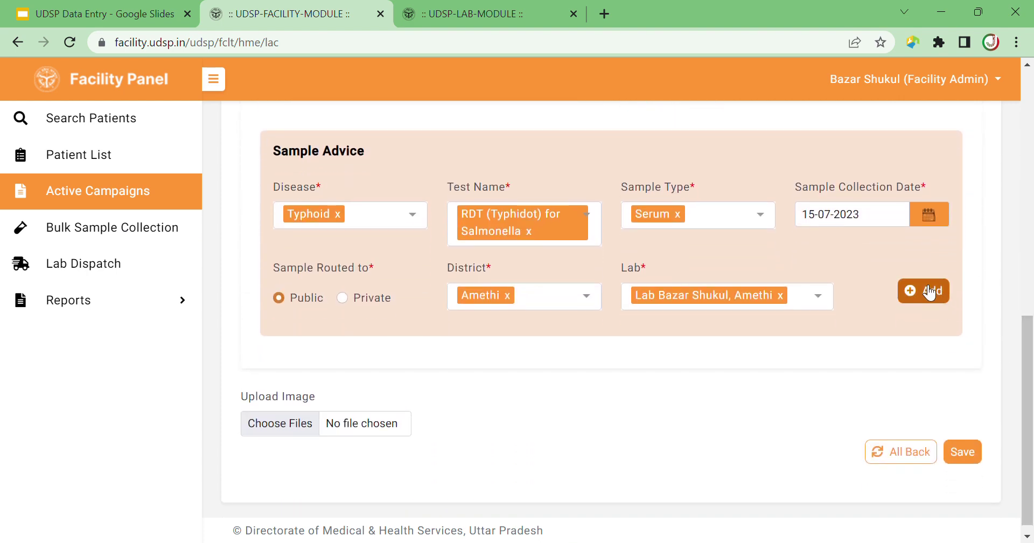
left_click(928, 291)
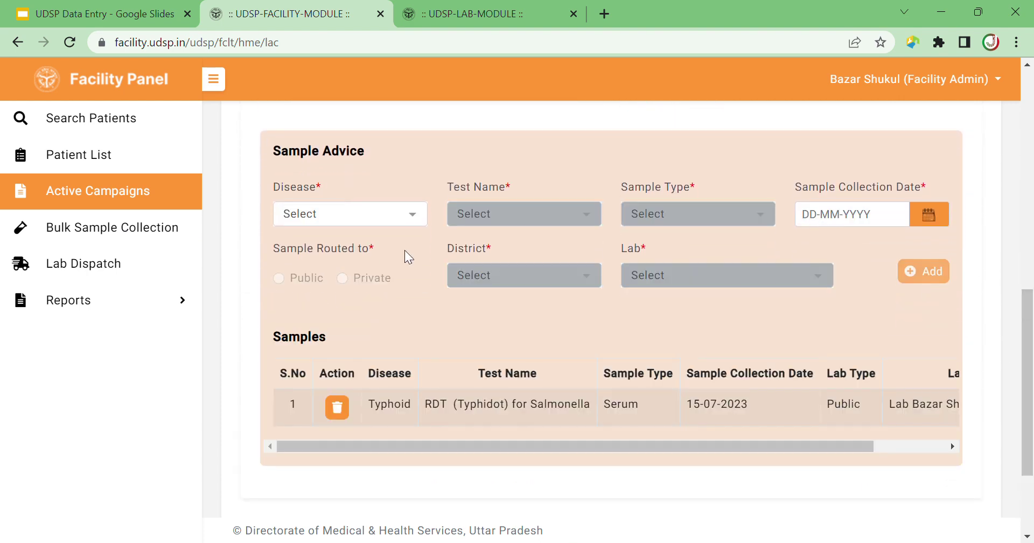
Scroll the Samples table to check the new Typhoid row.
left_click(331, 216)
left_click(887, 258)
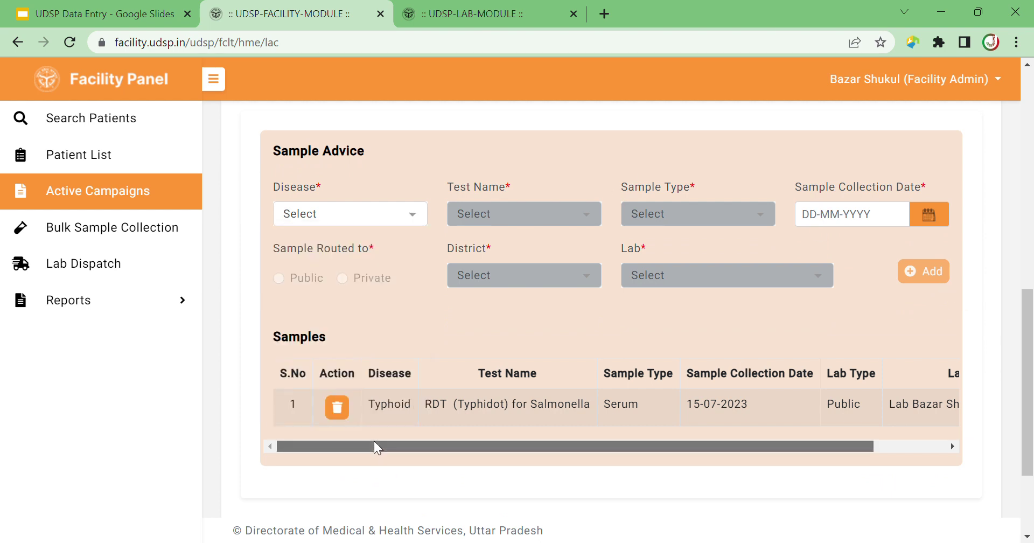
left_click_drag(377, 445, 496, 449)
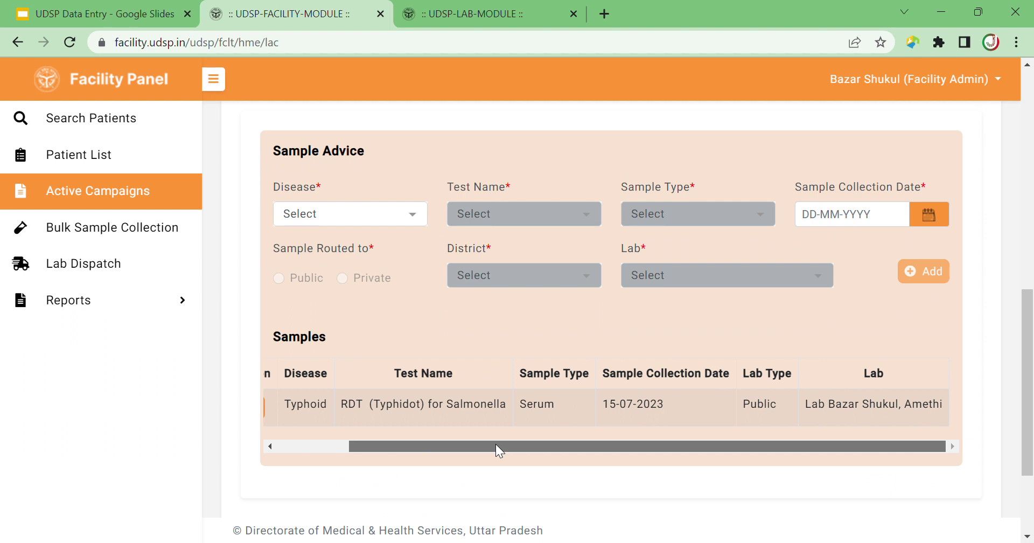
left_click_drag(584, 450, 372, 446)
Fill in a Malaria Rapid Diagnostic Kit (RDT) Serum sample collected 15-07-2023.
left_click(418, 218)
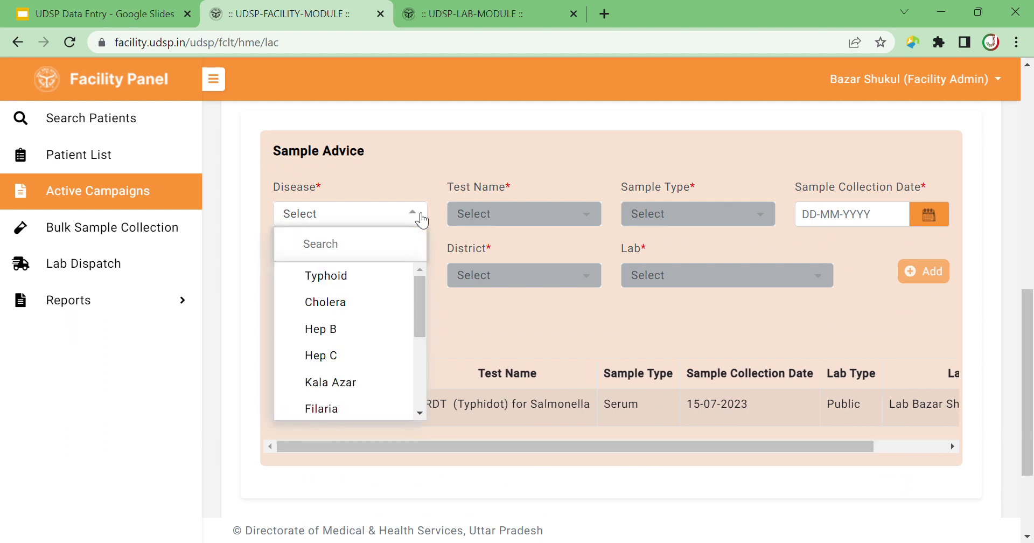
left_click_drag(418, 313, 422, 384)
left_click(406, 409)
left_click(560, 217)
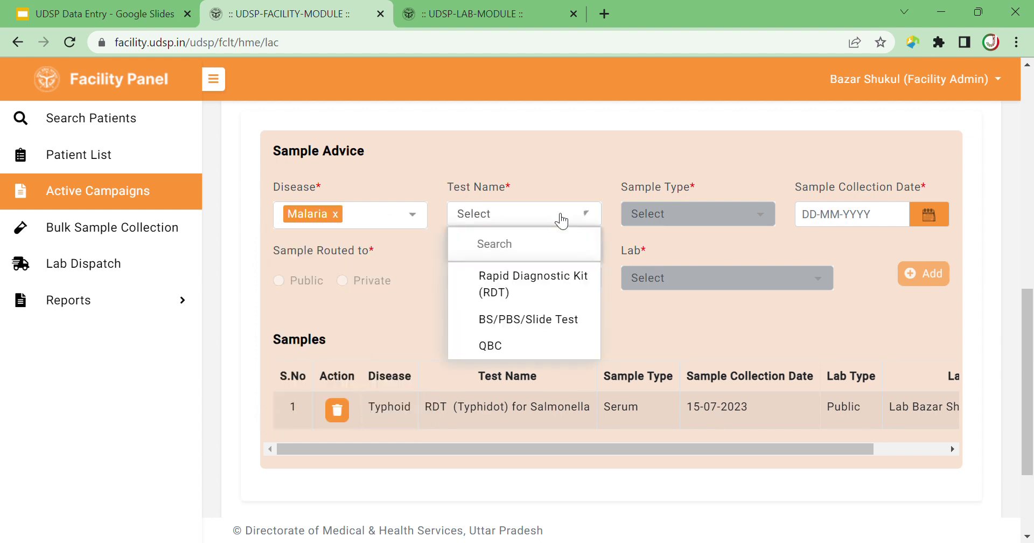
left_click(535, 290)
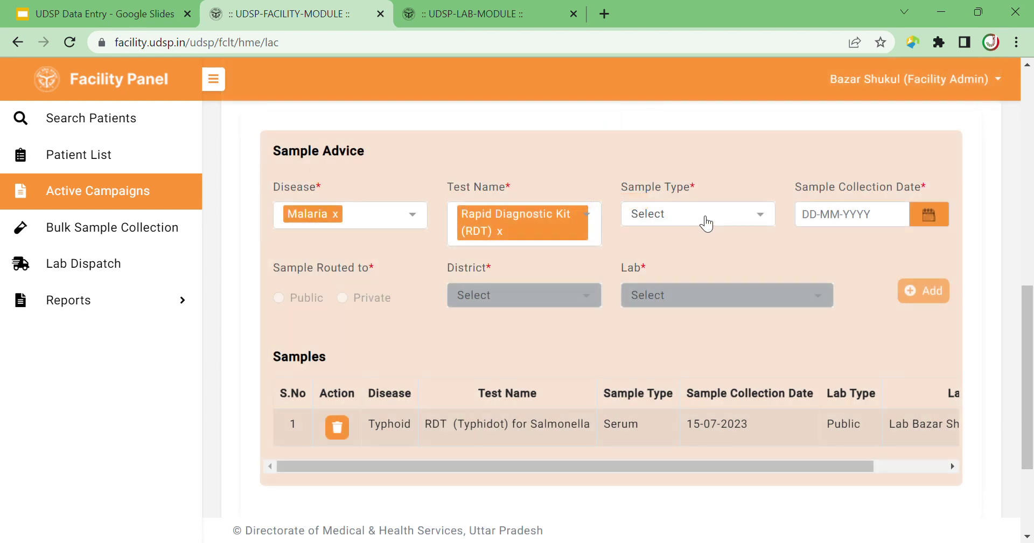
left_click(706, 223)
left_click(690, 299)
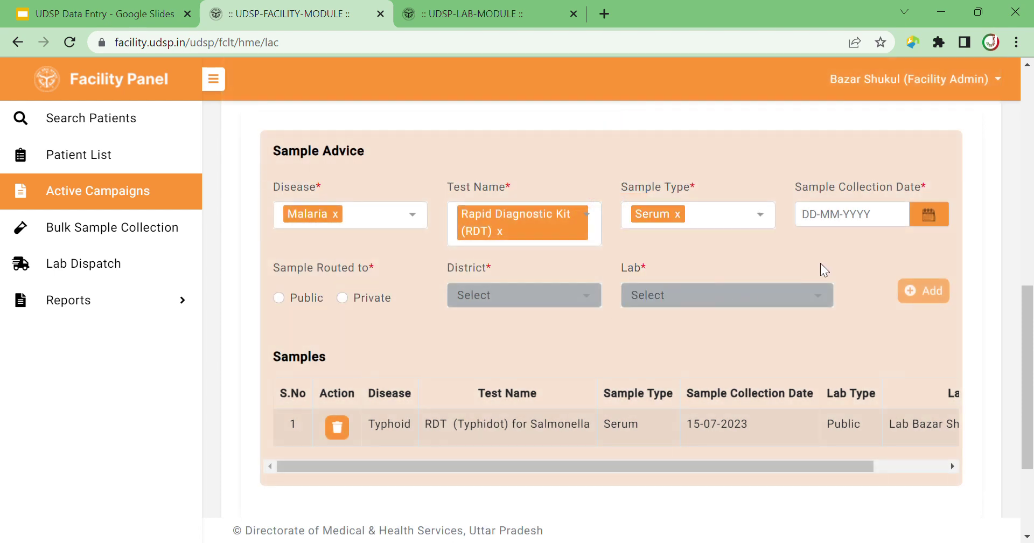
left_click(927, 215)
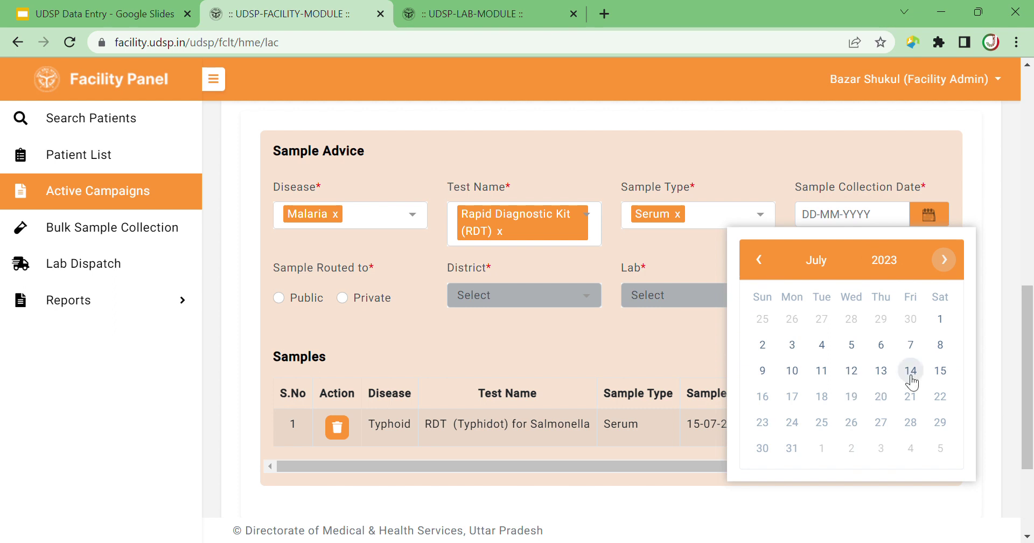
left_click(938, 371)
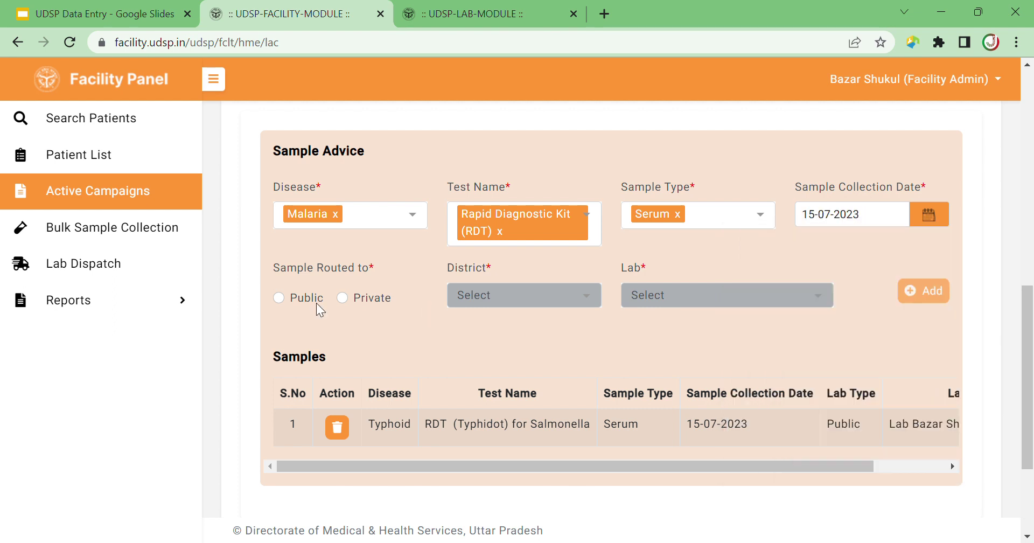
Route it publicly to Lab Bazar Shukul, Amethi in district Amethi and add it.
left_click(283, 296)
left_click(493, 298)
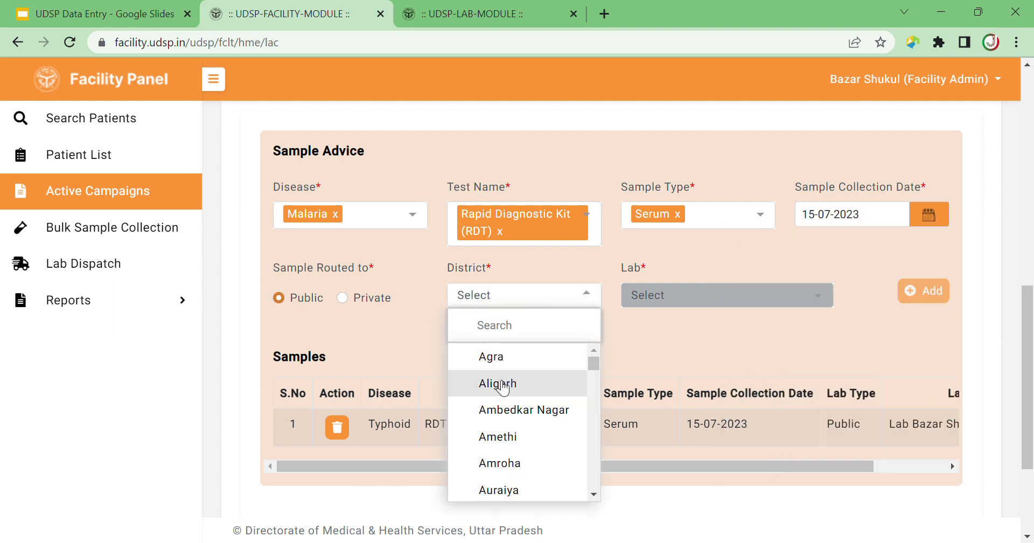
left_click(498, 436)
left_click(703, 305)
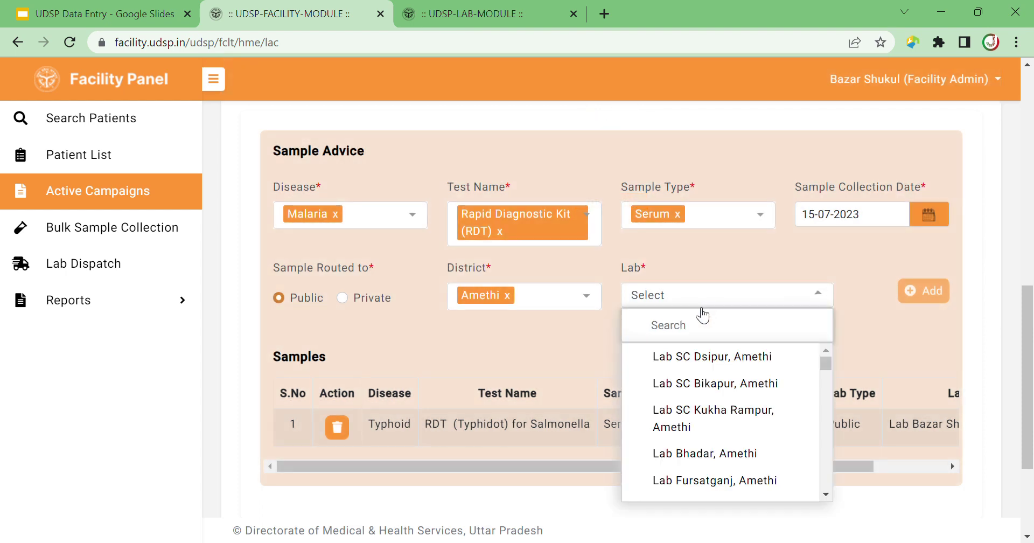
type("SHU")
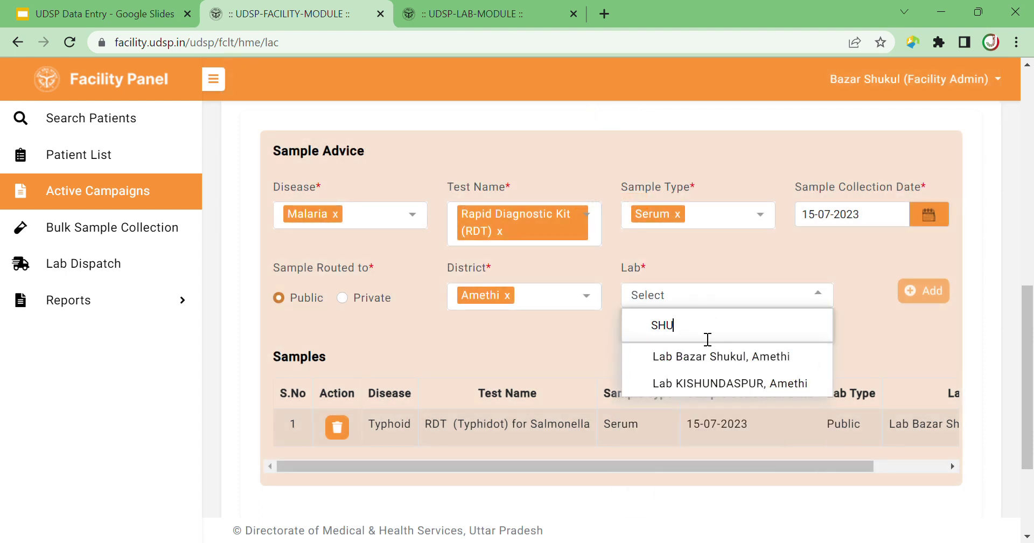
type("KU")
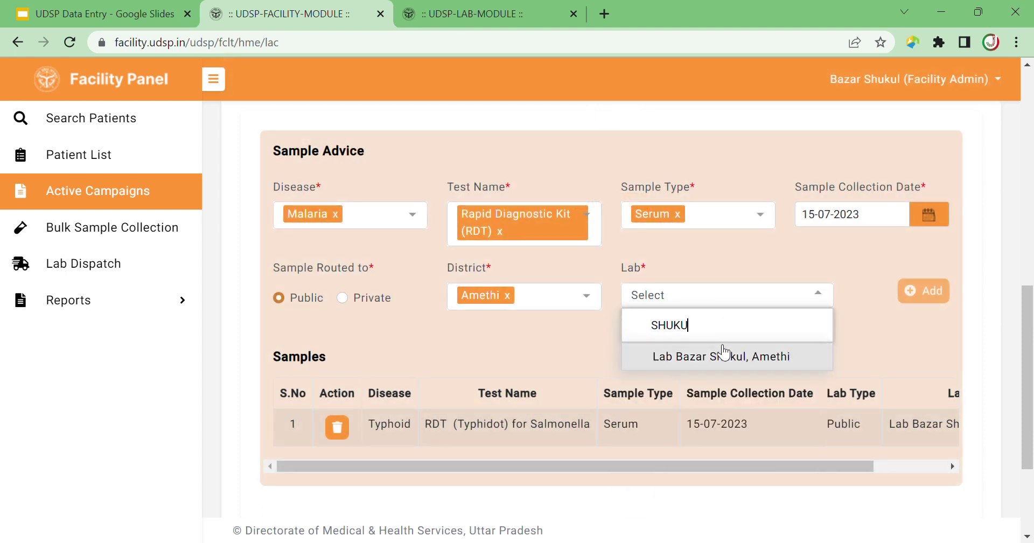
left_click(720, 356)
left_click(936, 294)
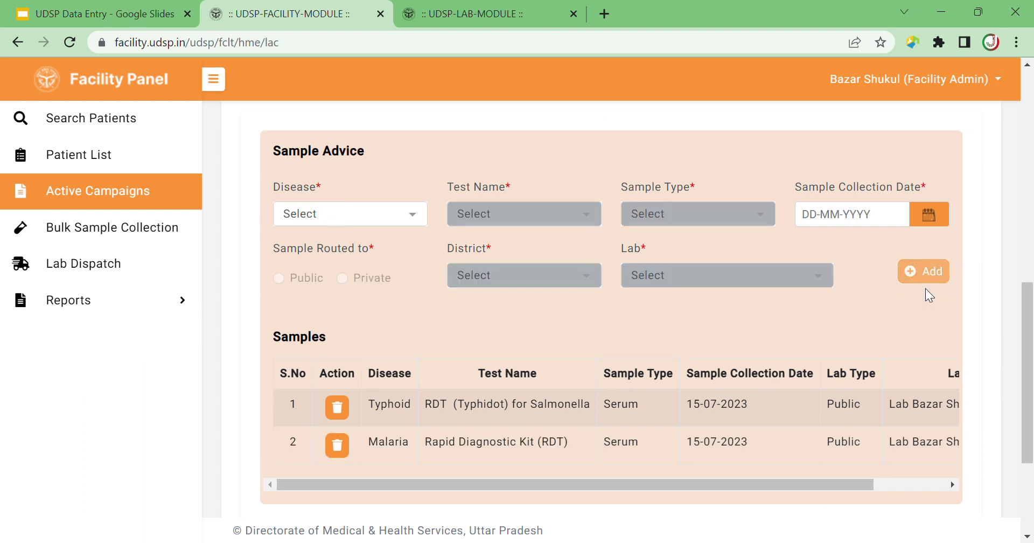
left_click_drag(1027, 328, 1025, 240)
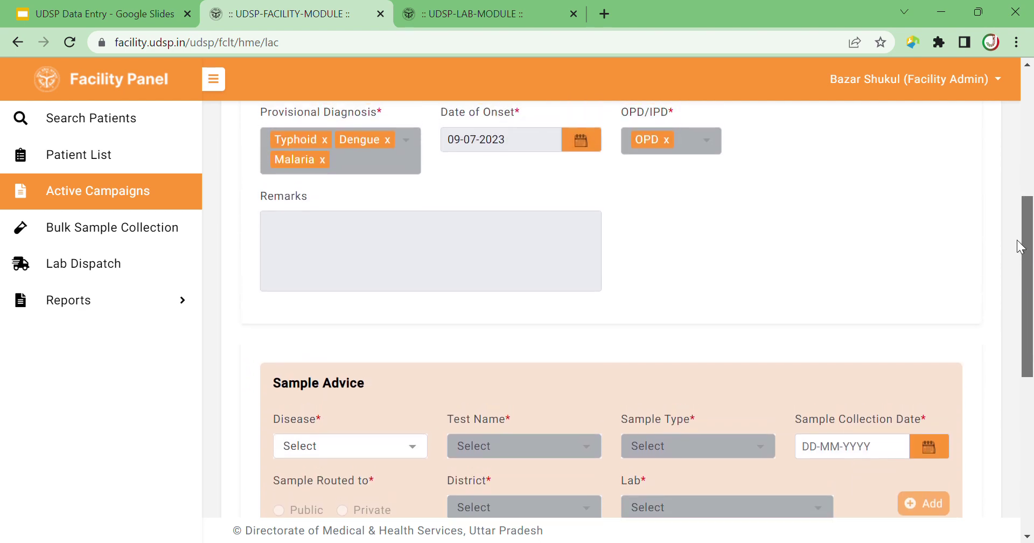
Check which diseases are listed in the provisional diagnosis.
left_click(396, 149)
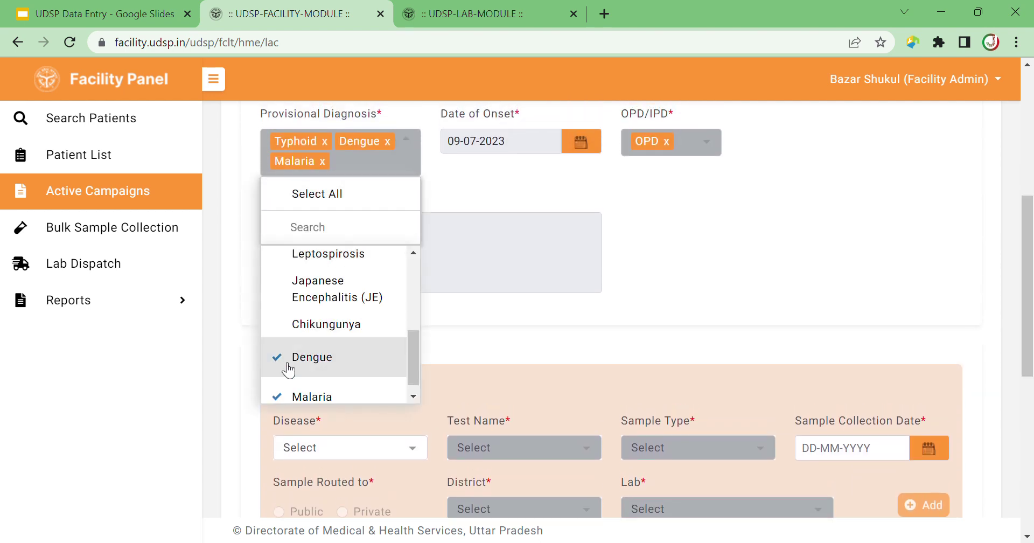
left_click(401, 159)
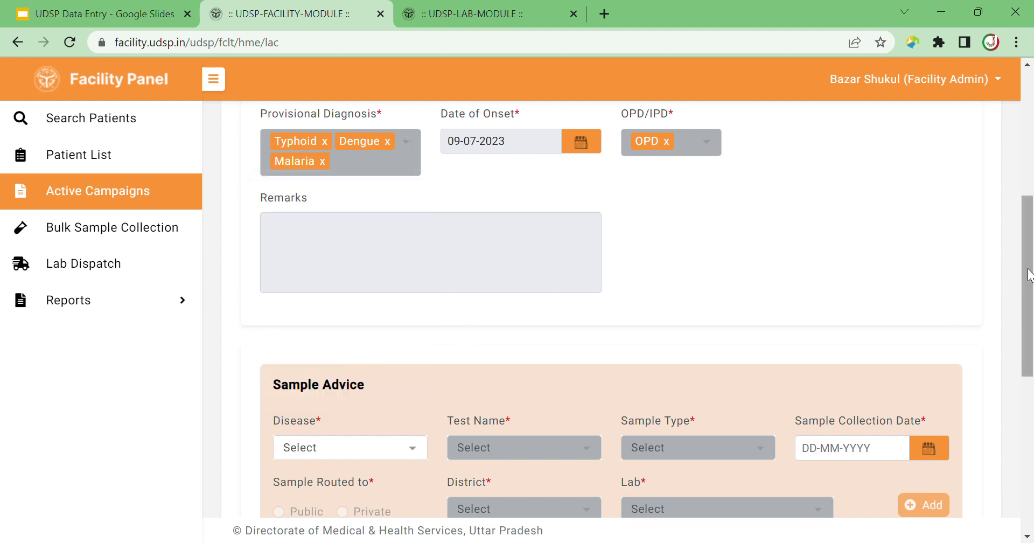
scroll(996, 341, "down", 3)
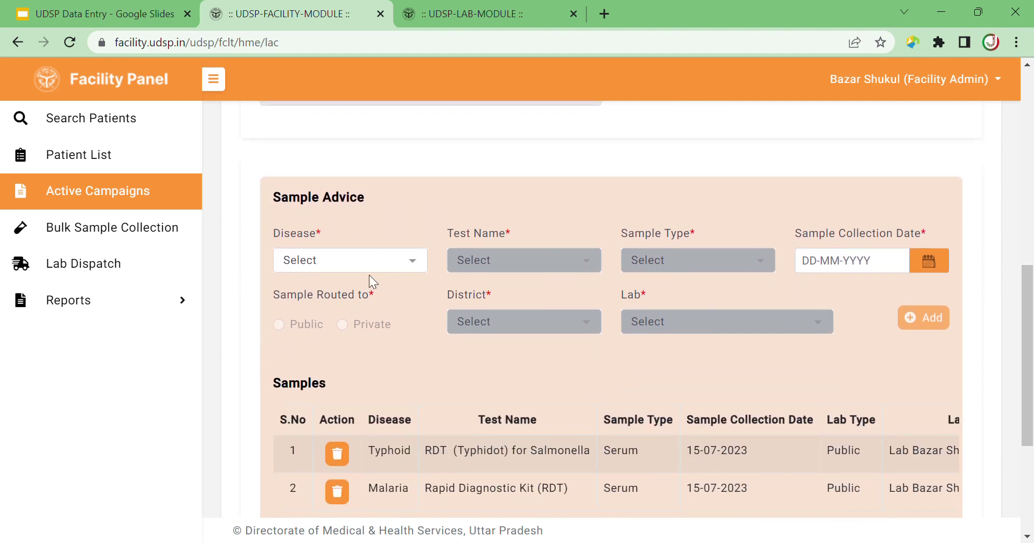
Fill in a Dengue NS1 RDT/ Antigen Serum sample collected 15-07-2023.
left_click(369, 274)
left_click(343, 429)
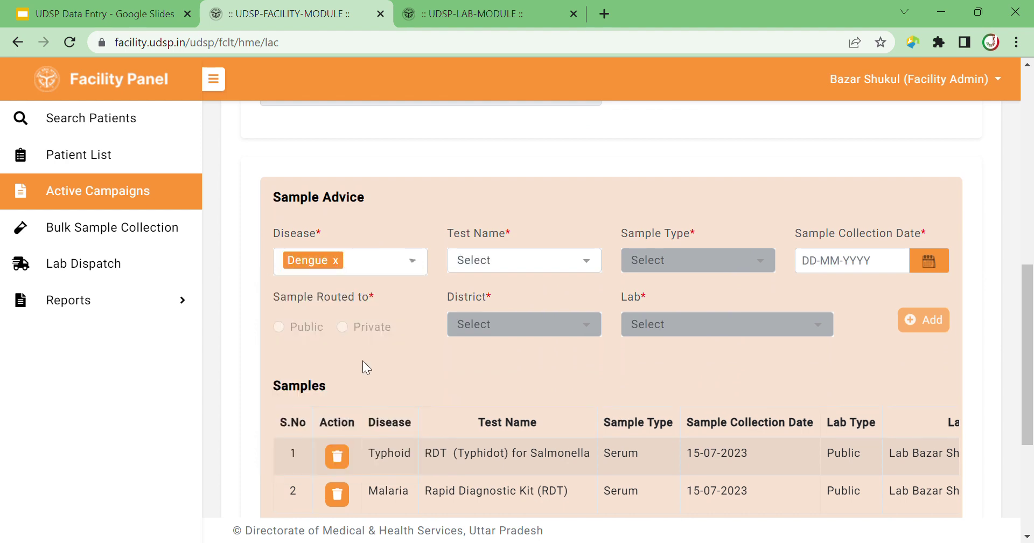
left_click(525, 261)
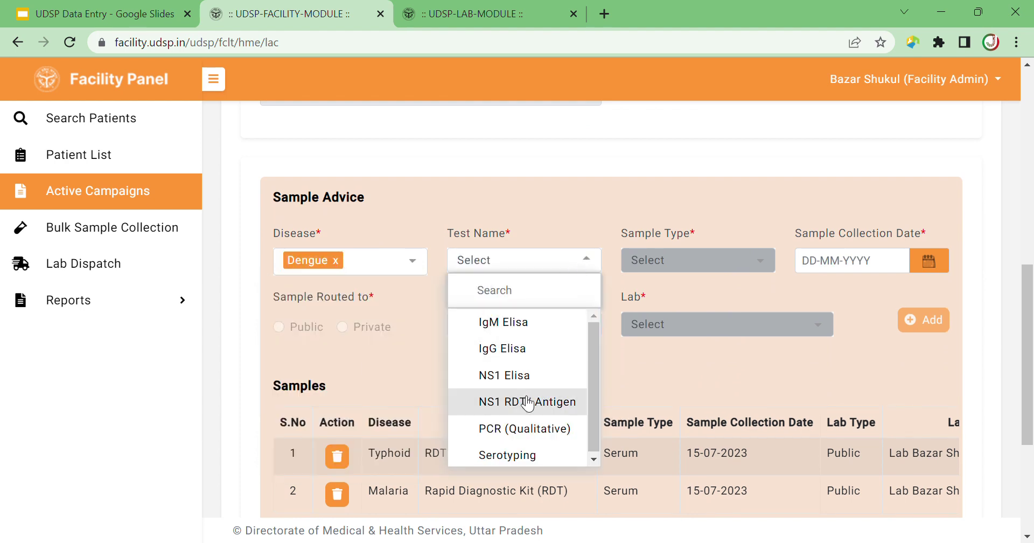
left_click(521, 401)
left_click(712, 267)
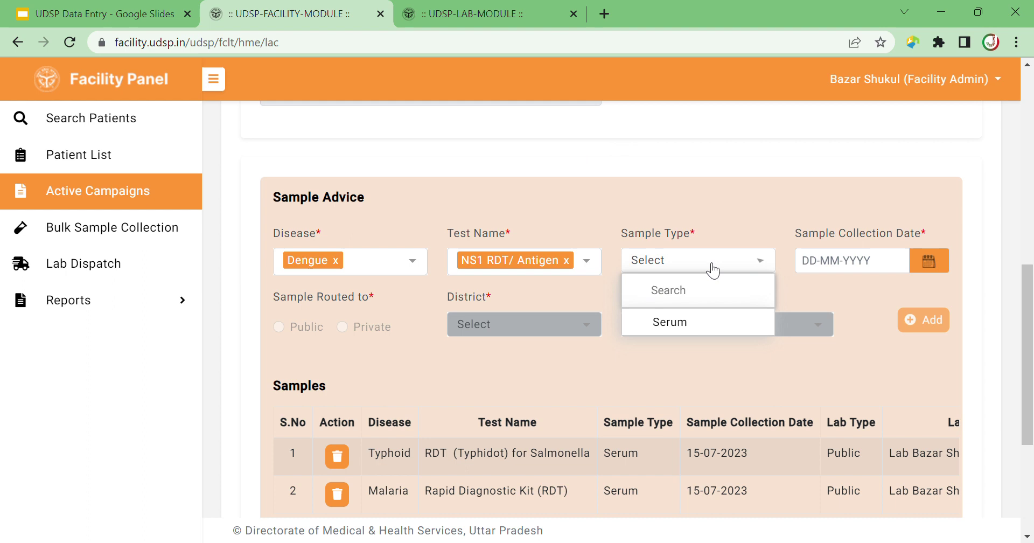
left_click(699, 319)
left_click(929, 261)
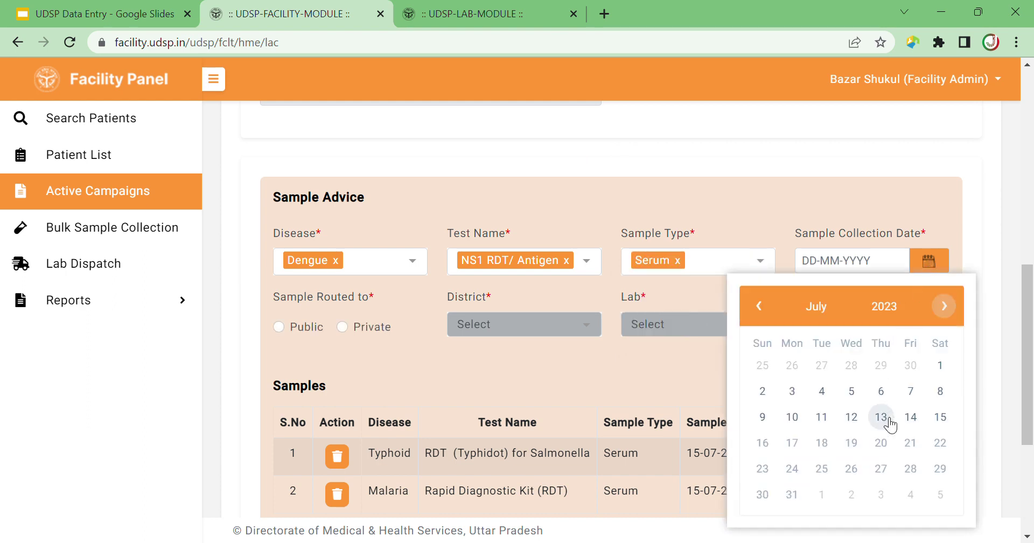
left_click(940, 417)
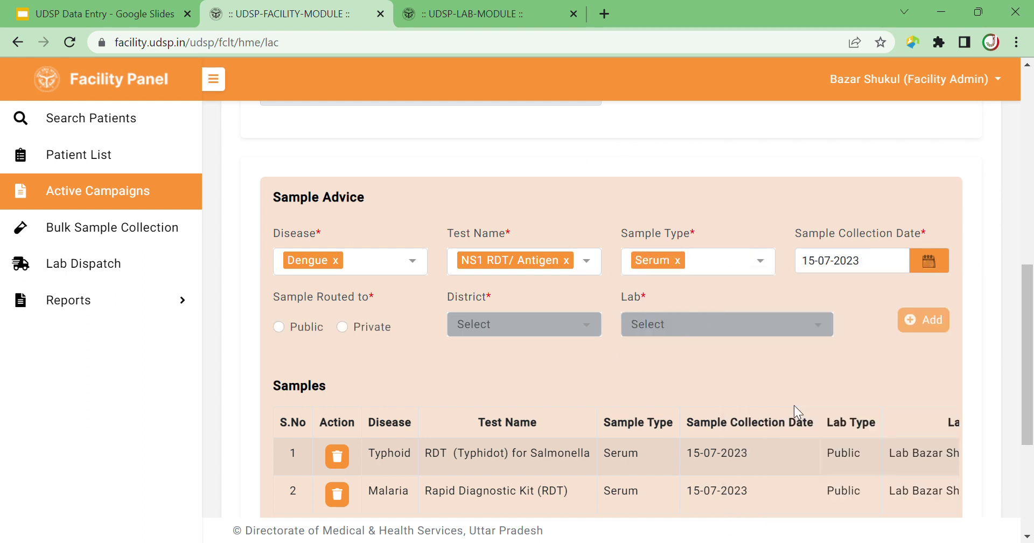
Route it publicly to Lab Bazar Shukul, Amethi in district Amethi and add it.
left_click(277, 326)
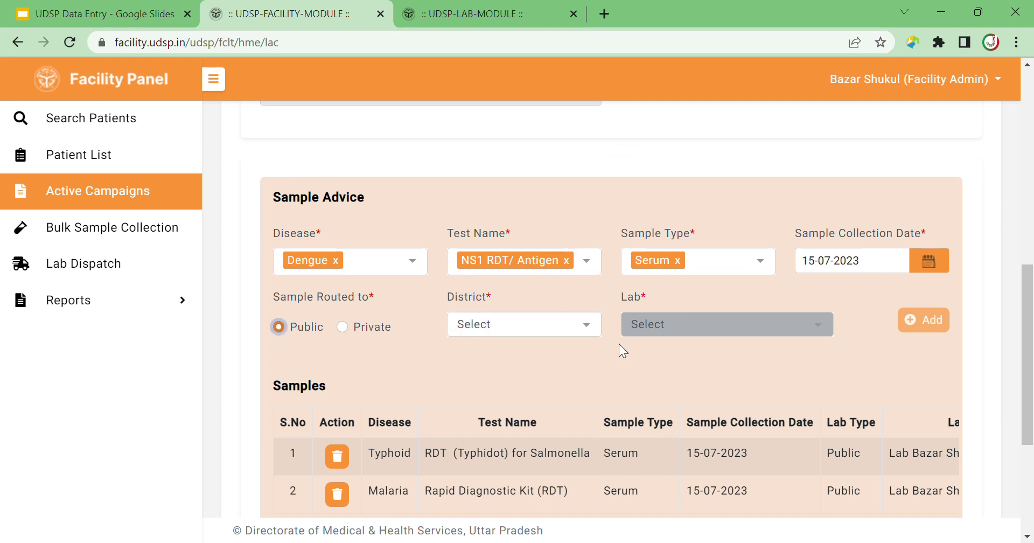
left_click(572, 326)
left_click(525, 465)
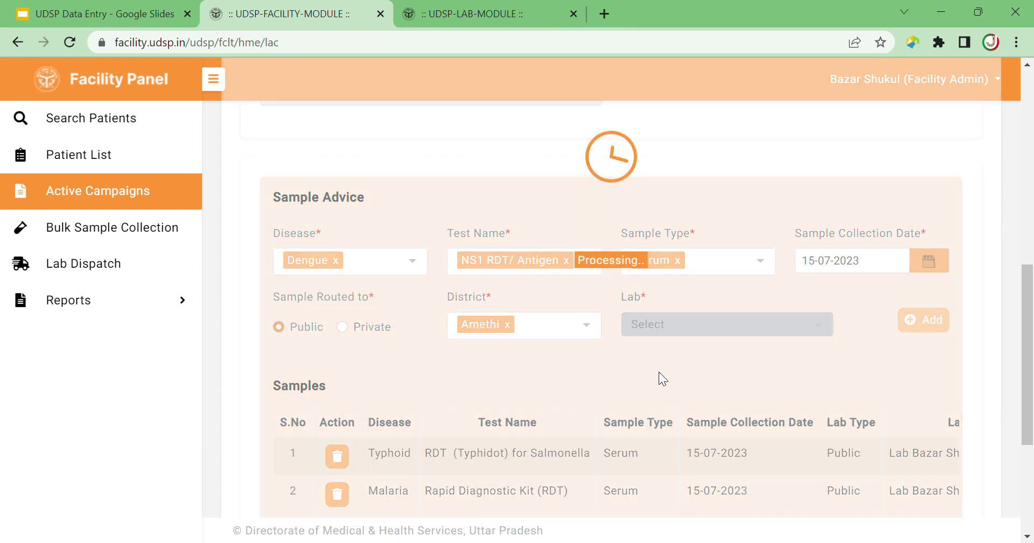
left_click(686, 322)
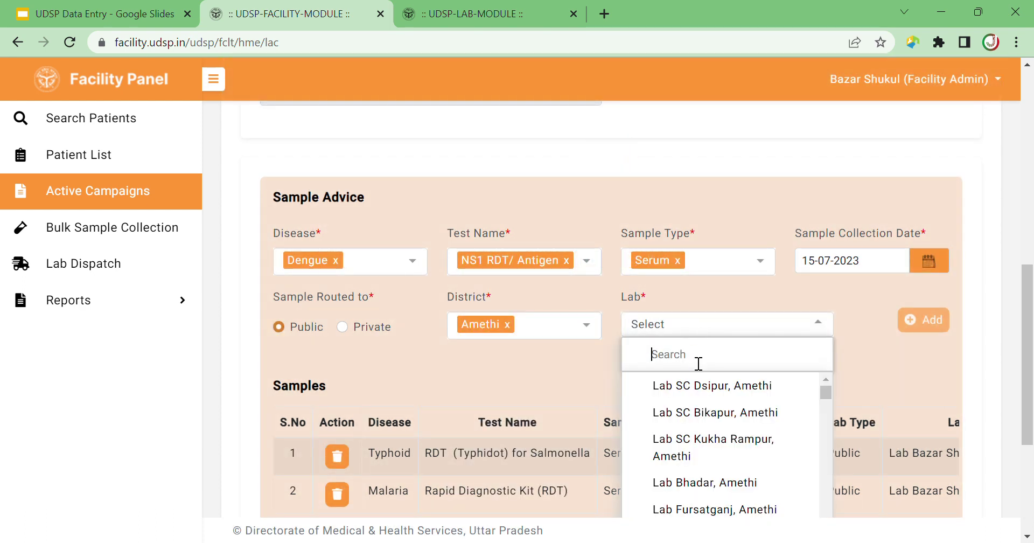
type("SHUK")
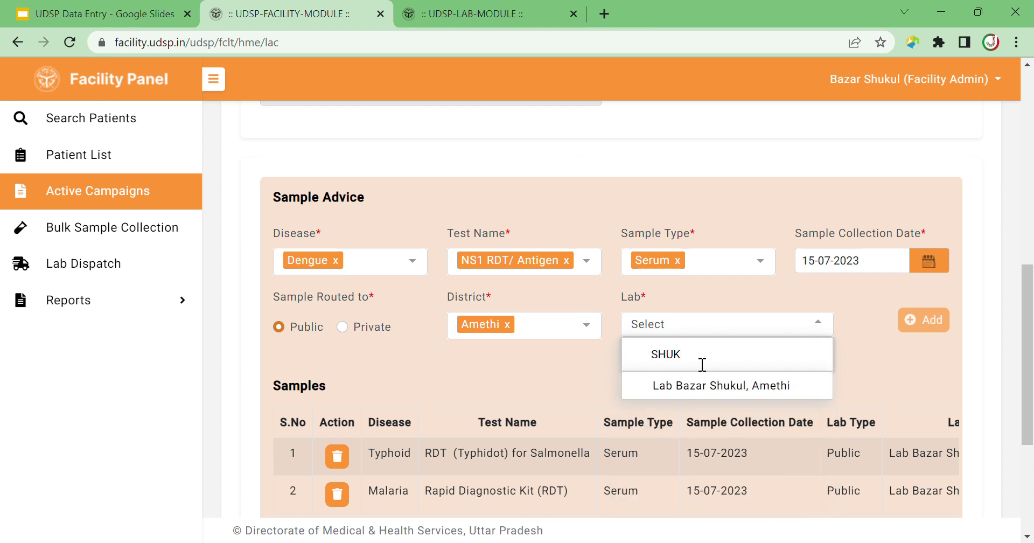
left_click(718, 385)
left_click(935, 327)
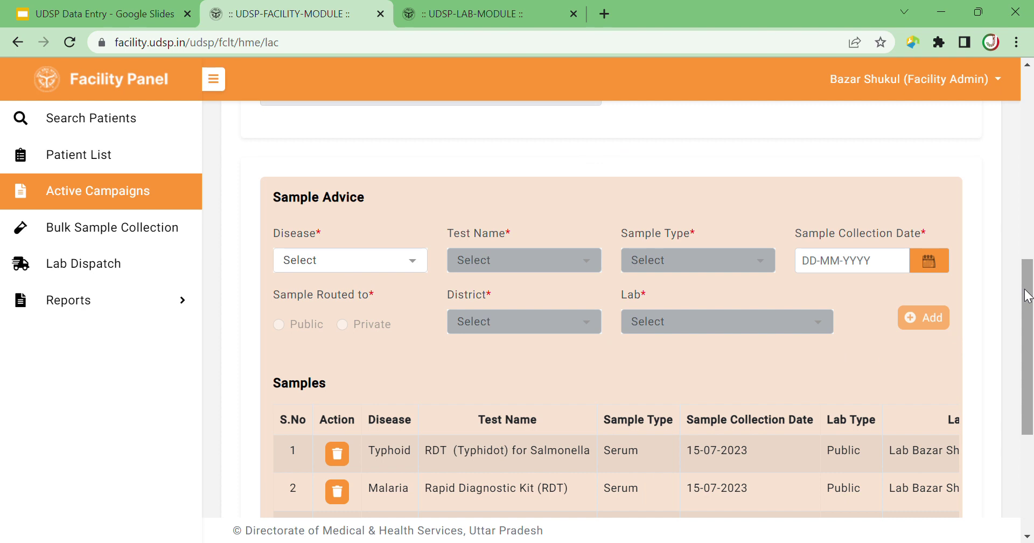
left_click_drag(1026, 295, 1025, 412)
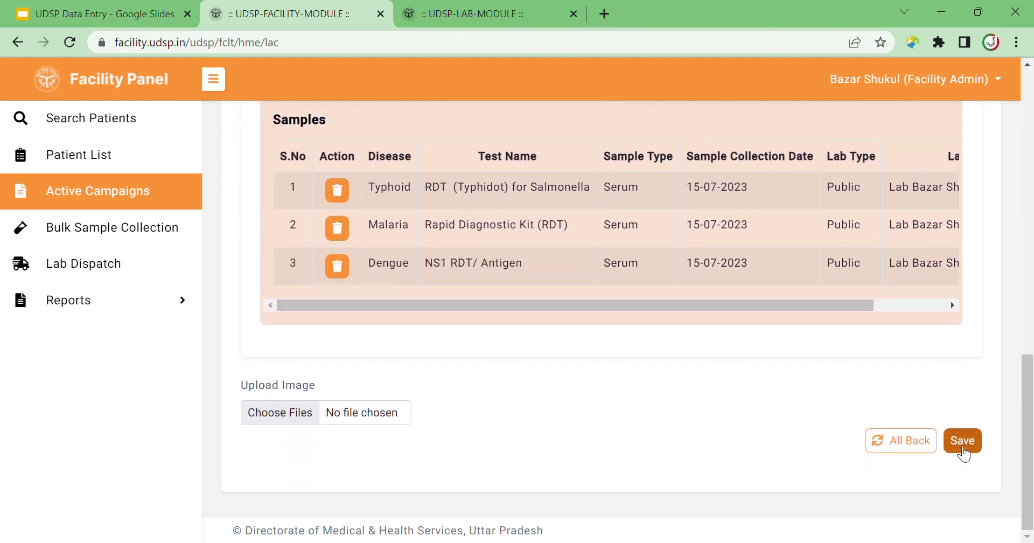
Save the Typhoid, Malaria and Dengue samples and accept the confirmation with OK.
left_click_drag(1026, 360, 1026, 261)
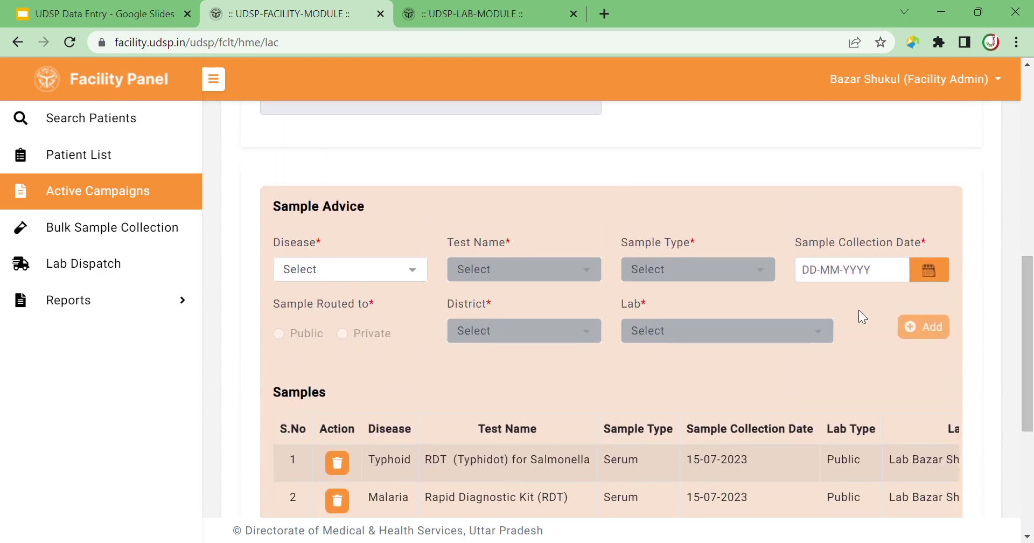
scroll(1000, 317, "down", 4)
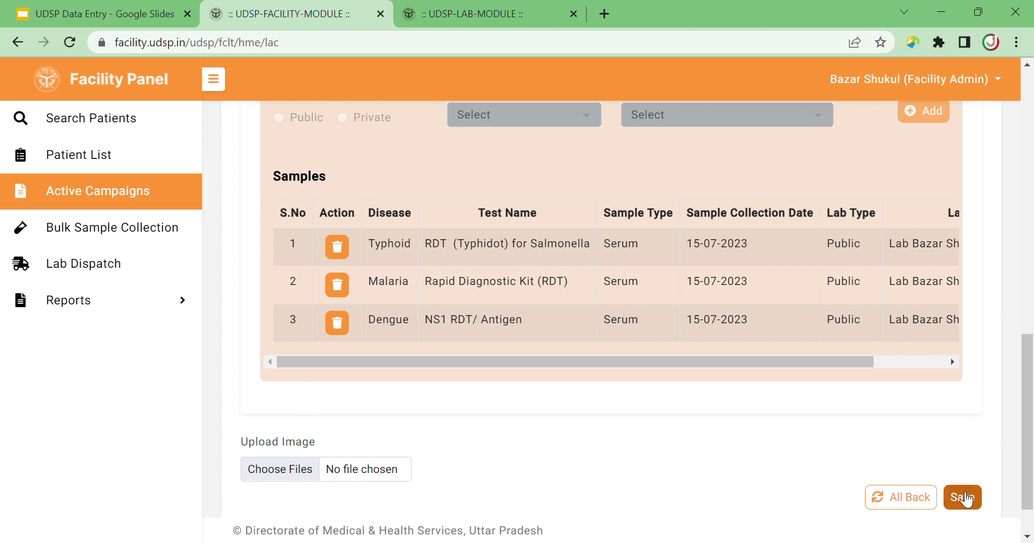
left_click(963, 497)
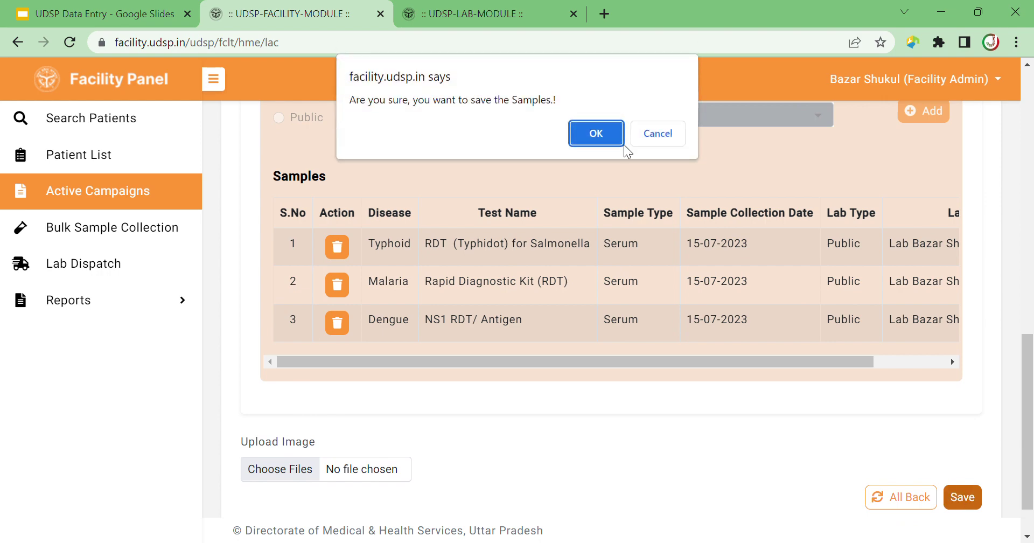
left_click(599, 131)
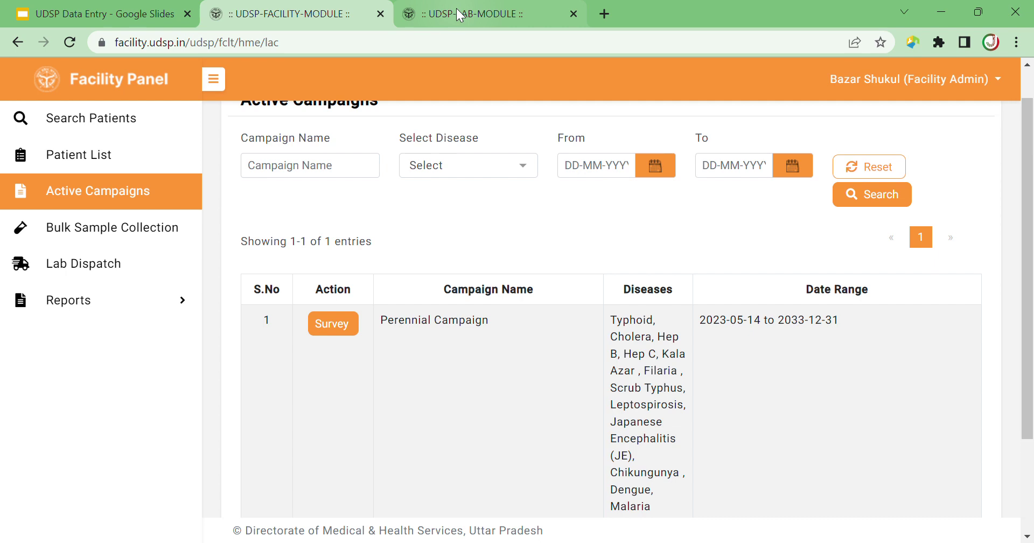
Switch to the UDSP Lab Module and open the Verify Sample page.
left_click(456, 13)
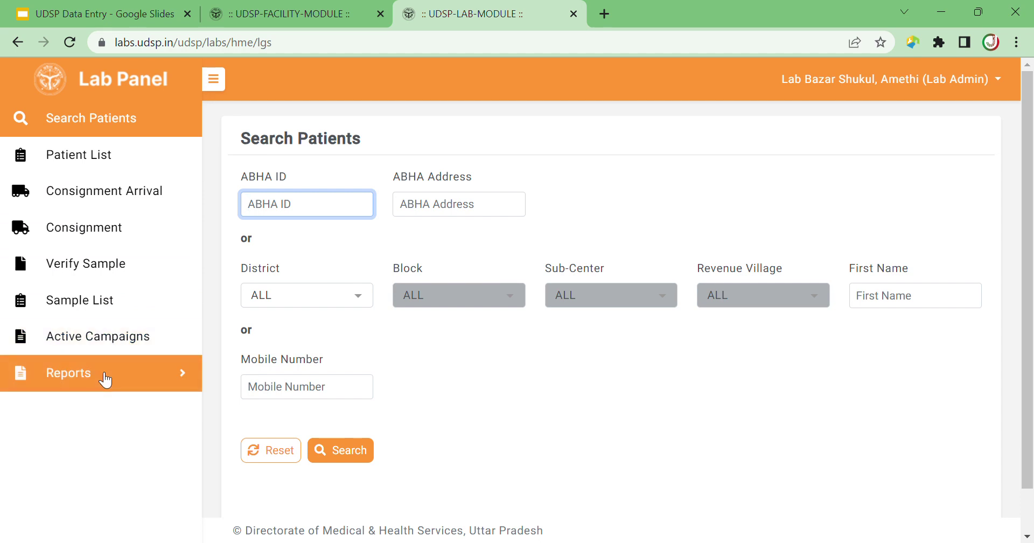
left_click(122, 278)
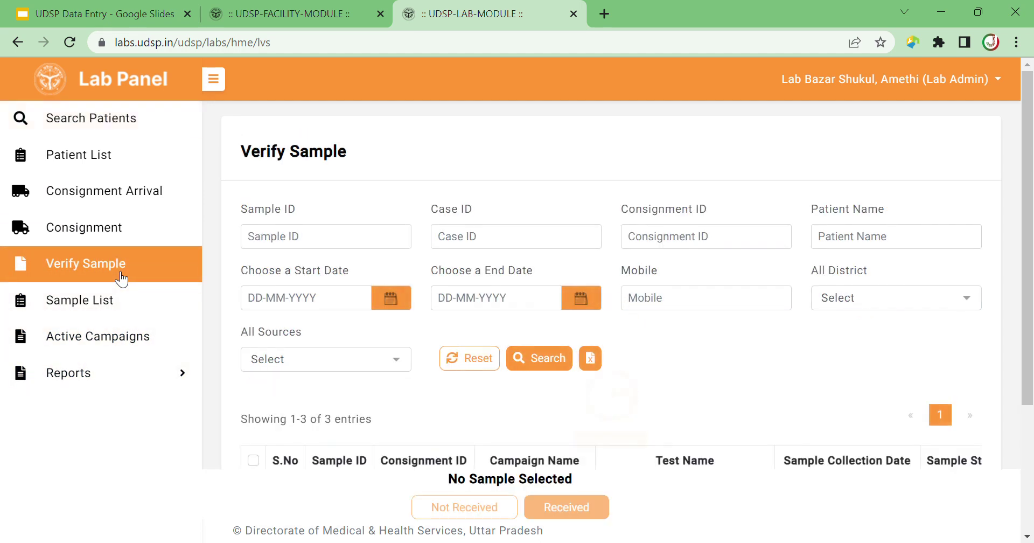
left_click_drag(1027, 191, 1031, 352)
left_click_drag(436, 409, 346, 409)
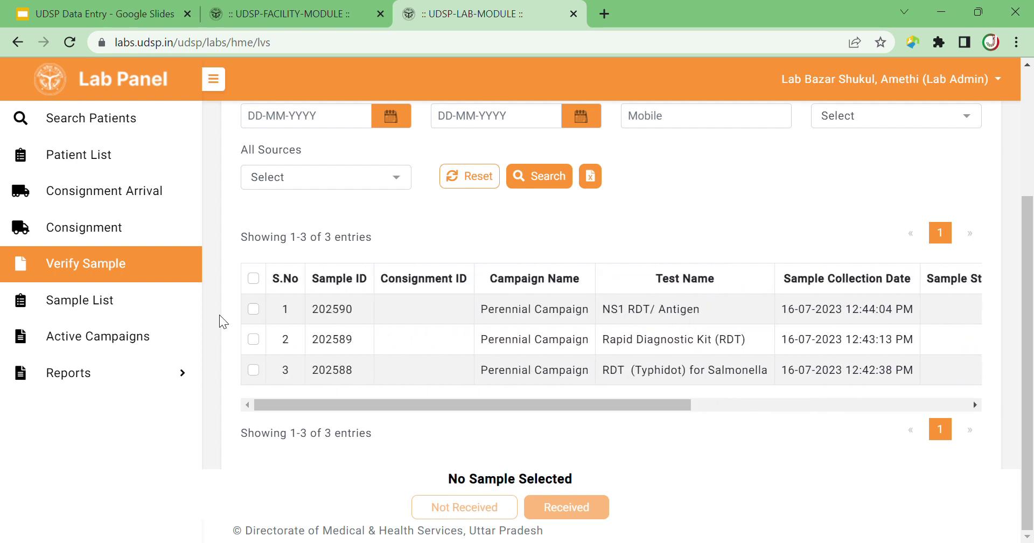
left_click(253, 309)
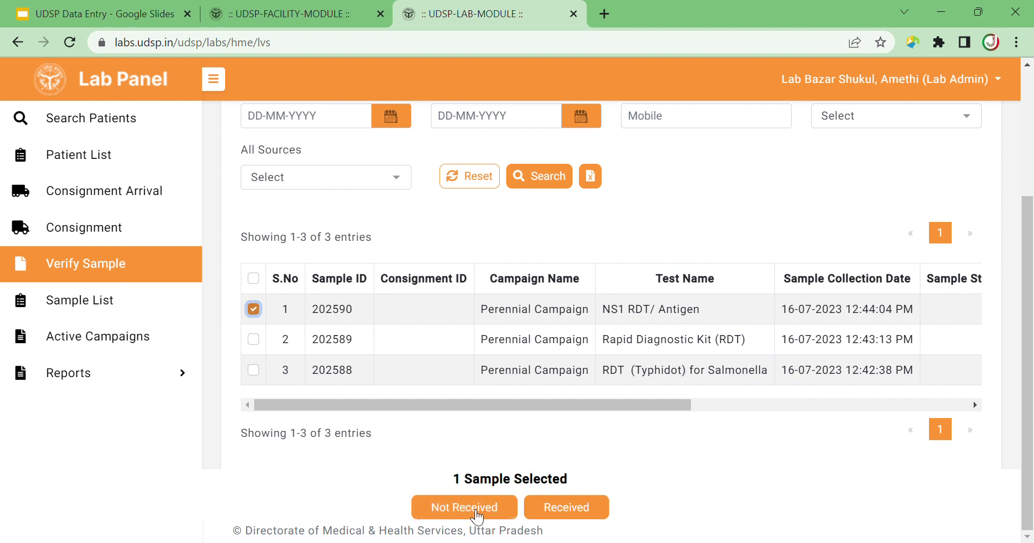
left_click(253, 310)
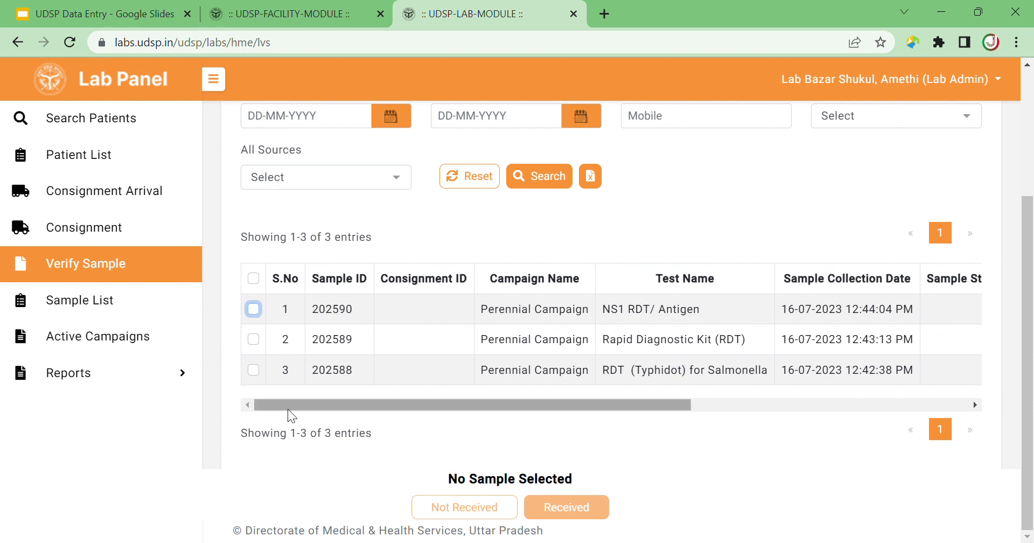
left_click(253, 309)
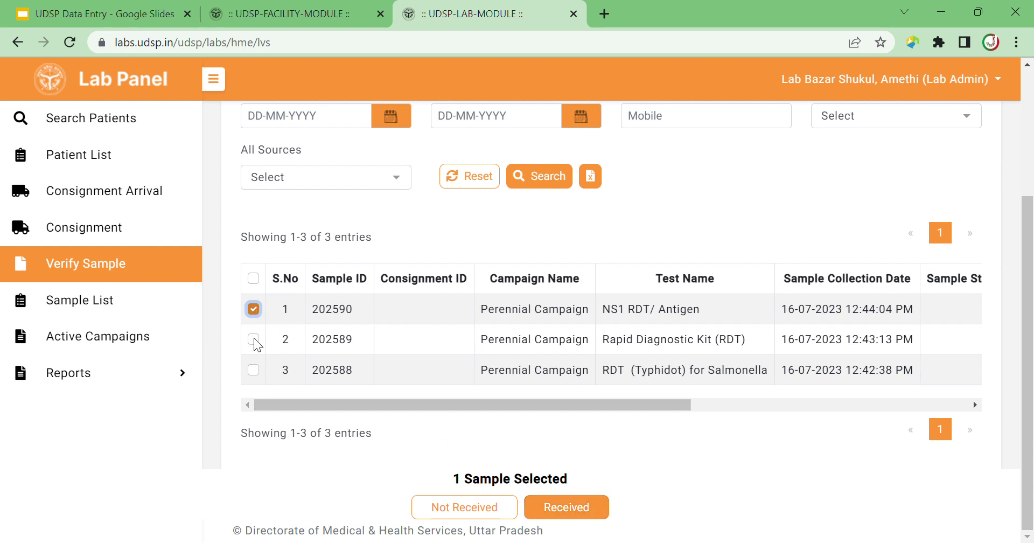
left_click(253, 369)
left_click(253, 340)
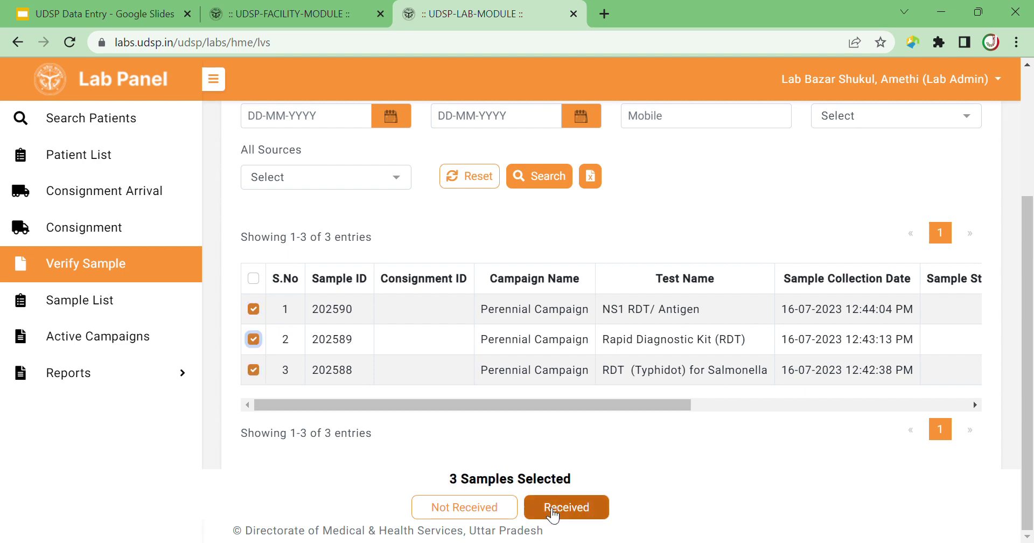
left_click(564, 508)
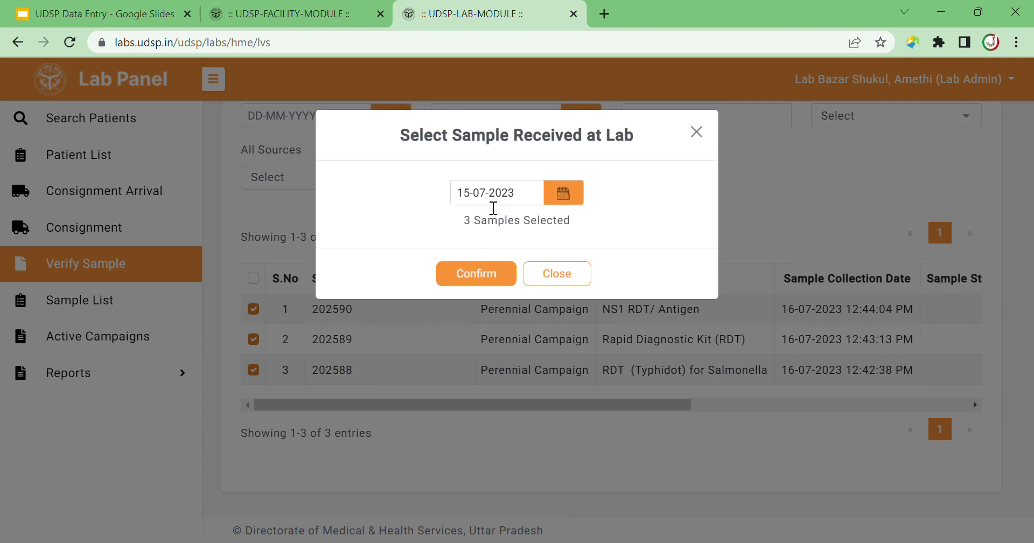
left_click(482, 277)
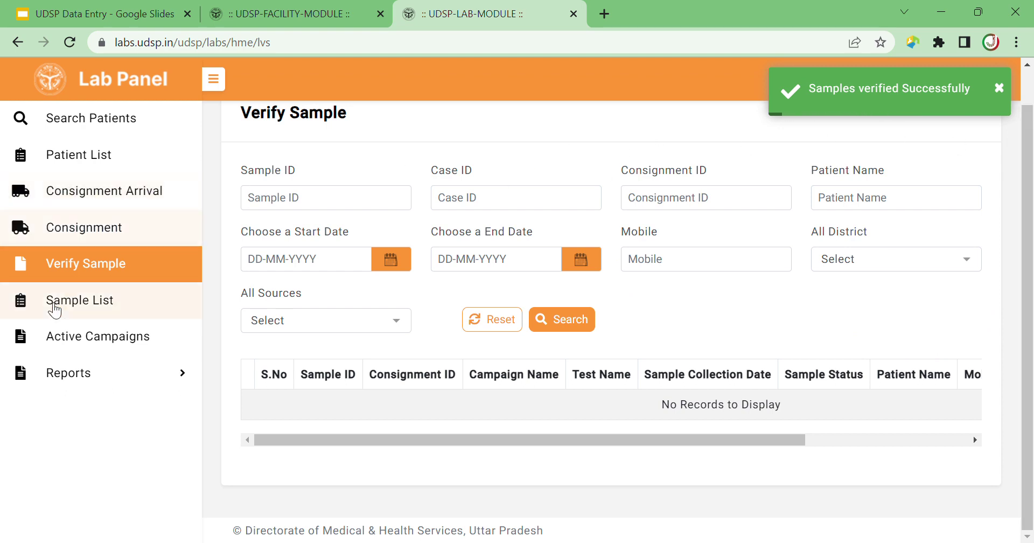
left_click(59, 307)
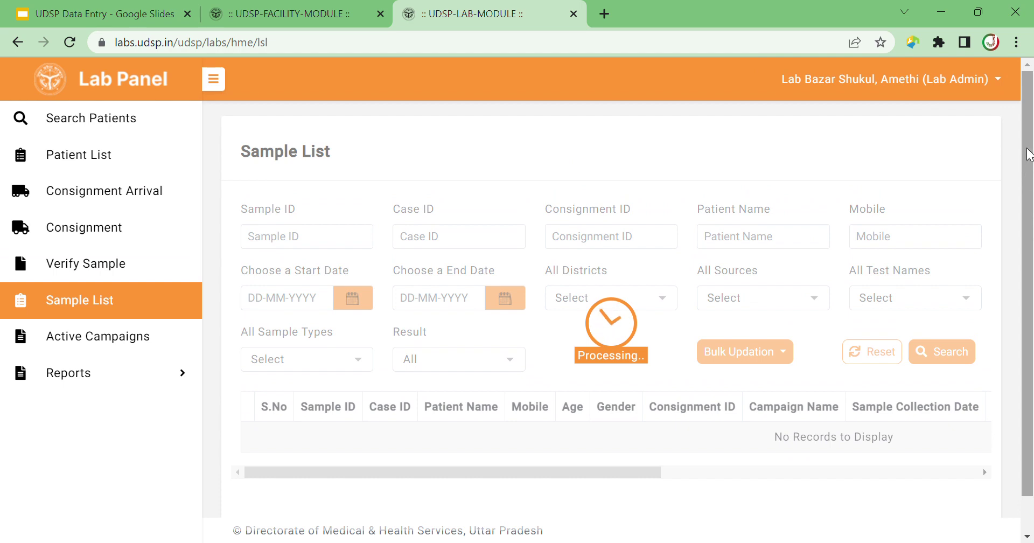
left_click_drag(1028, 160, 1028, 269)
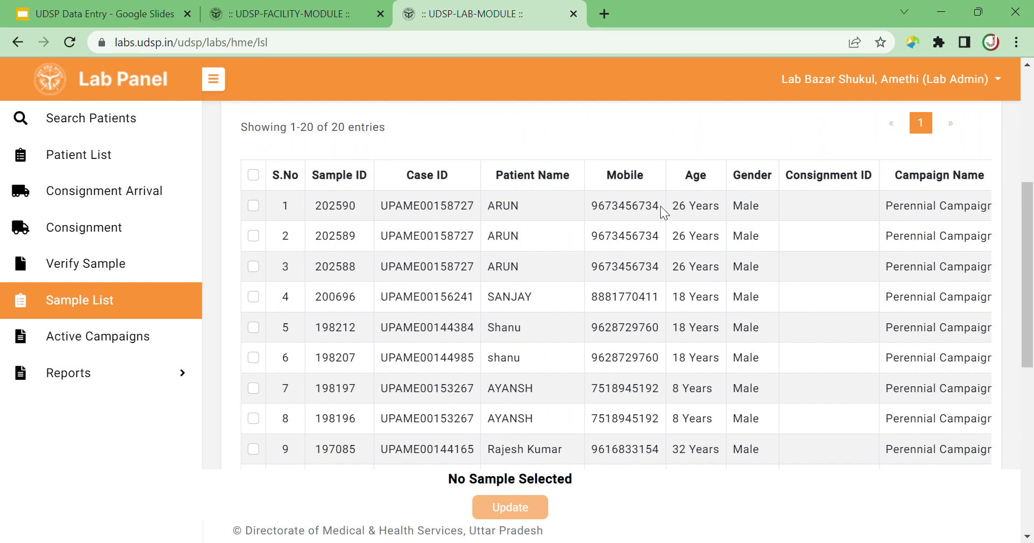
left_click(253, 205)
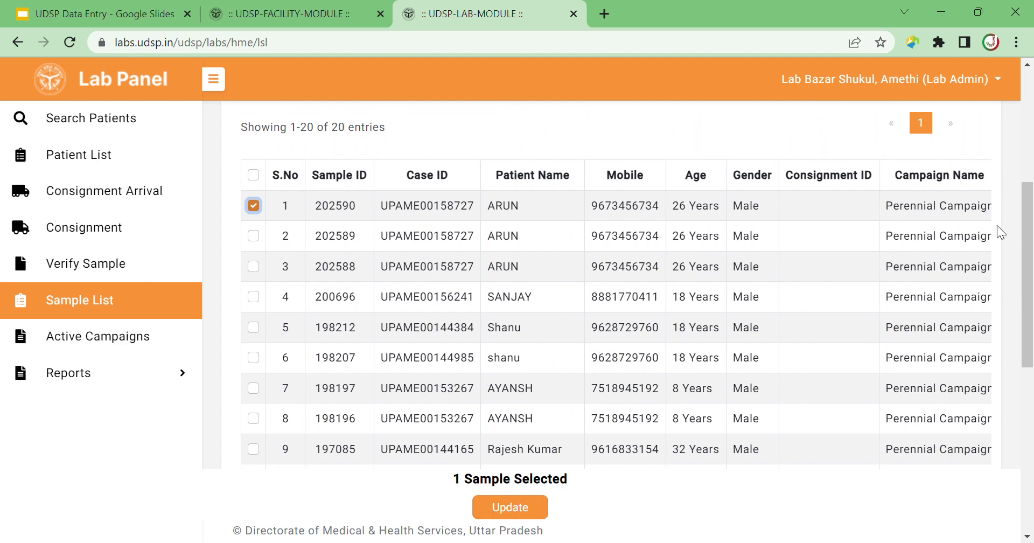
mouse_move(1025, 217)
left_mouse_down()
mouse_move(1024, 267)
mouse_move(1017, 204)
left_mouse_up()
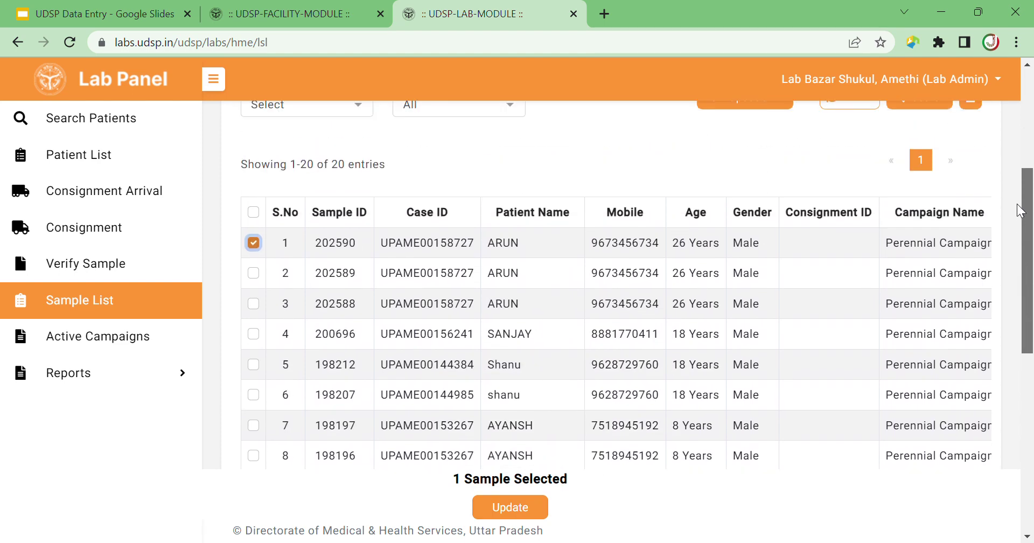
left_click(522, 506)
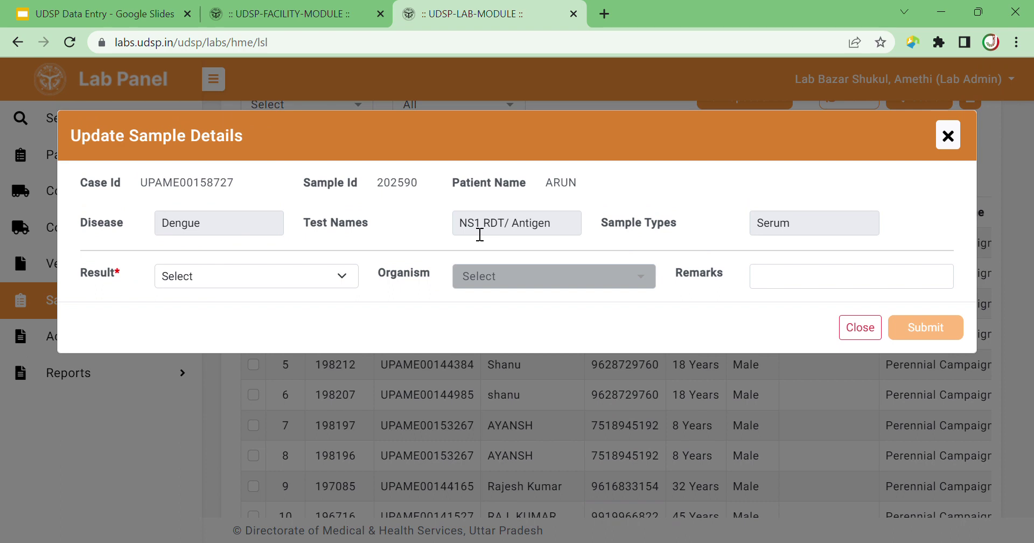
Set the Dengue NS1 RDT/ Antigen result to Negative and submit it.
key("Tab")
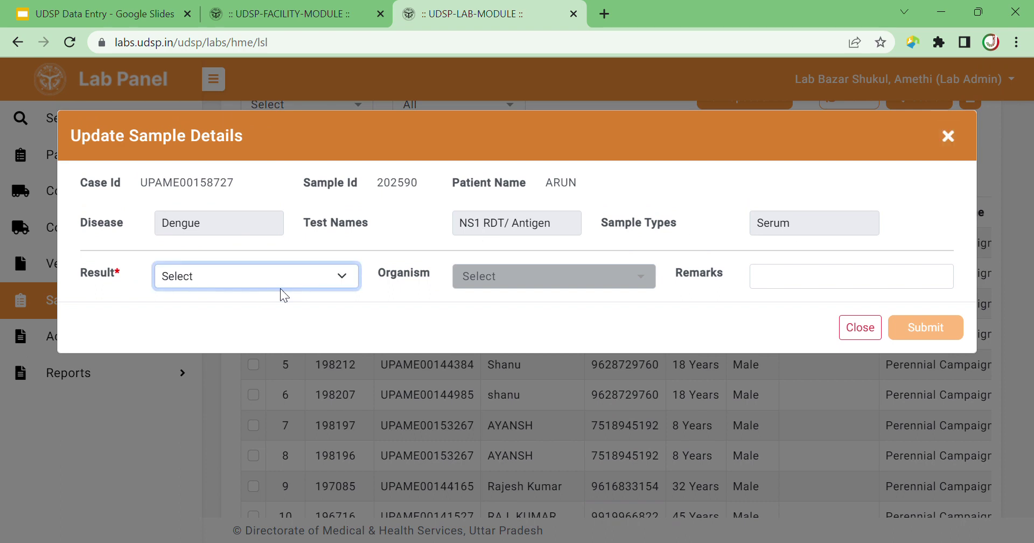
key("n")
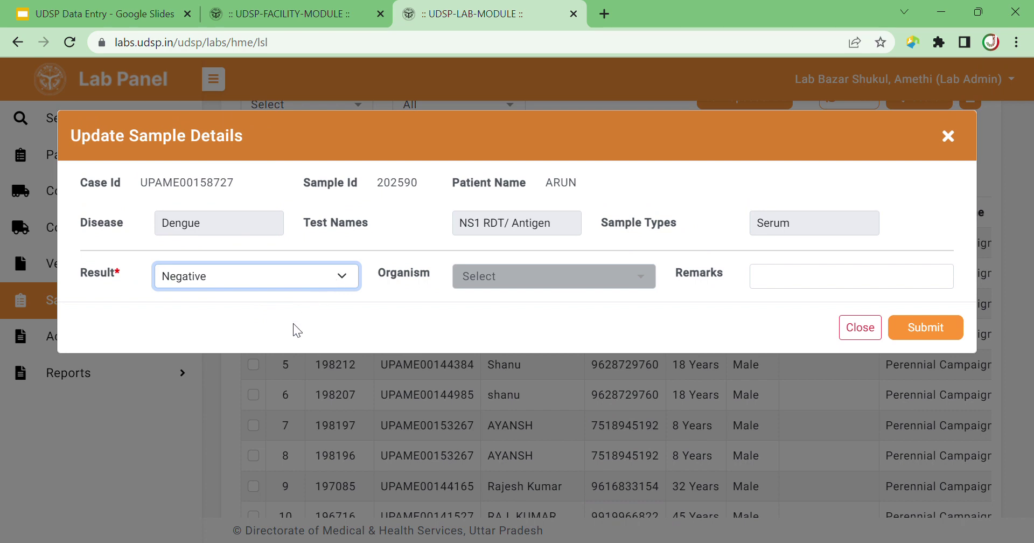
key("p")
left_click(510, 284)
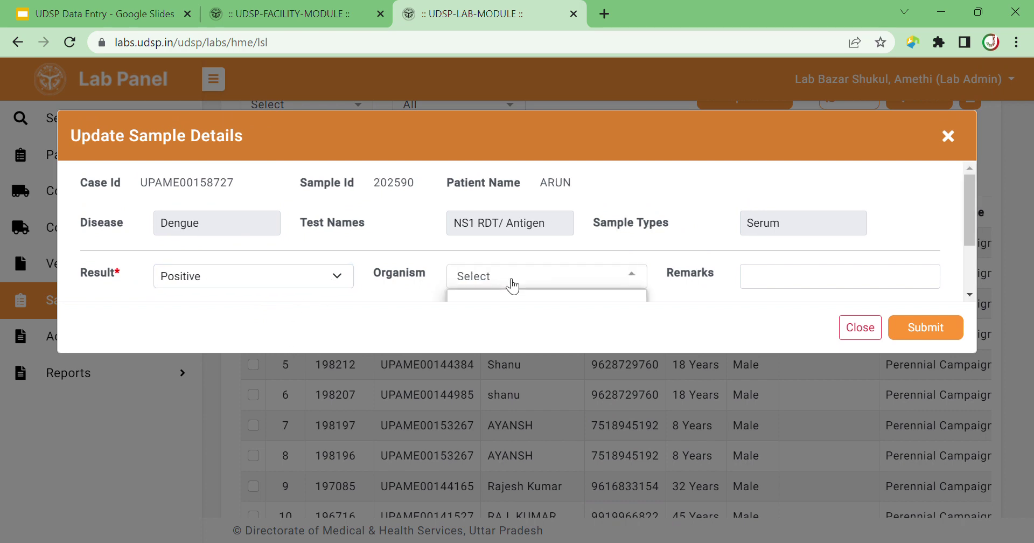
left_click_drag(971, 204, 971, 251)
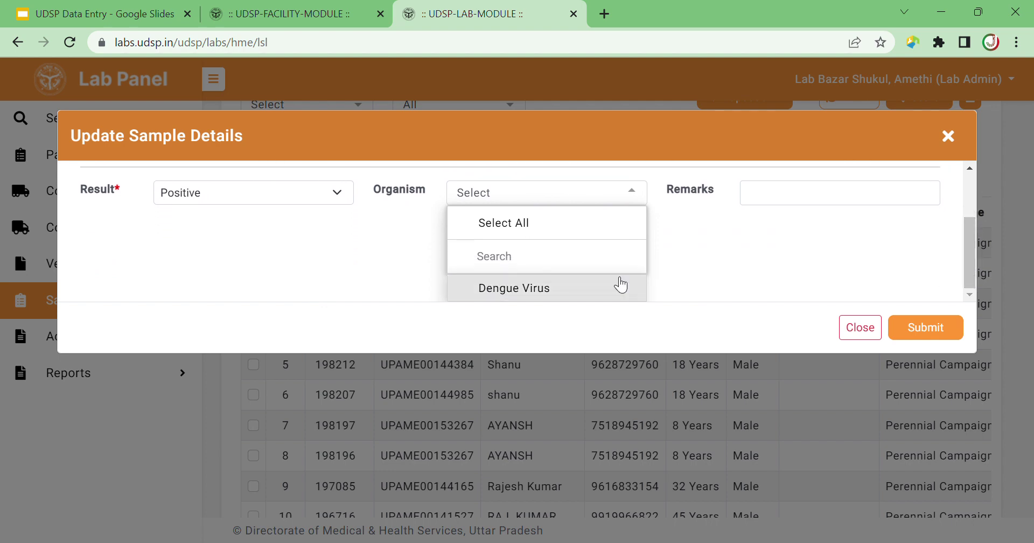
left_click(315, 194)
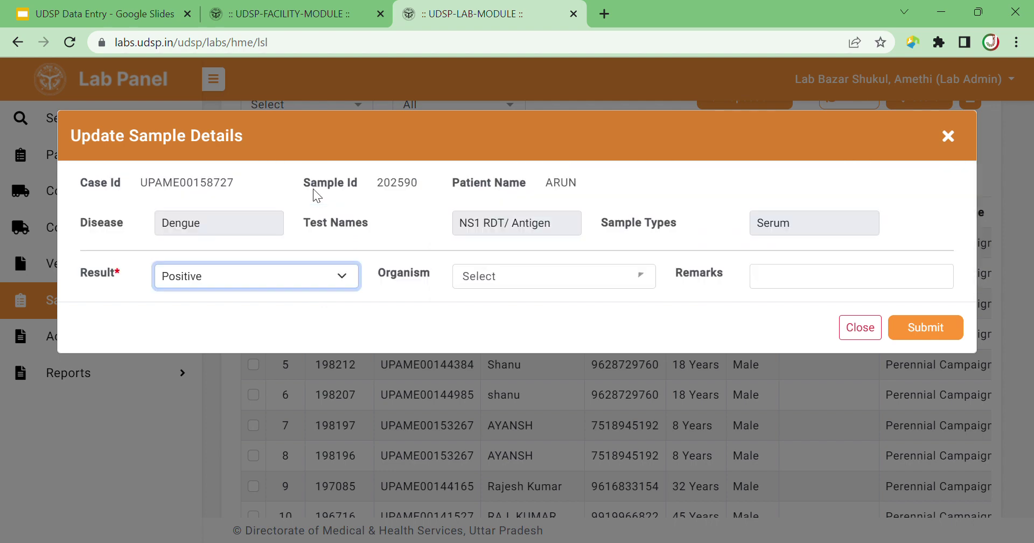
key("Down")
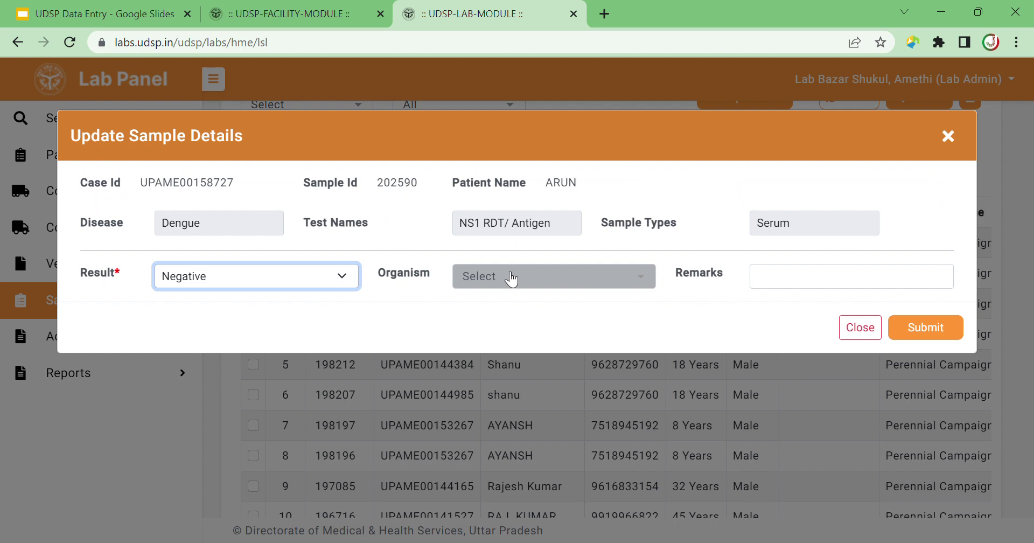
left_click(912, 324)
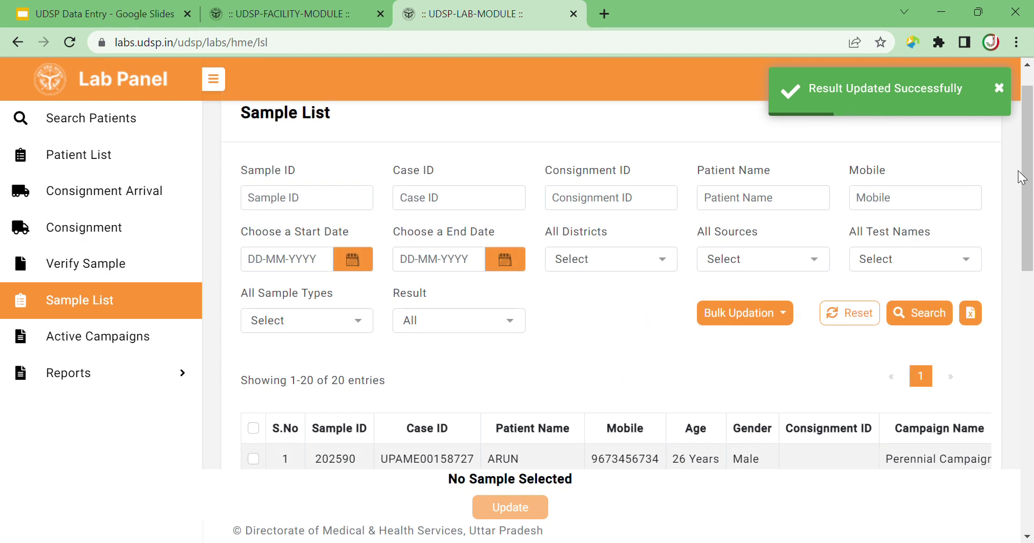
scroll(982, 261, "down", 4)
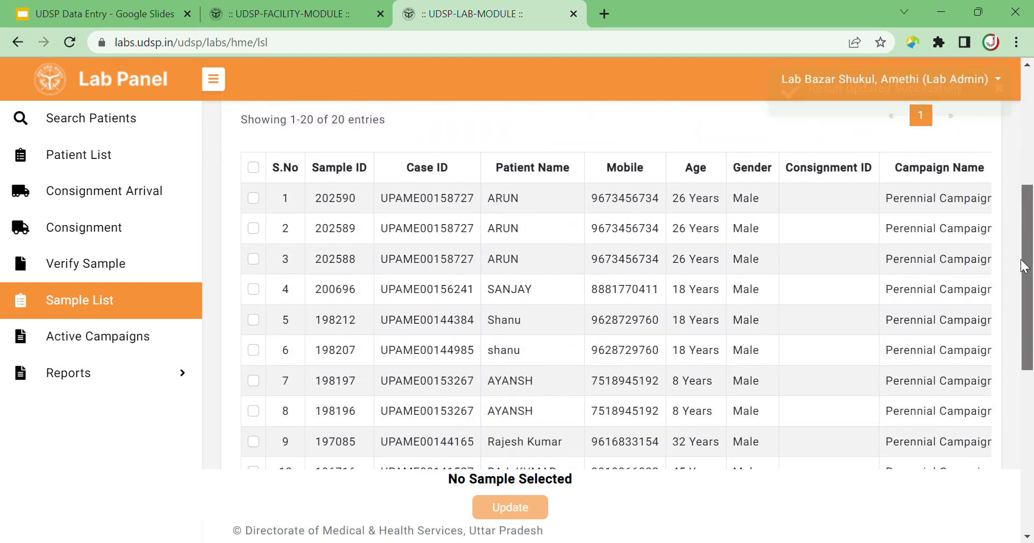
Record a Negative result for the Malaria rapid diagnostic sample in row 2.
left_click(253, 226)
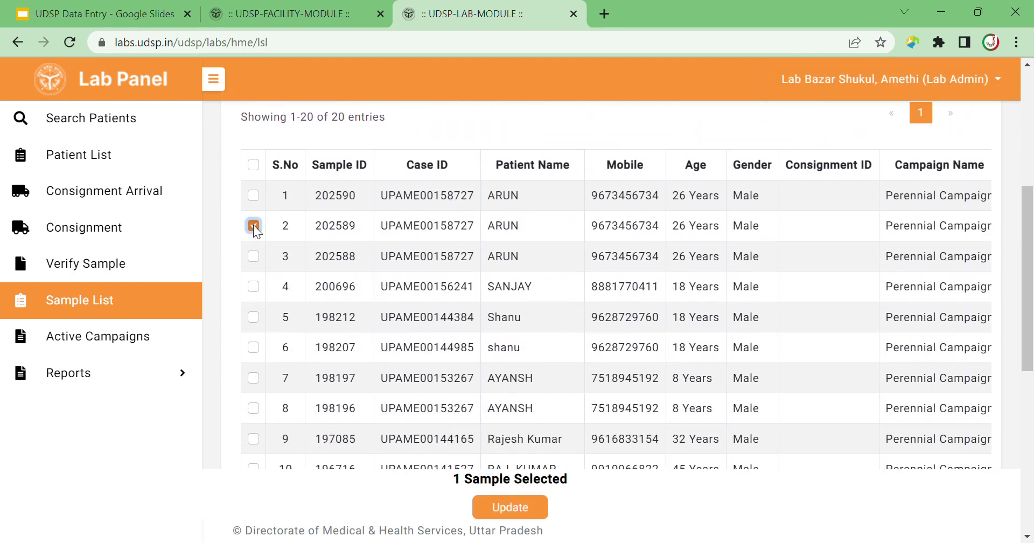
left_click(491, 506)
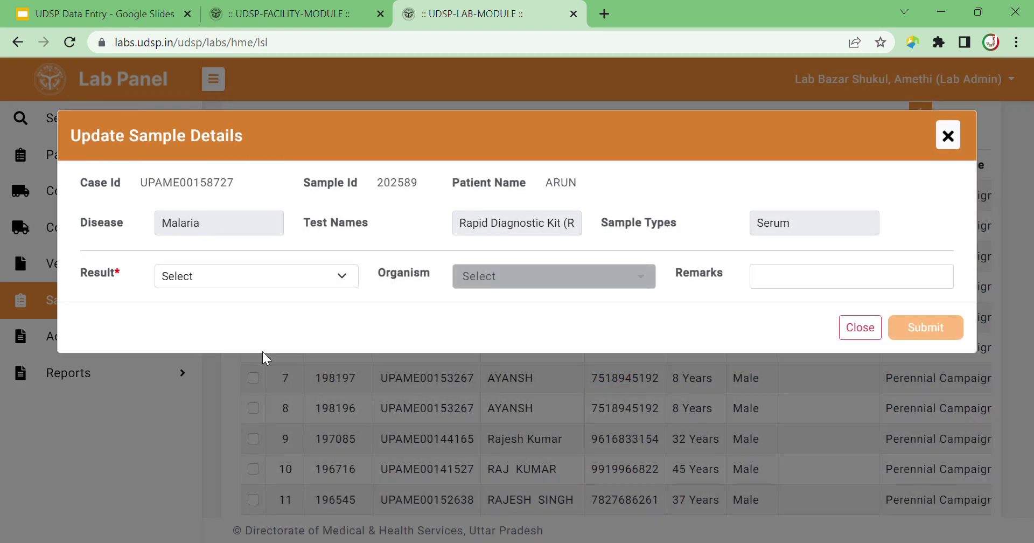
left_click(273, 280)
left_click(246, 318)
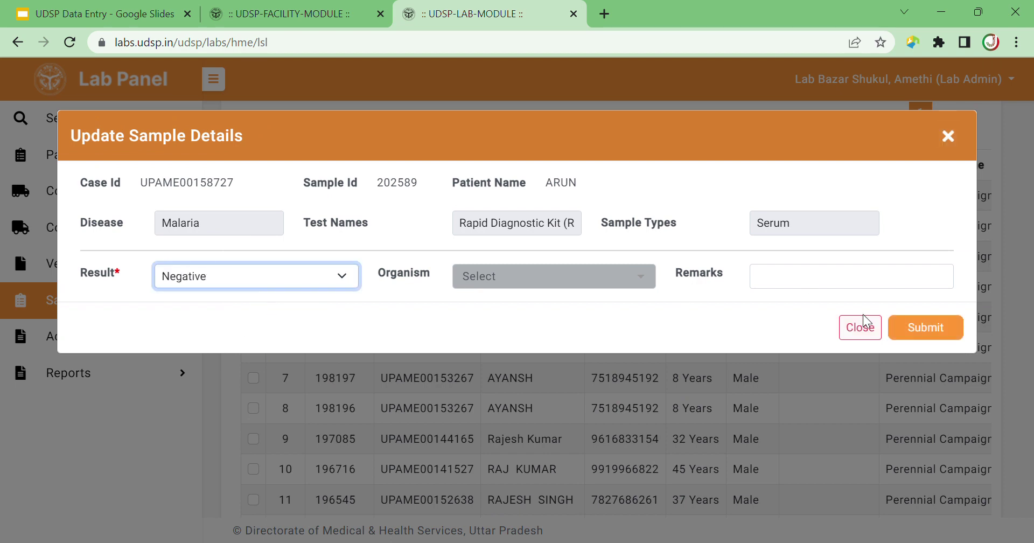
left_click(921, 328)
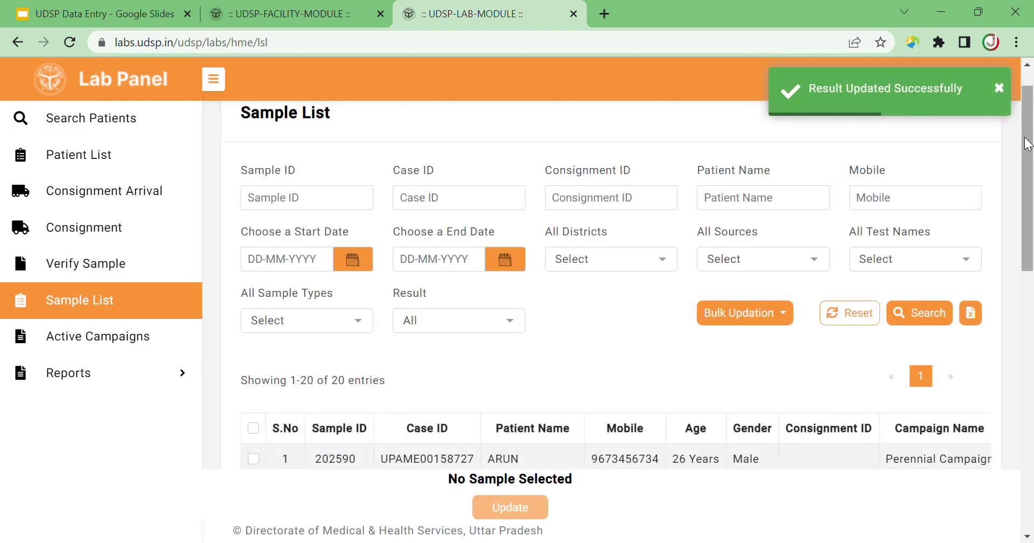
Record a Negative result for the Typhoid Typhidot sample in row 3.
left_click_drag(1026, 143, 1026, 248)
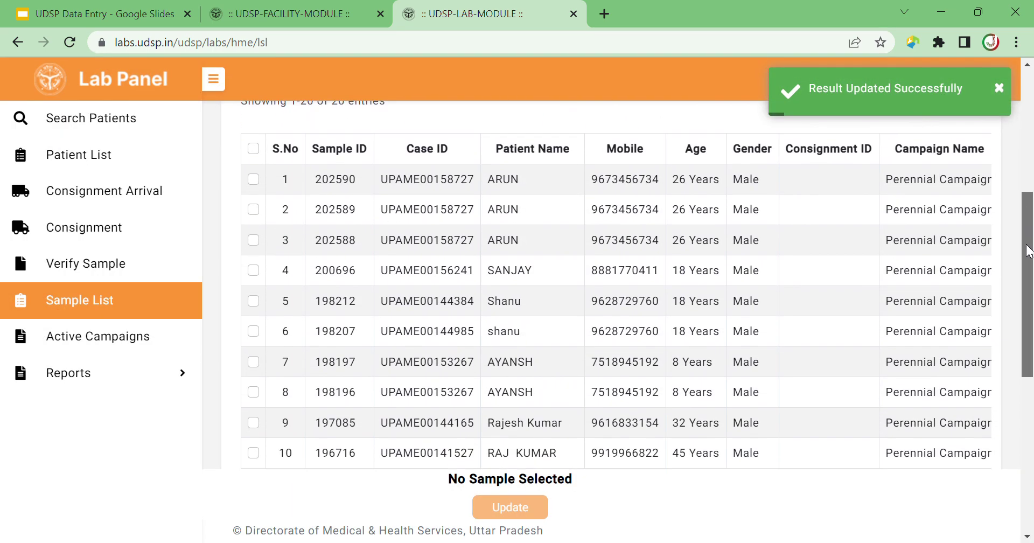
left_click(253, 238)
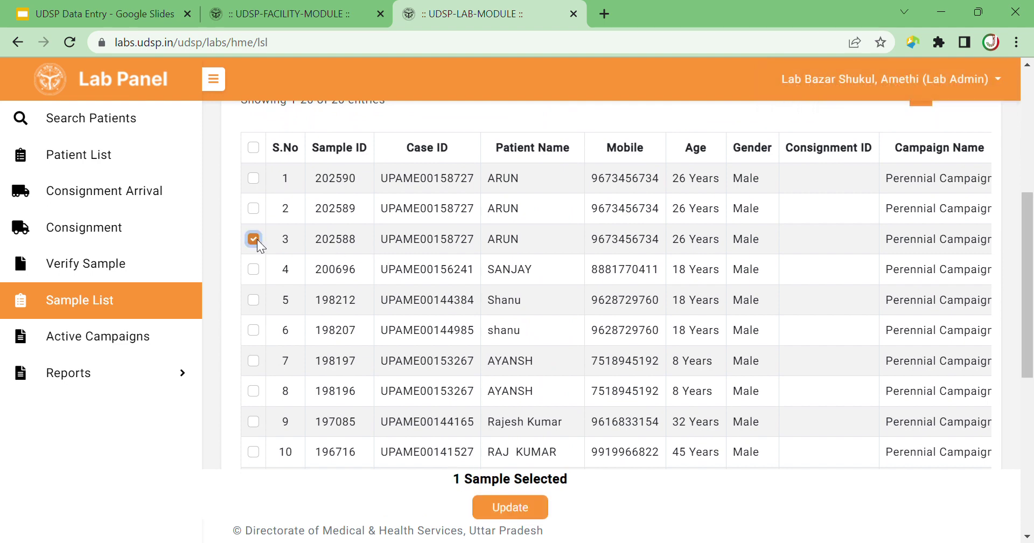
left_click(496, 506)
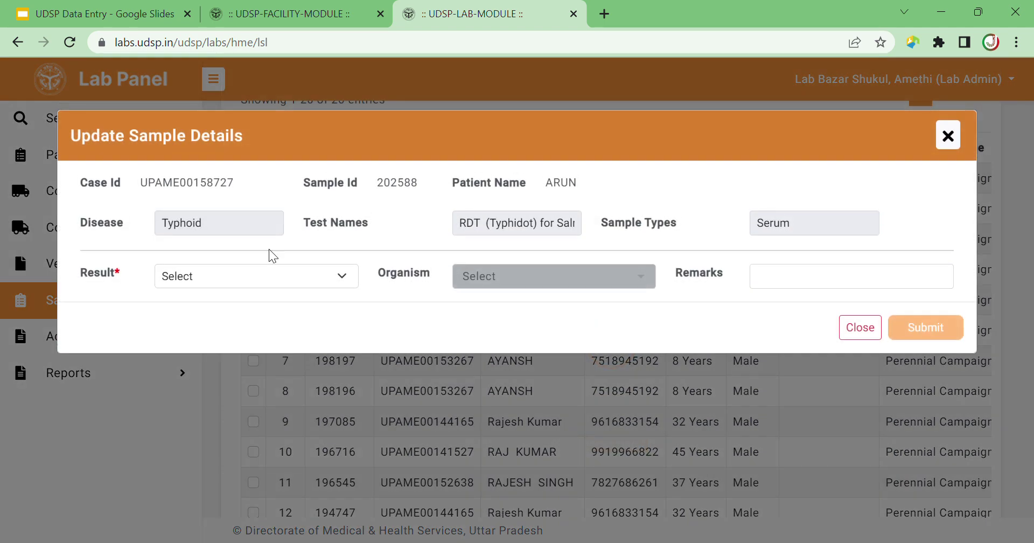
left_click(310, 267)
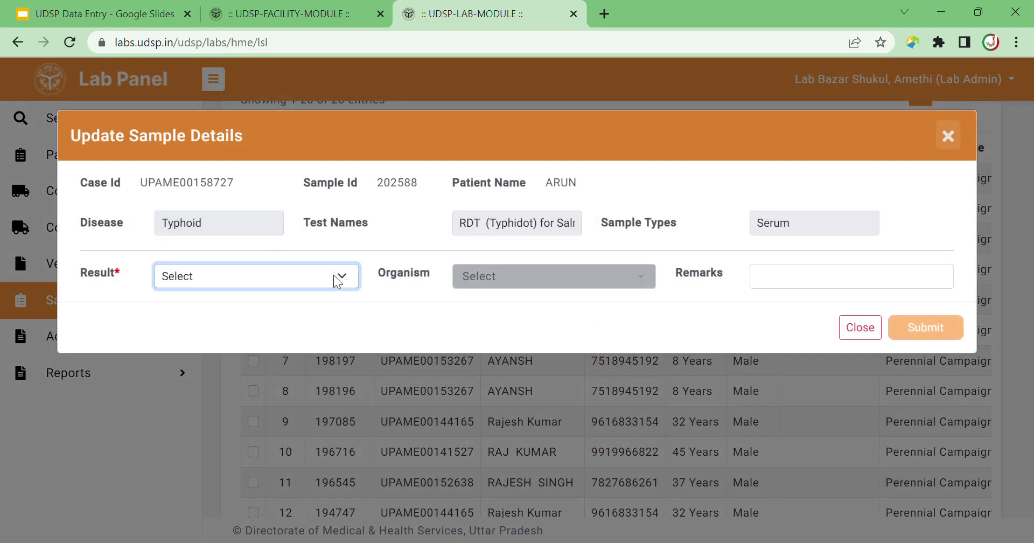
left_click(261, 319)
left_click(929, 329)
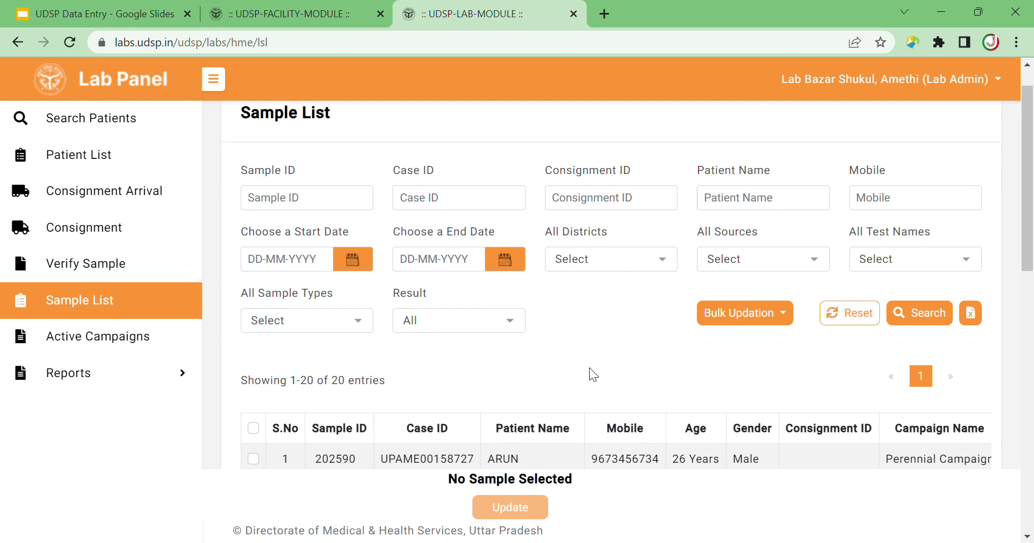
left_click(260, 14)
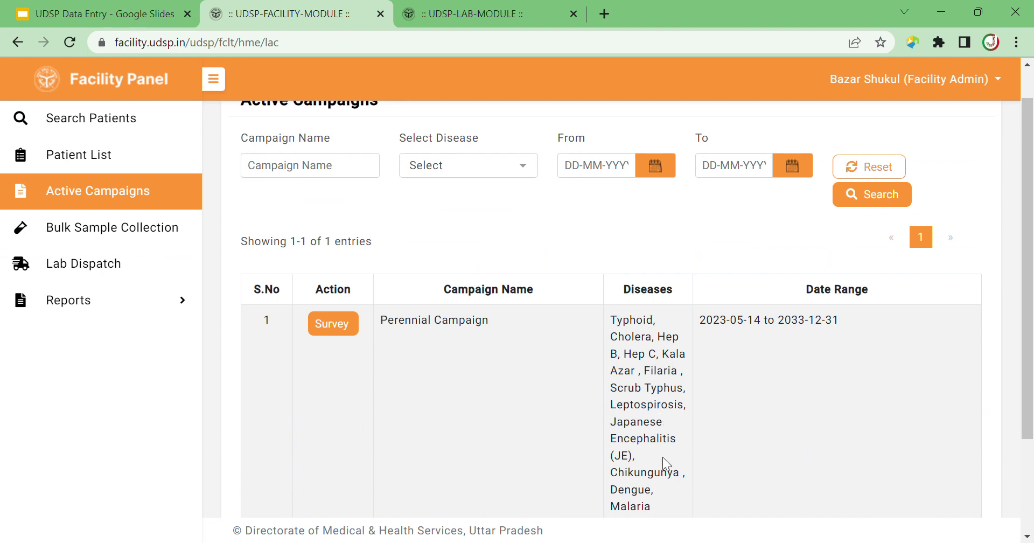
left_click(454, 12)
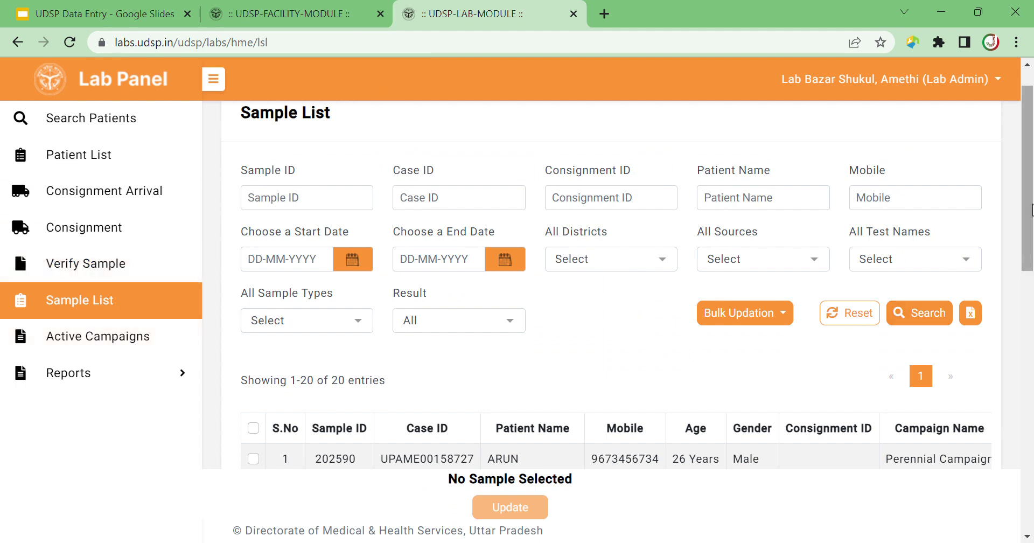
left_click_drag(1028, 198, 1029, 290)
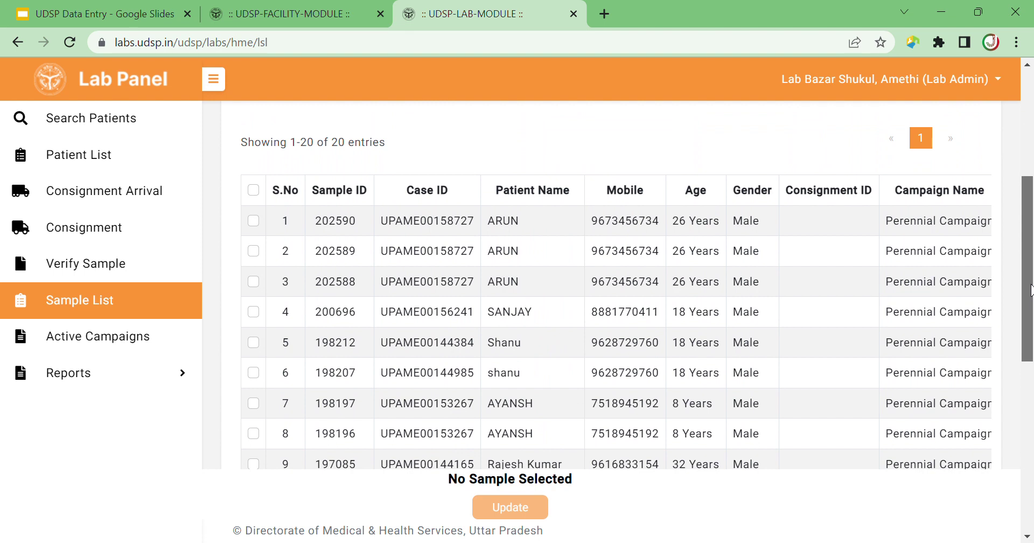
left_click_drag(1029, 290, 1030, 181)
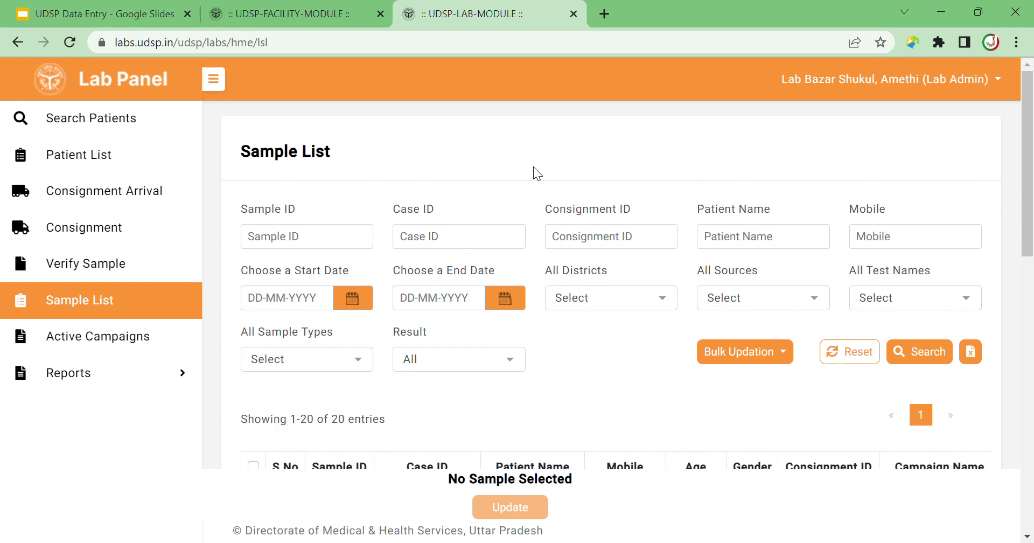